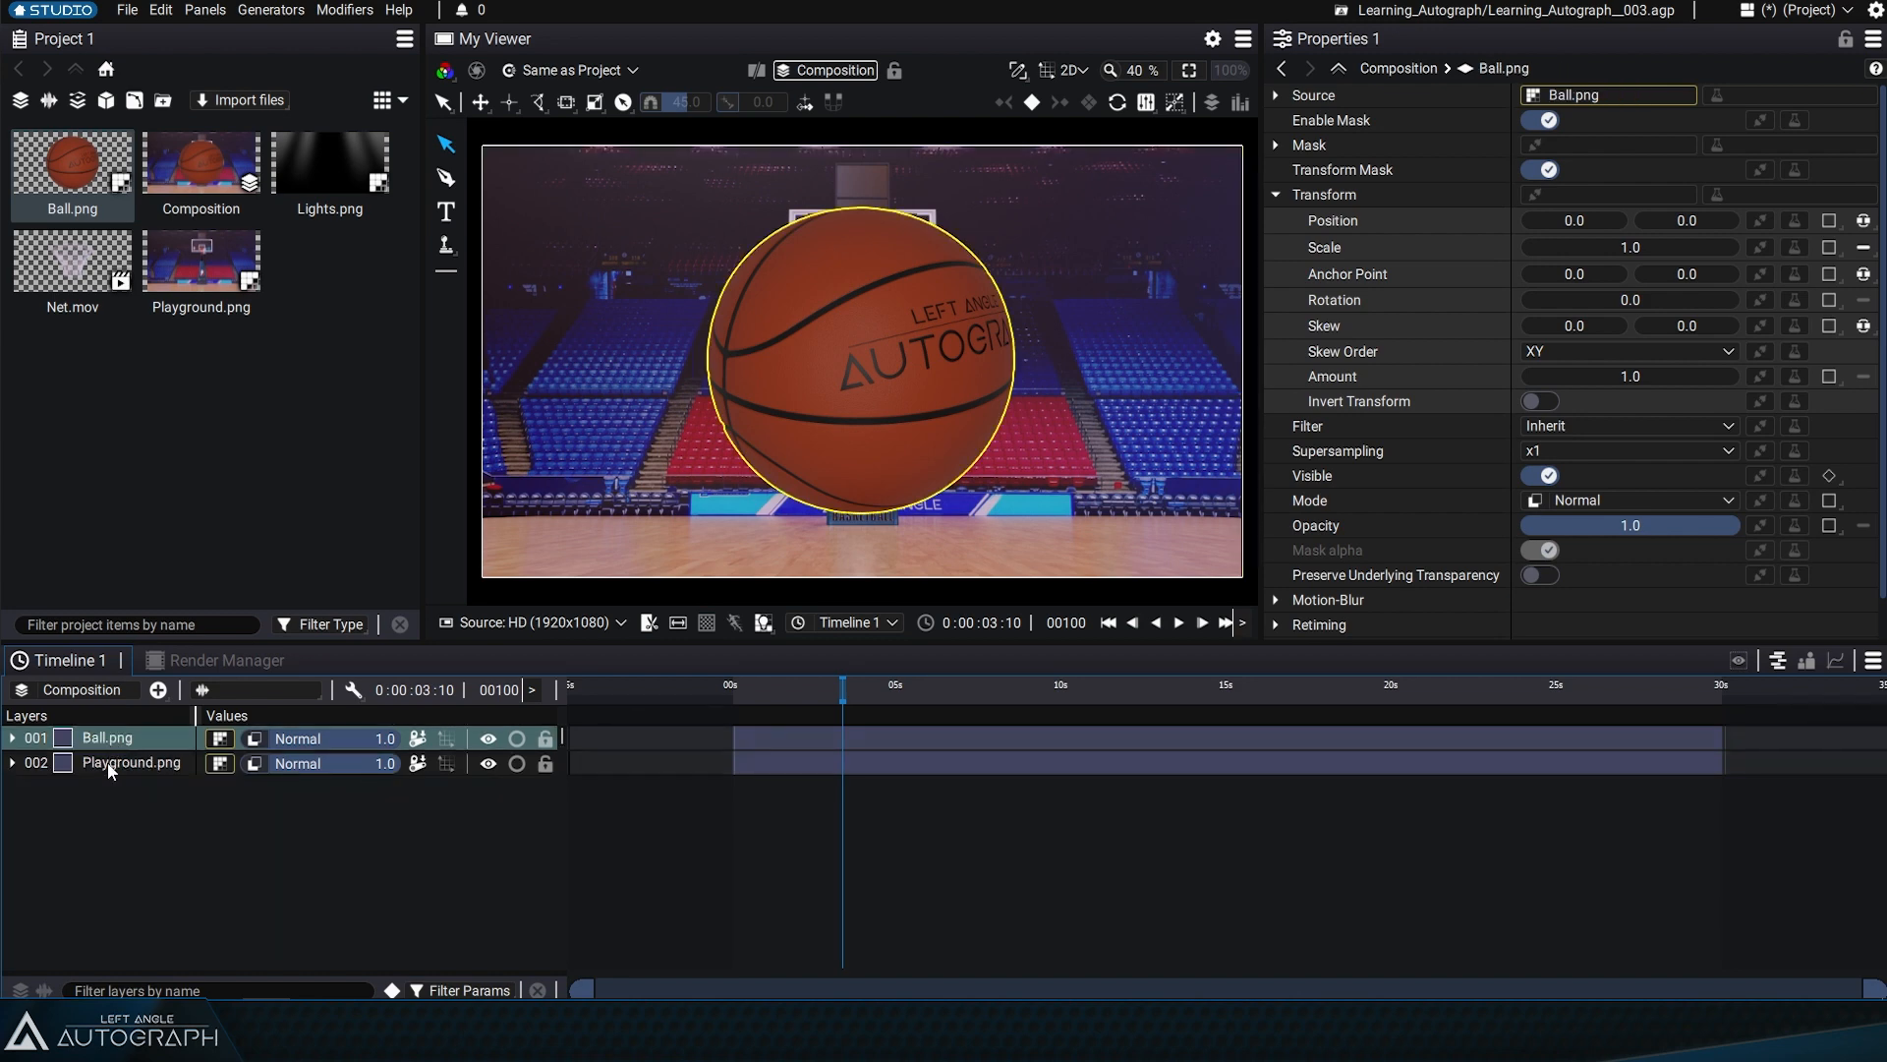
Reorder the timeline layers so that Ball.png sits below Playground.png
left_click(109, 765)
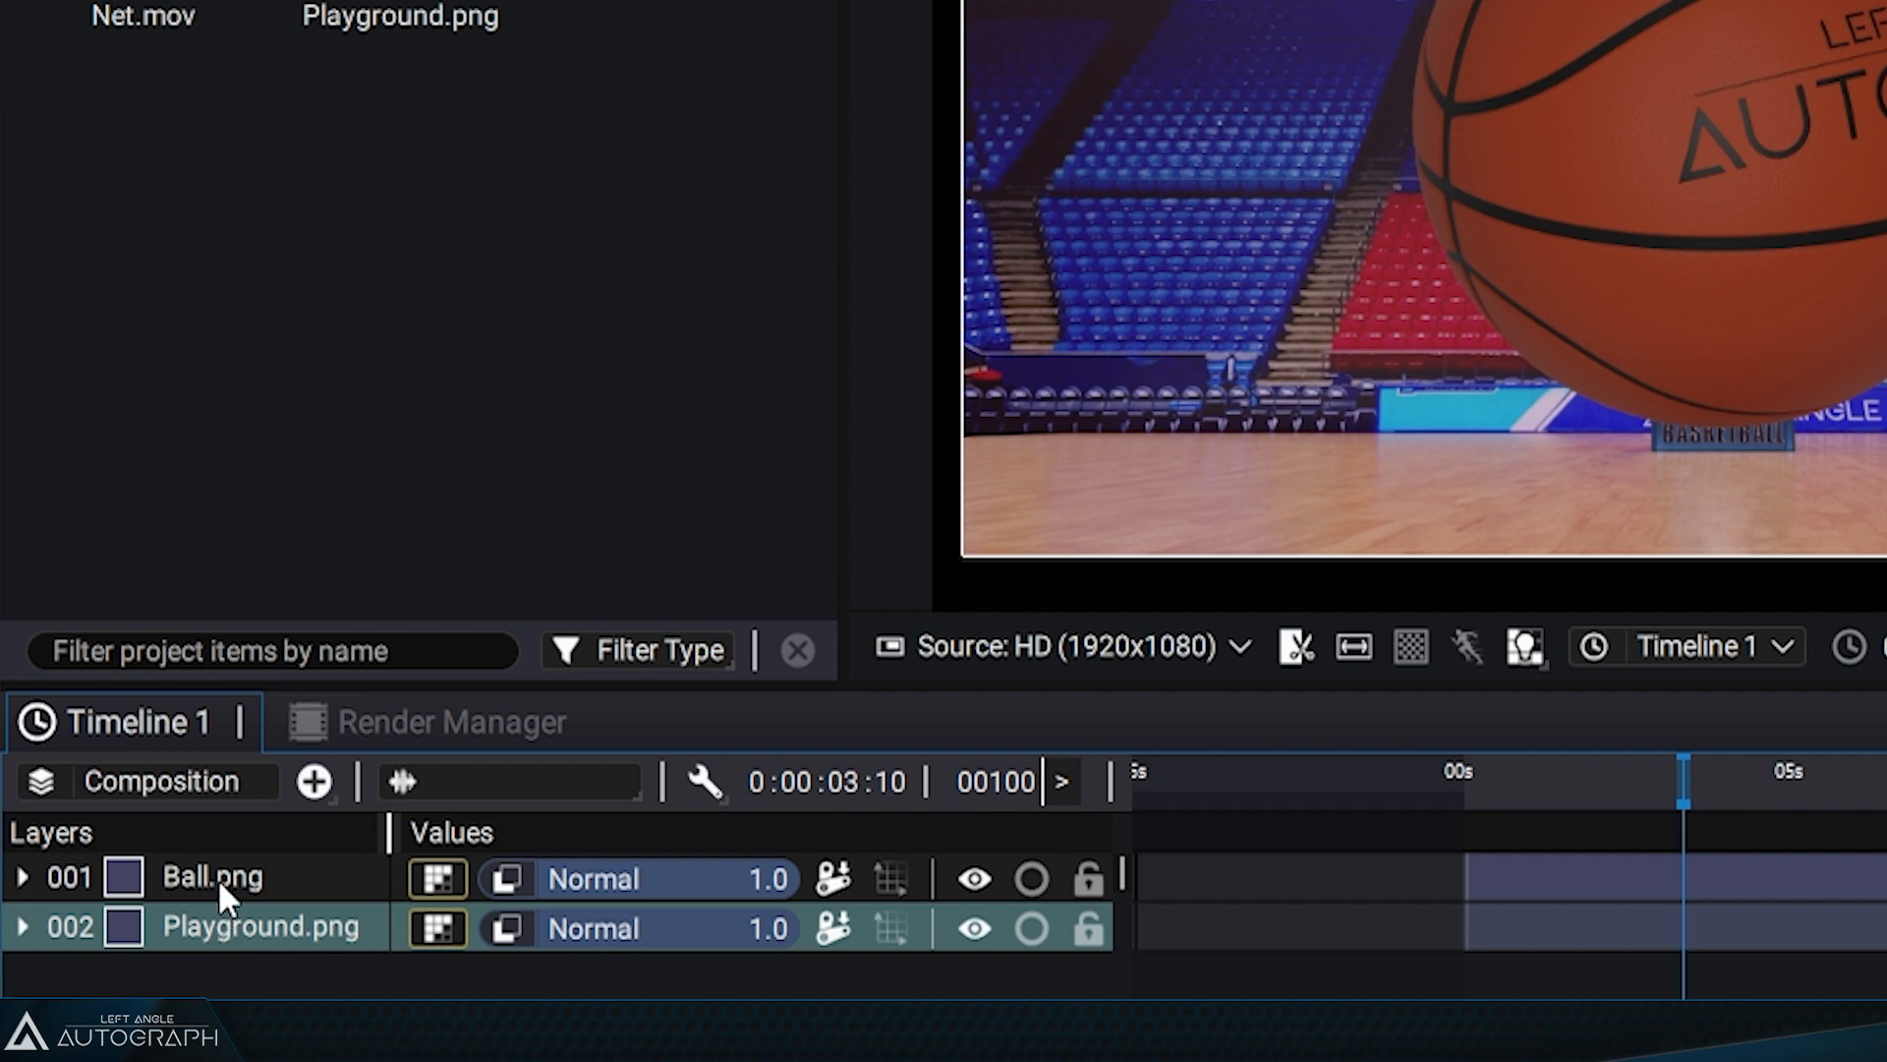
left_click(216, 877)
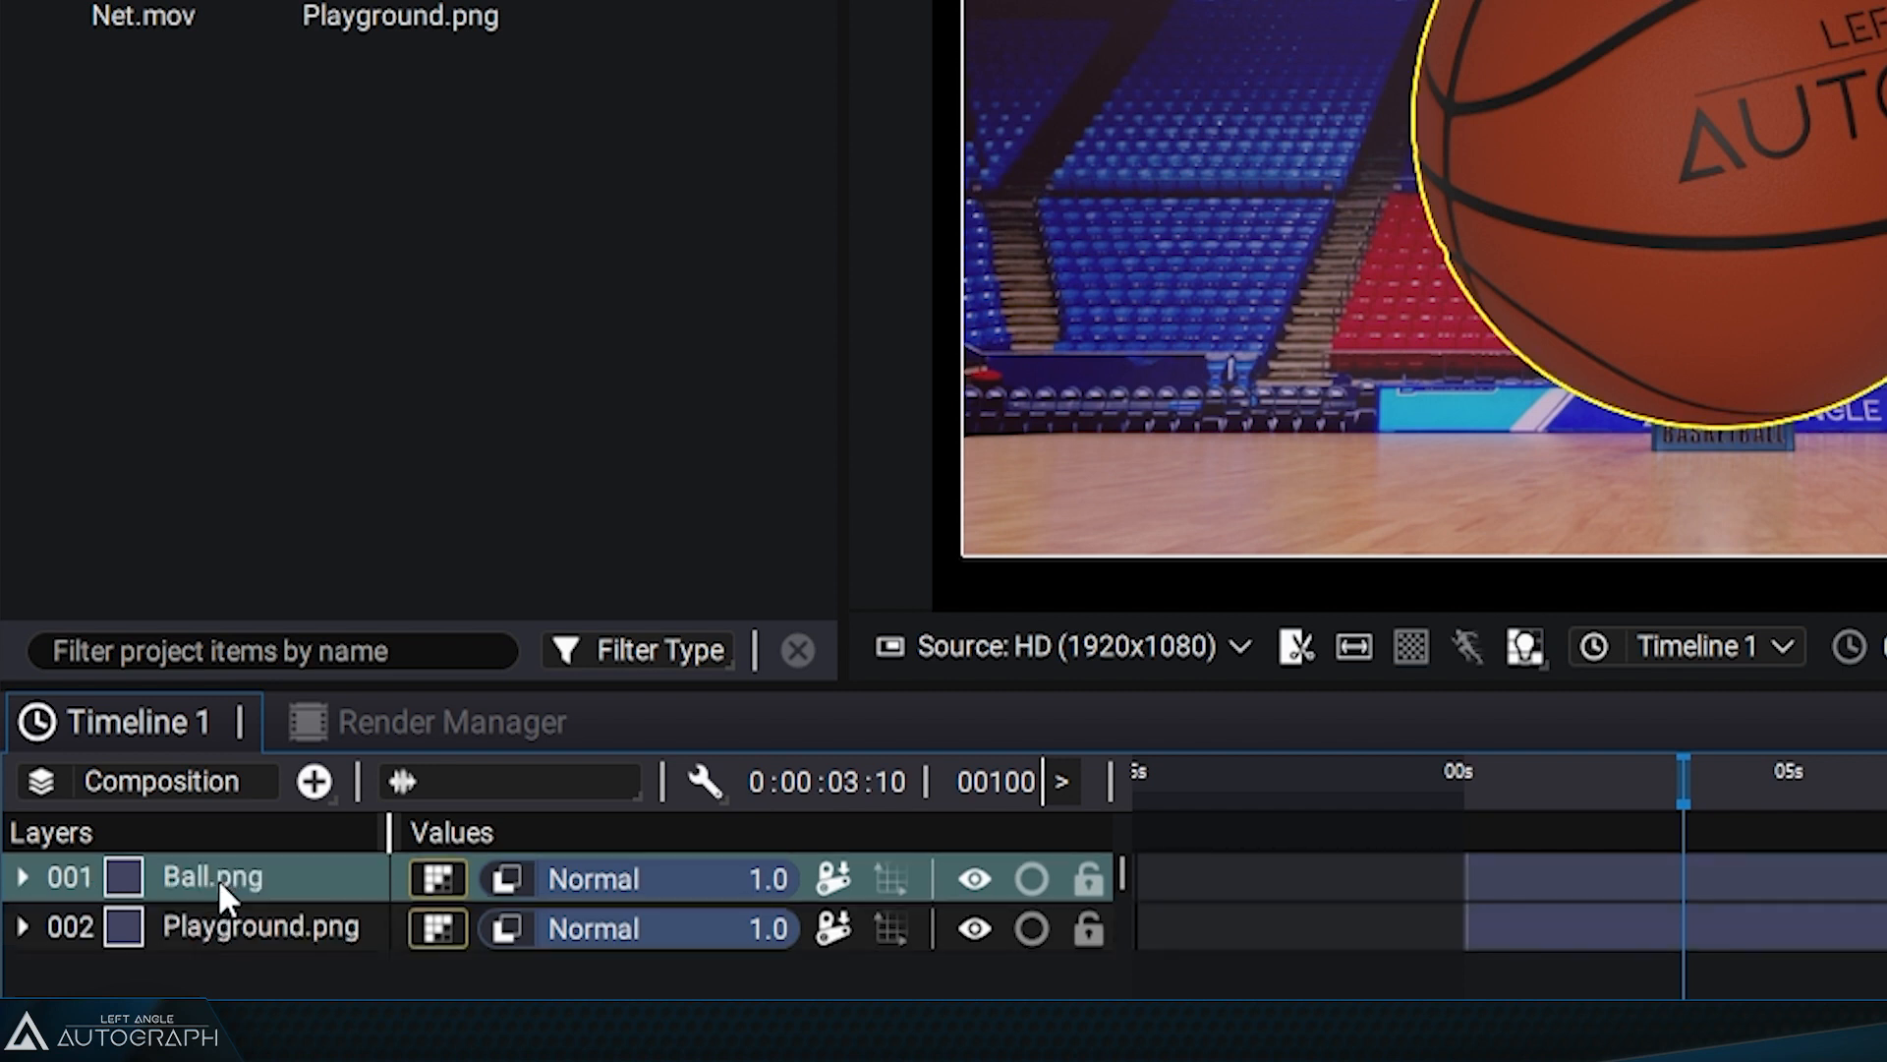
left_click_drag(252, 868, 321, 969)
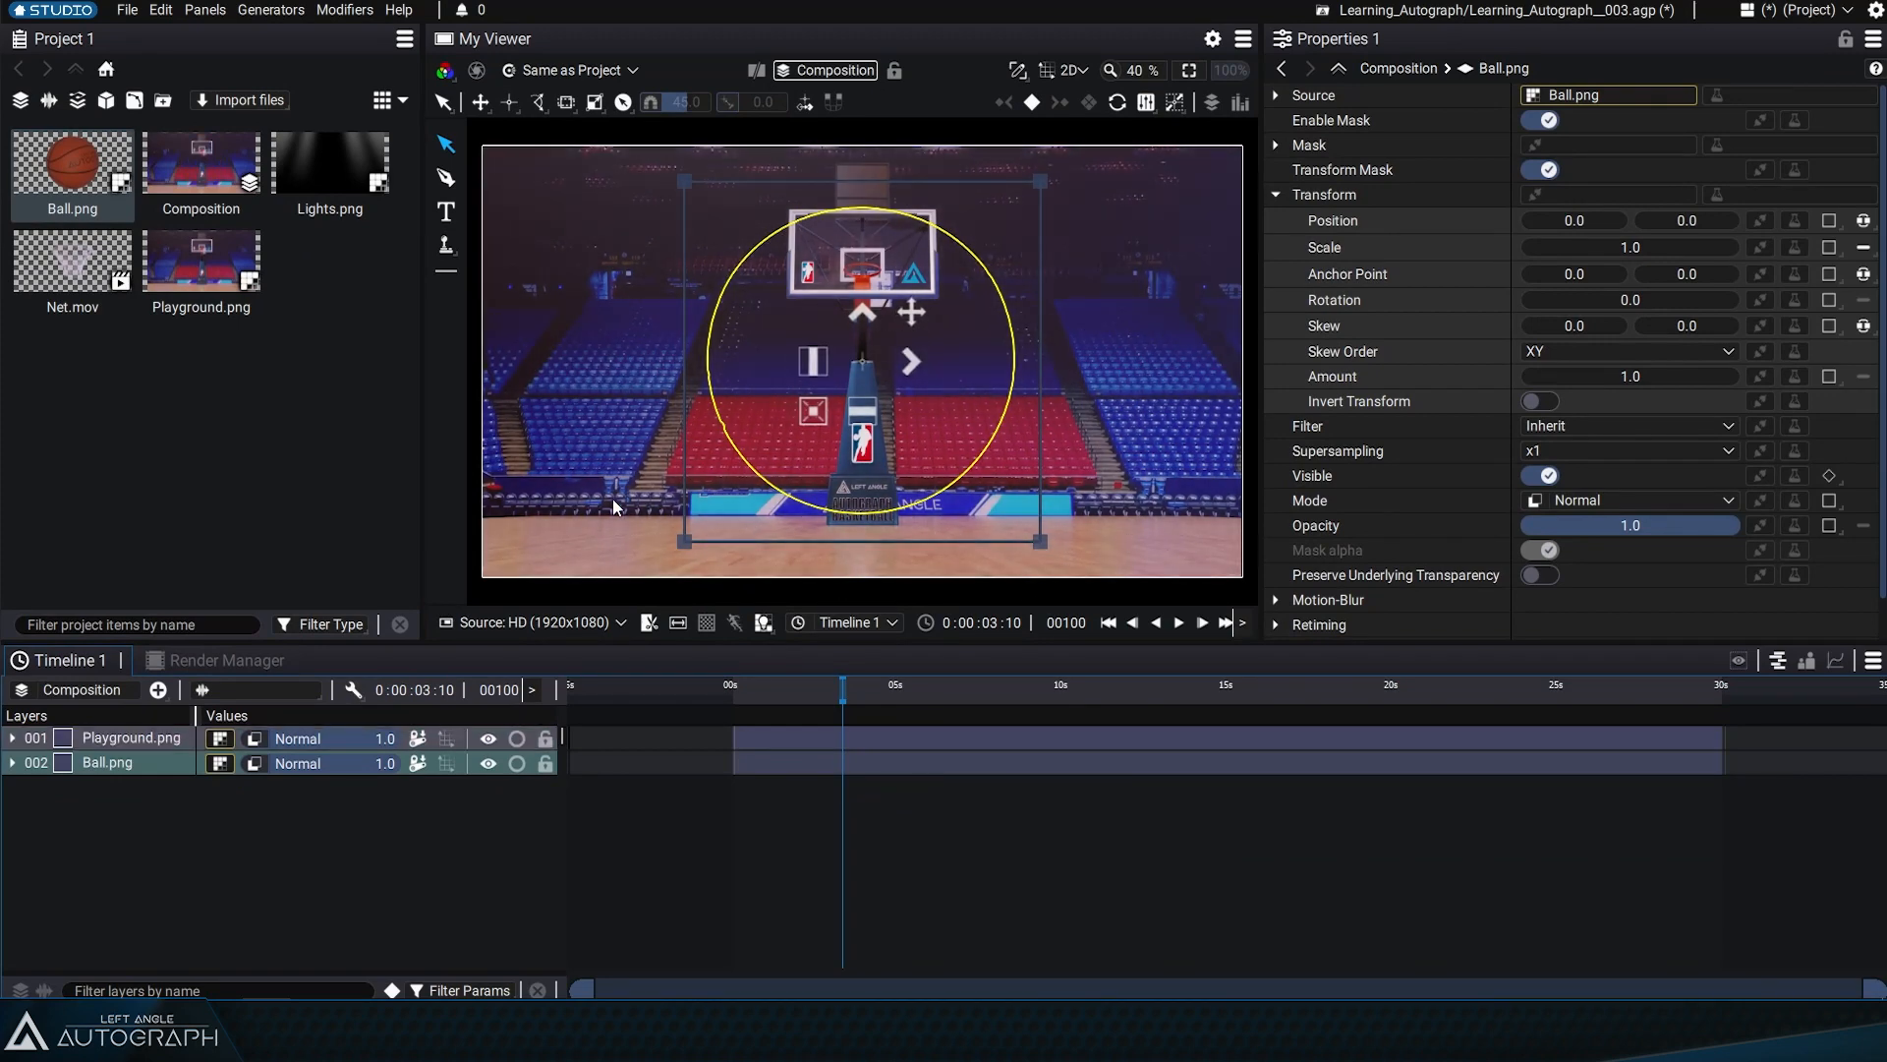
Move the Playground.png image to a position of about 938, 189 and place its layer below Ball.png
left_click(149, 788)
left_click(144, 741)
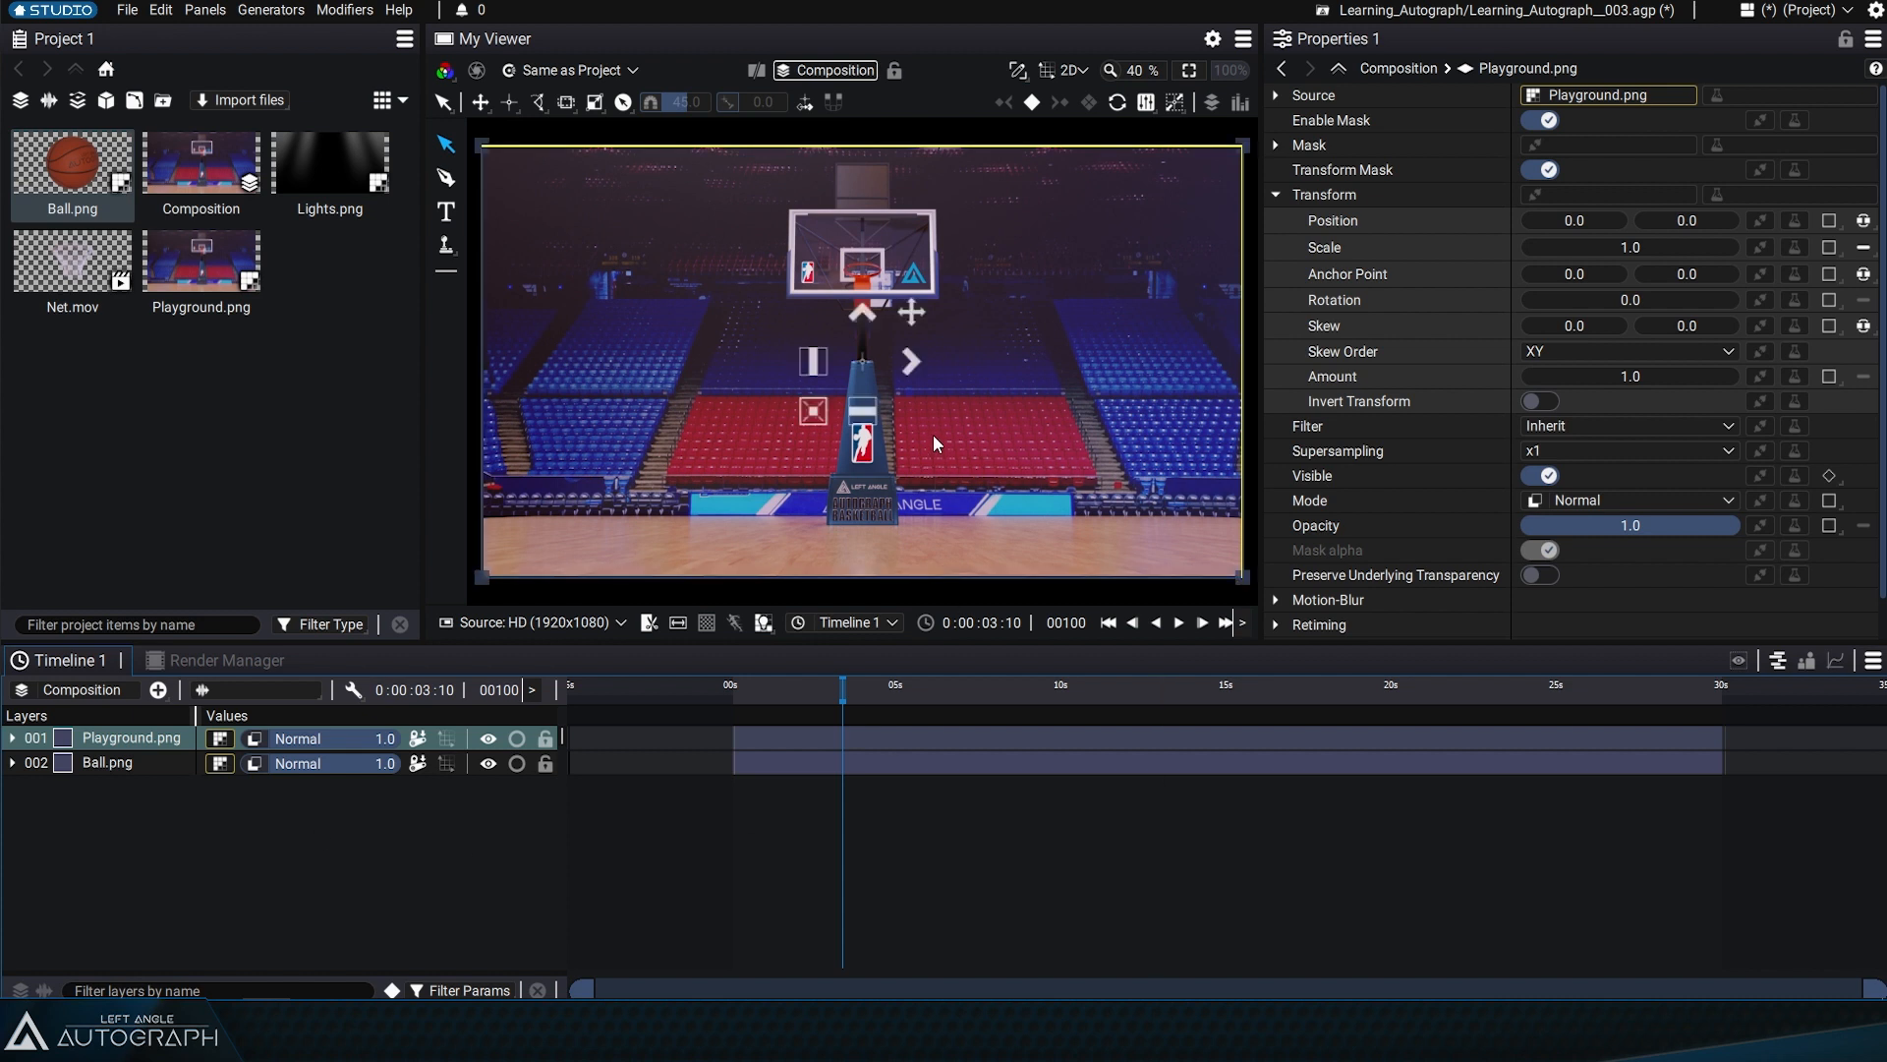
left_click_drag(912, 324, 1284, 250)
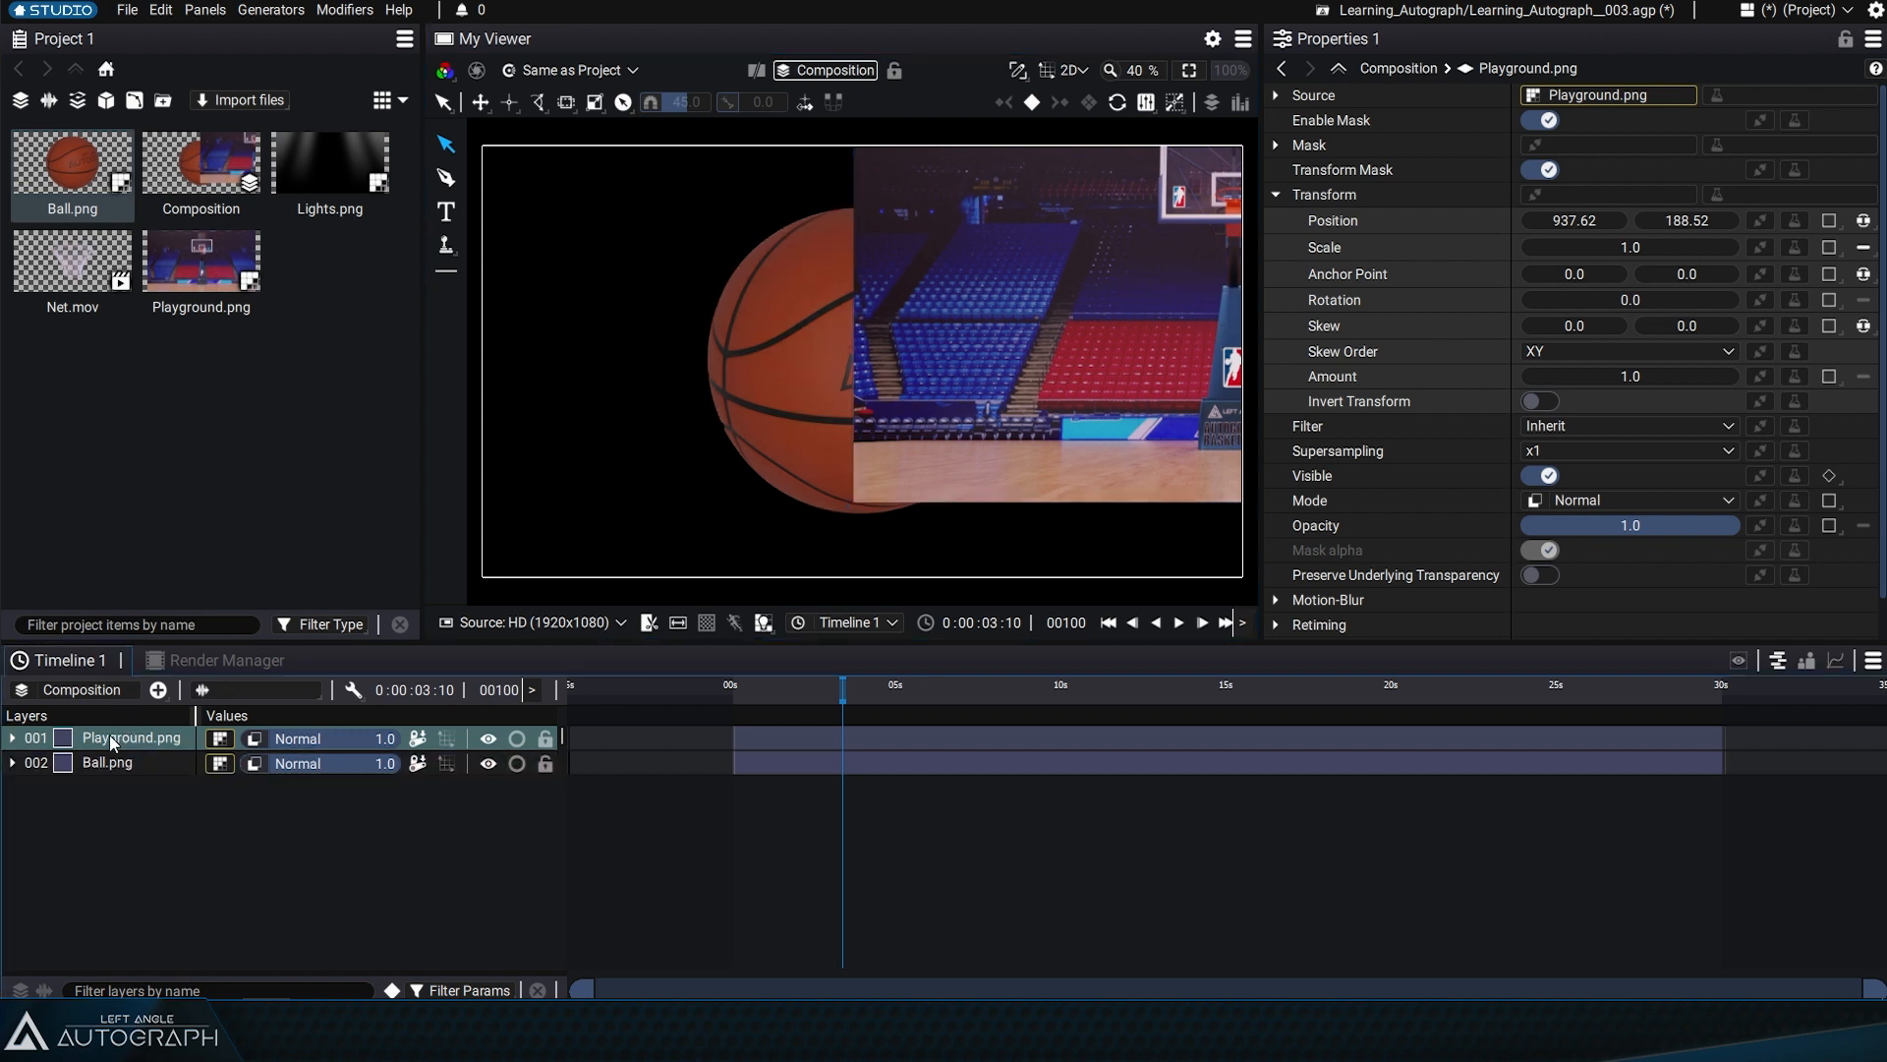
left_click_drag(109, 771, 110, 776)
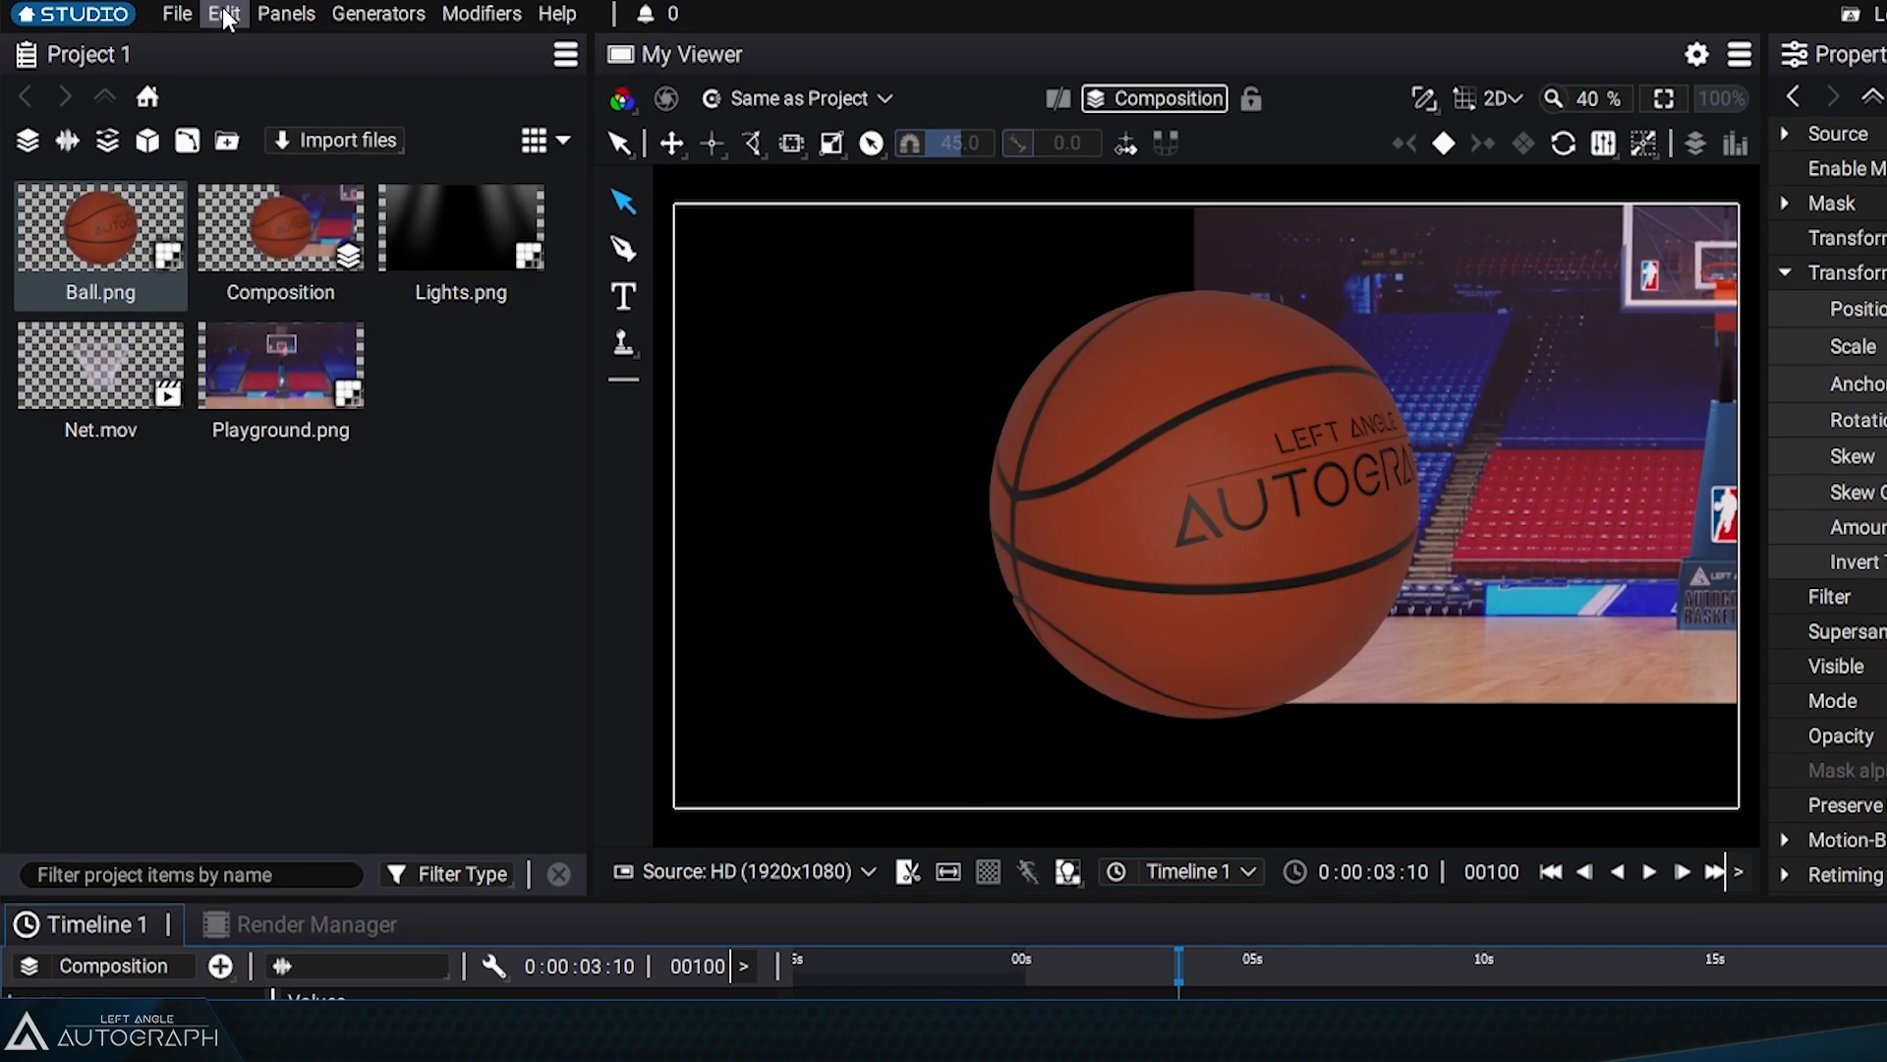
Undo the last three changes: both layer reorderings and the move of the Playground.png image
left_click(224, 13)
left_click(244, 51)
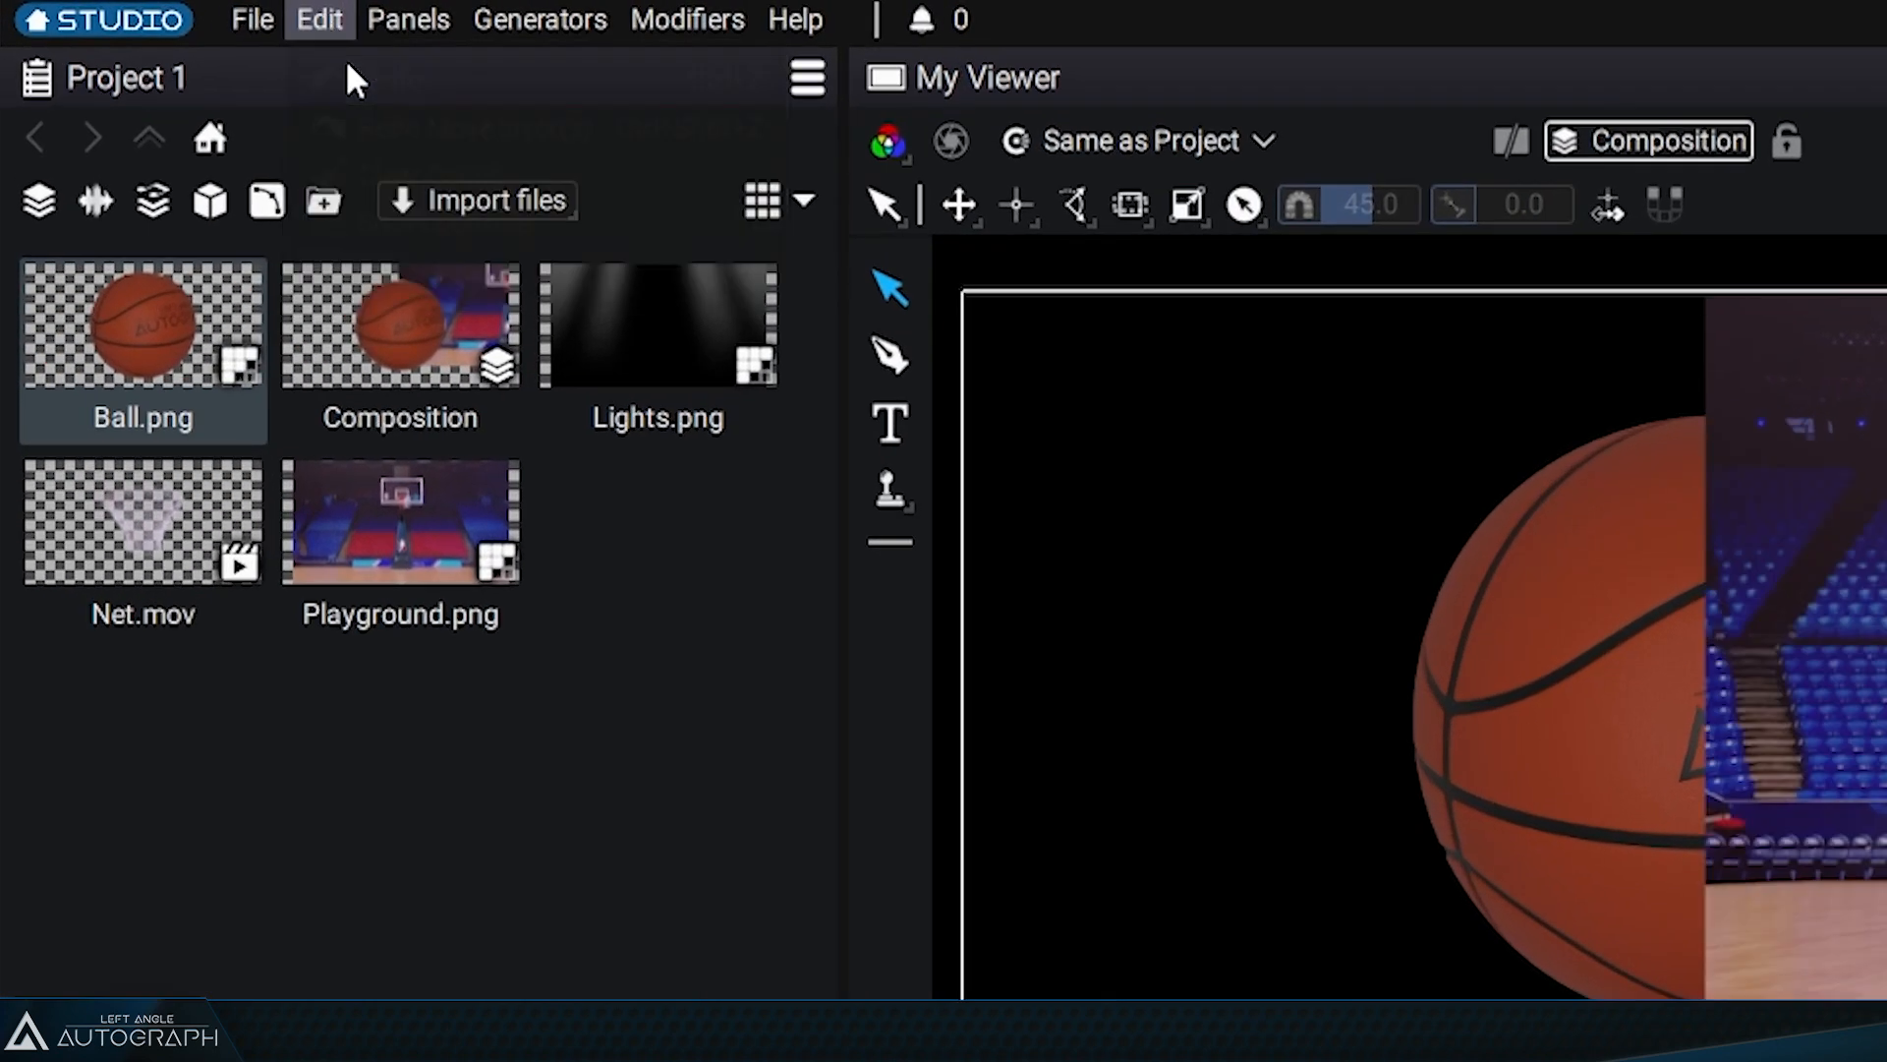
left_click(321, 20)
left_click(349, 73)
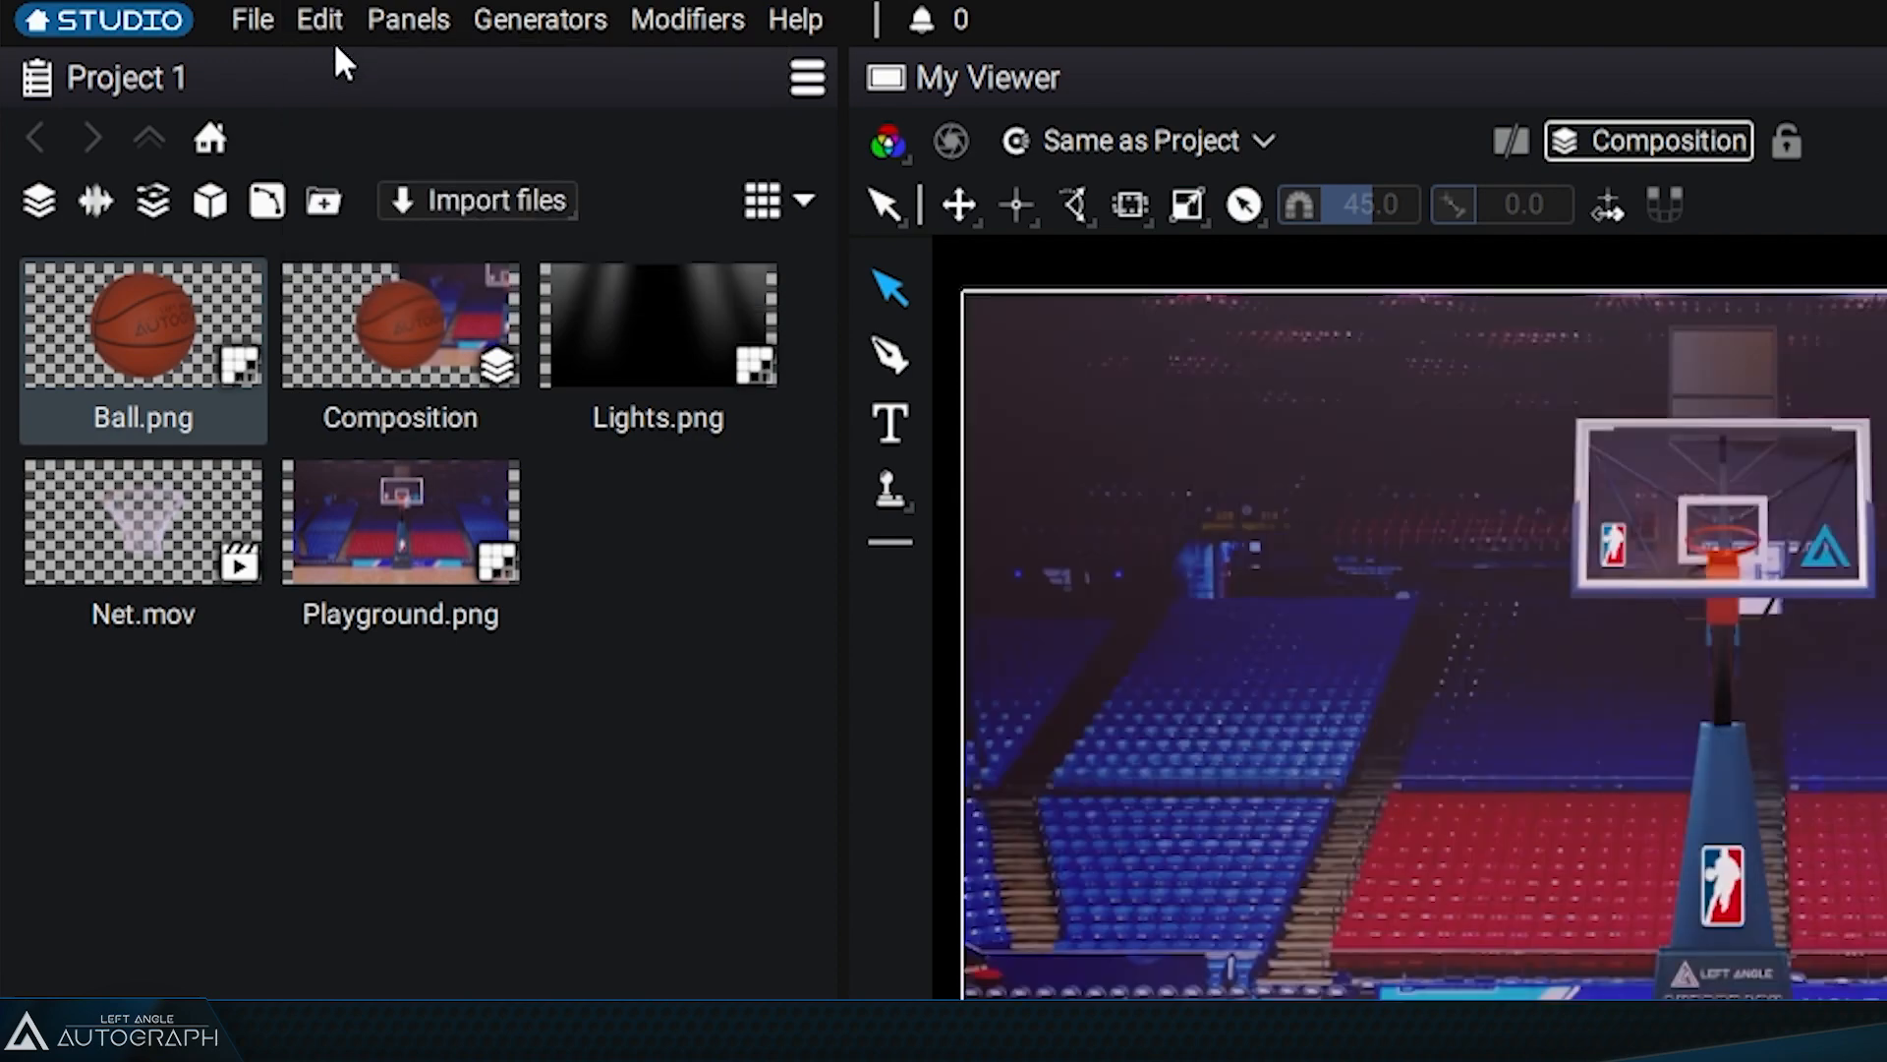
left_click(322, 20)
left_click(350, 87)
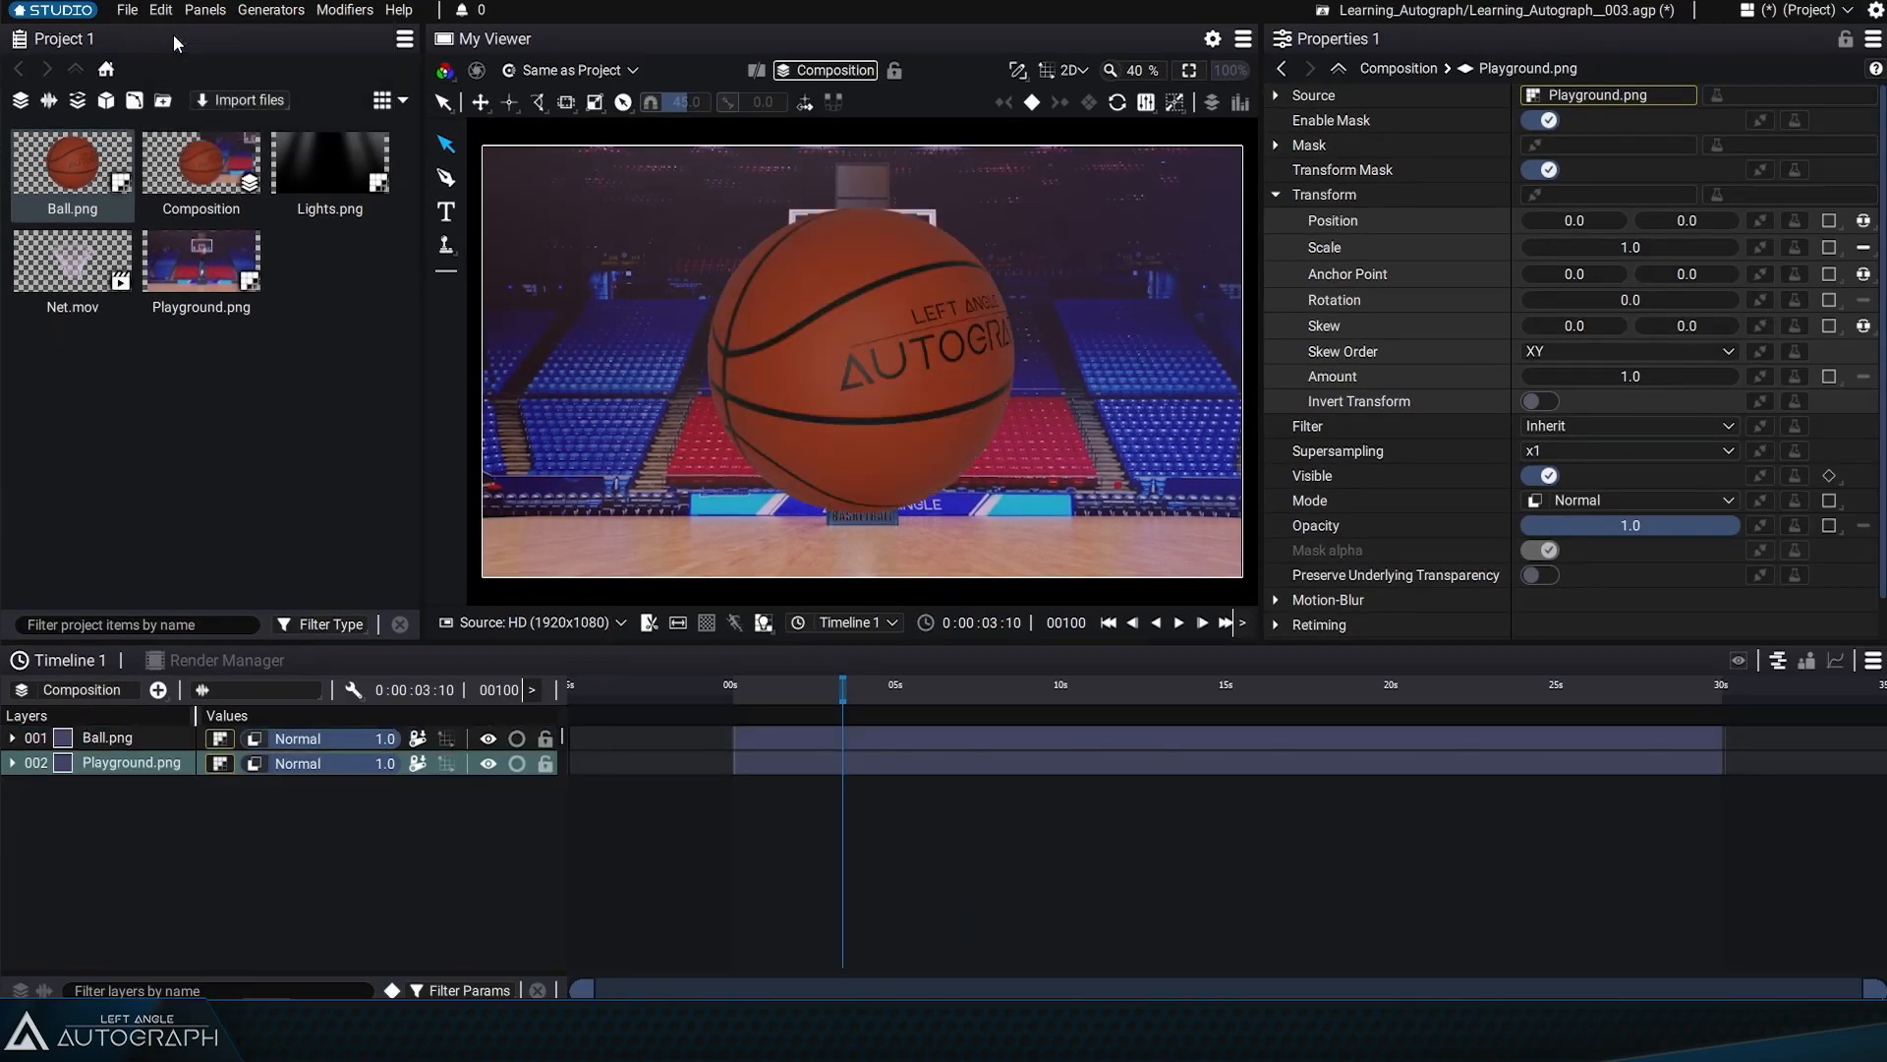
Save the project under its current file name
mouse_move(806, 363)
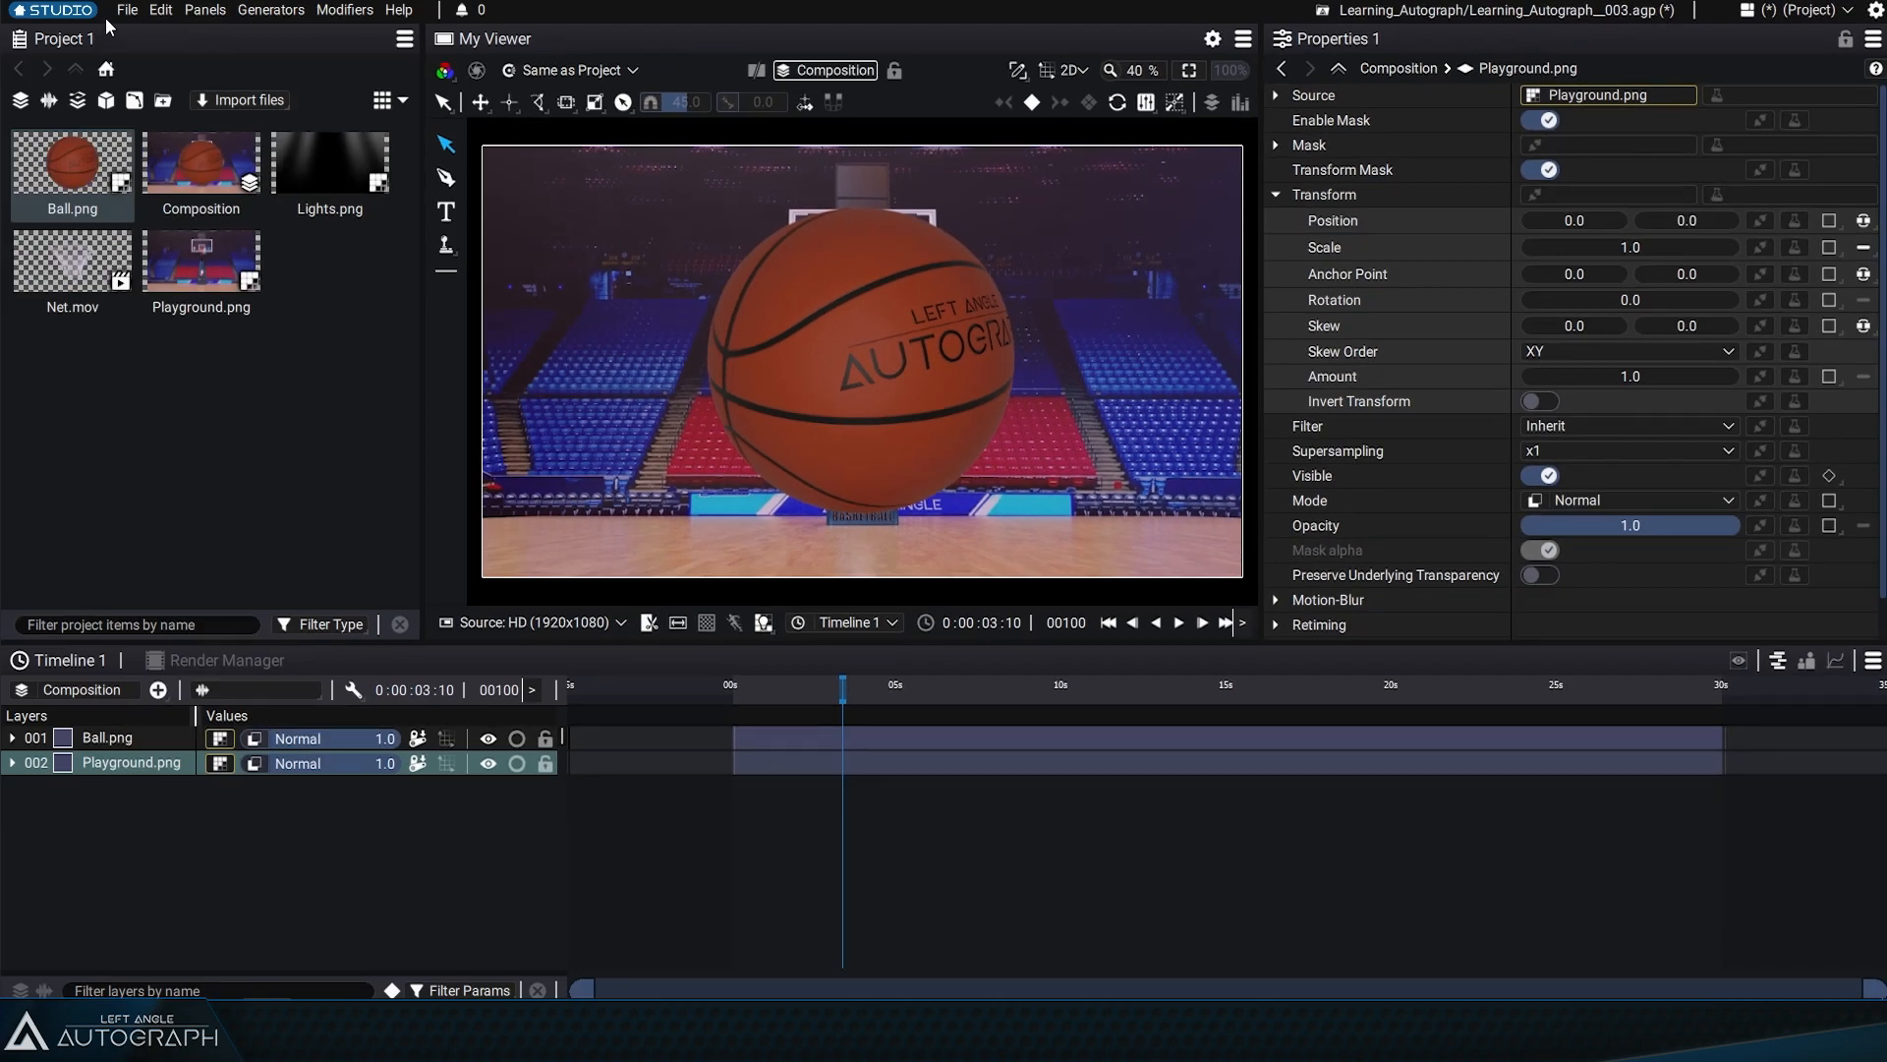
left_click(127, 11)
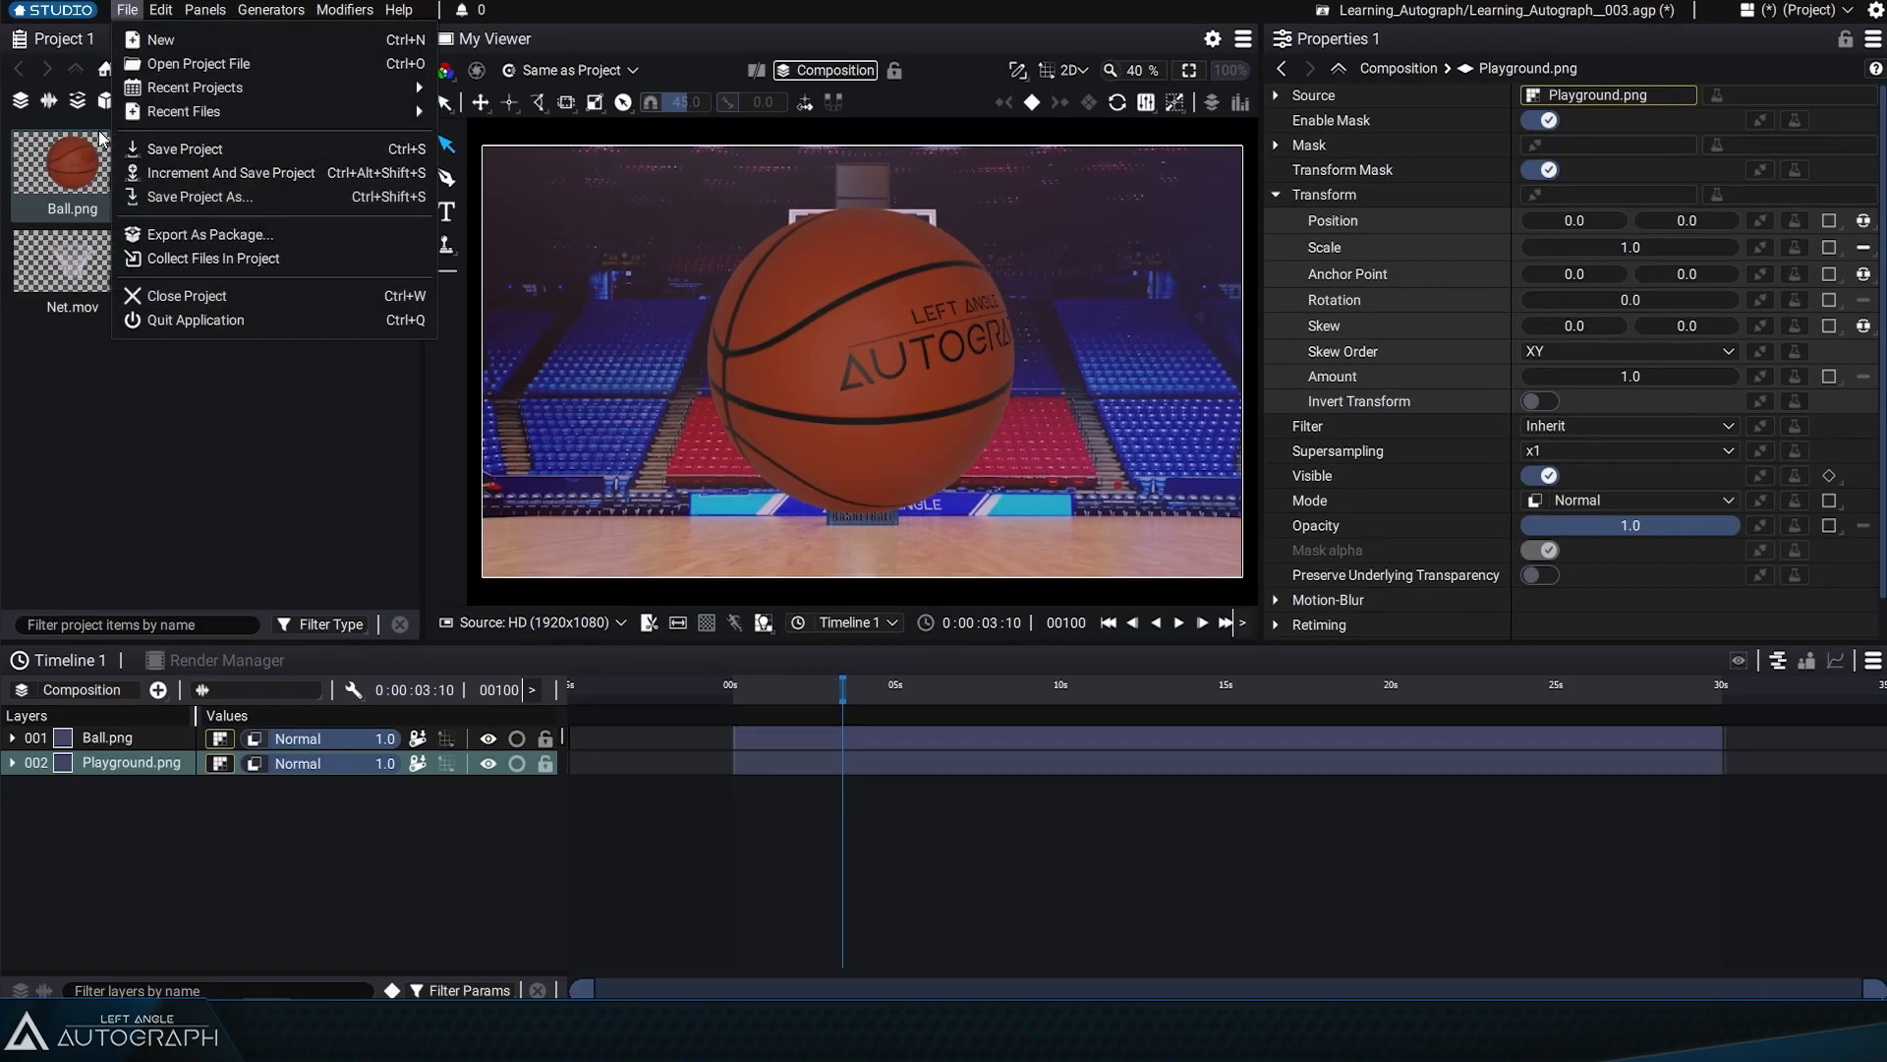
left_click(205, 153)
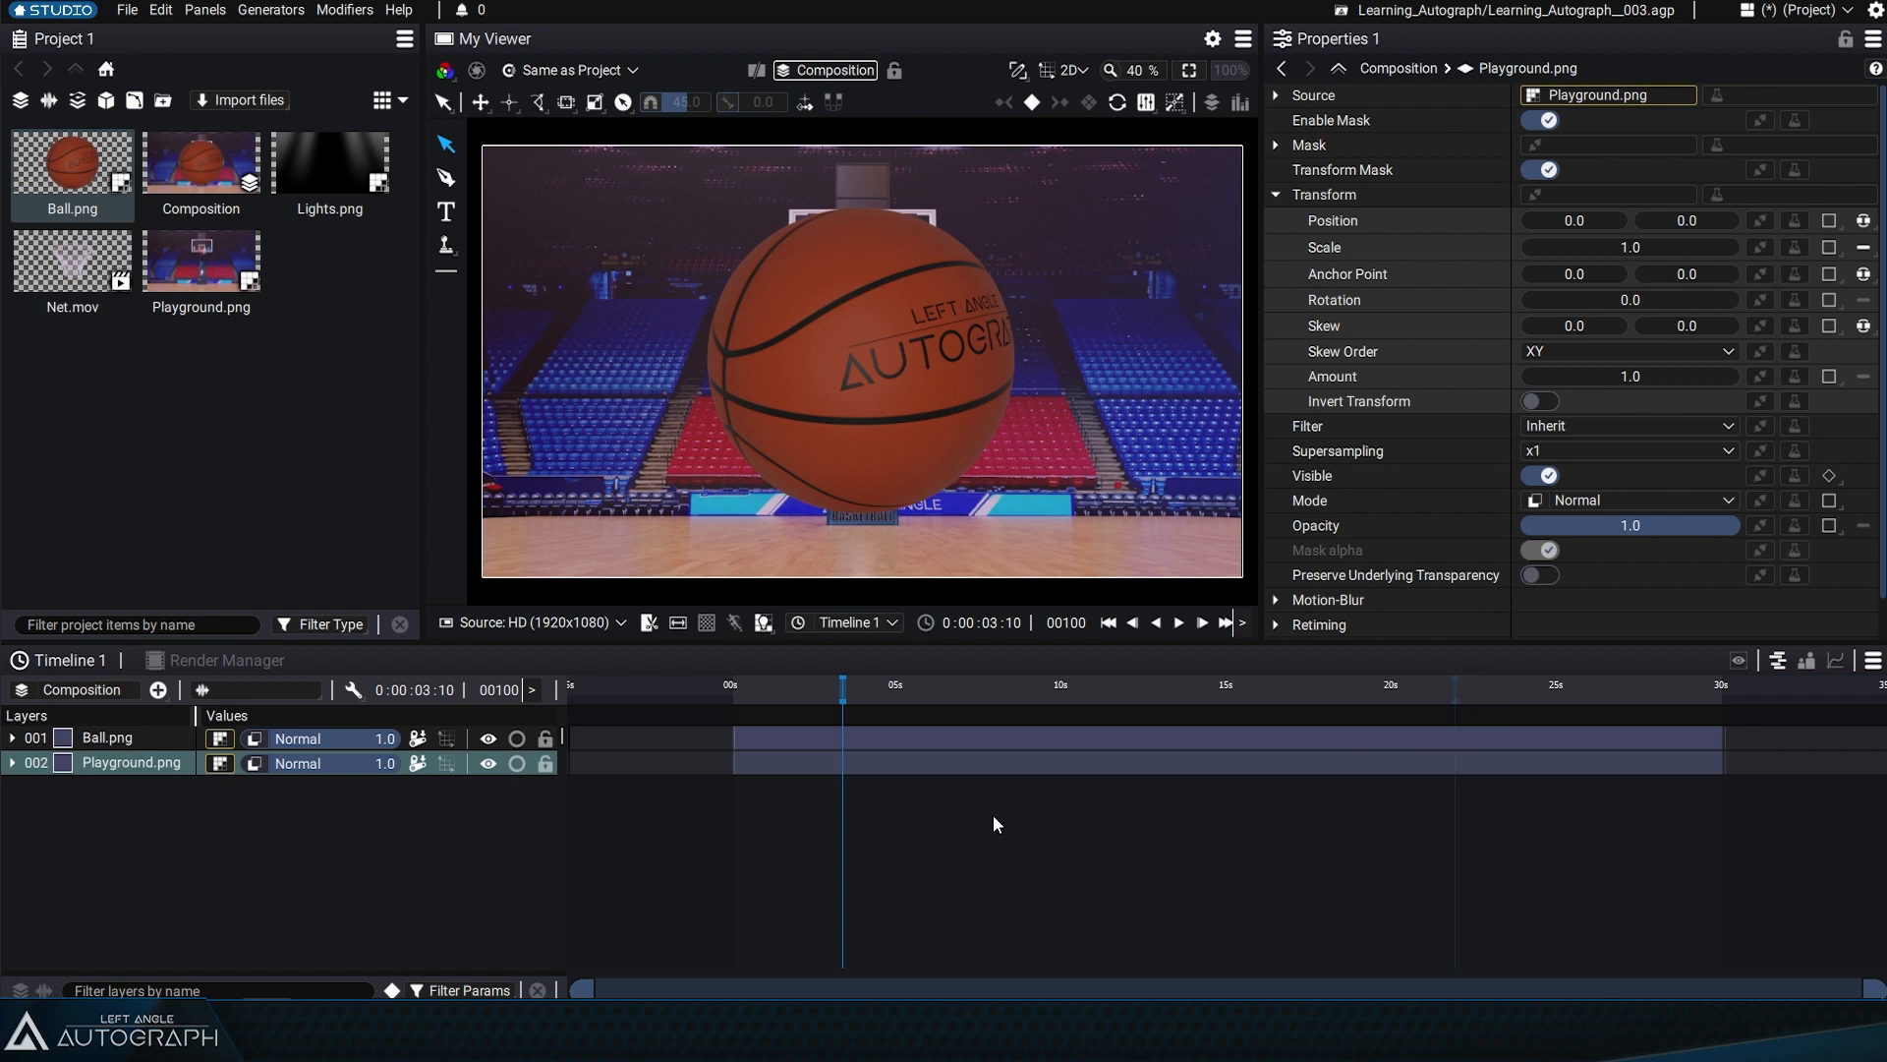
Enlarge the viewer by narrowing the project and properties panels and reducing the height of the timeline
left_click_drag(428, 413, 297, 393)
left_click_drag(453, 645, 453, 811)
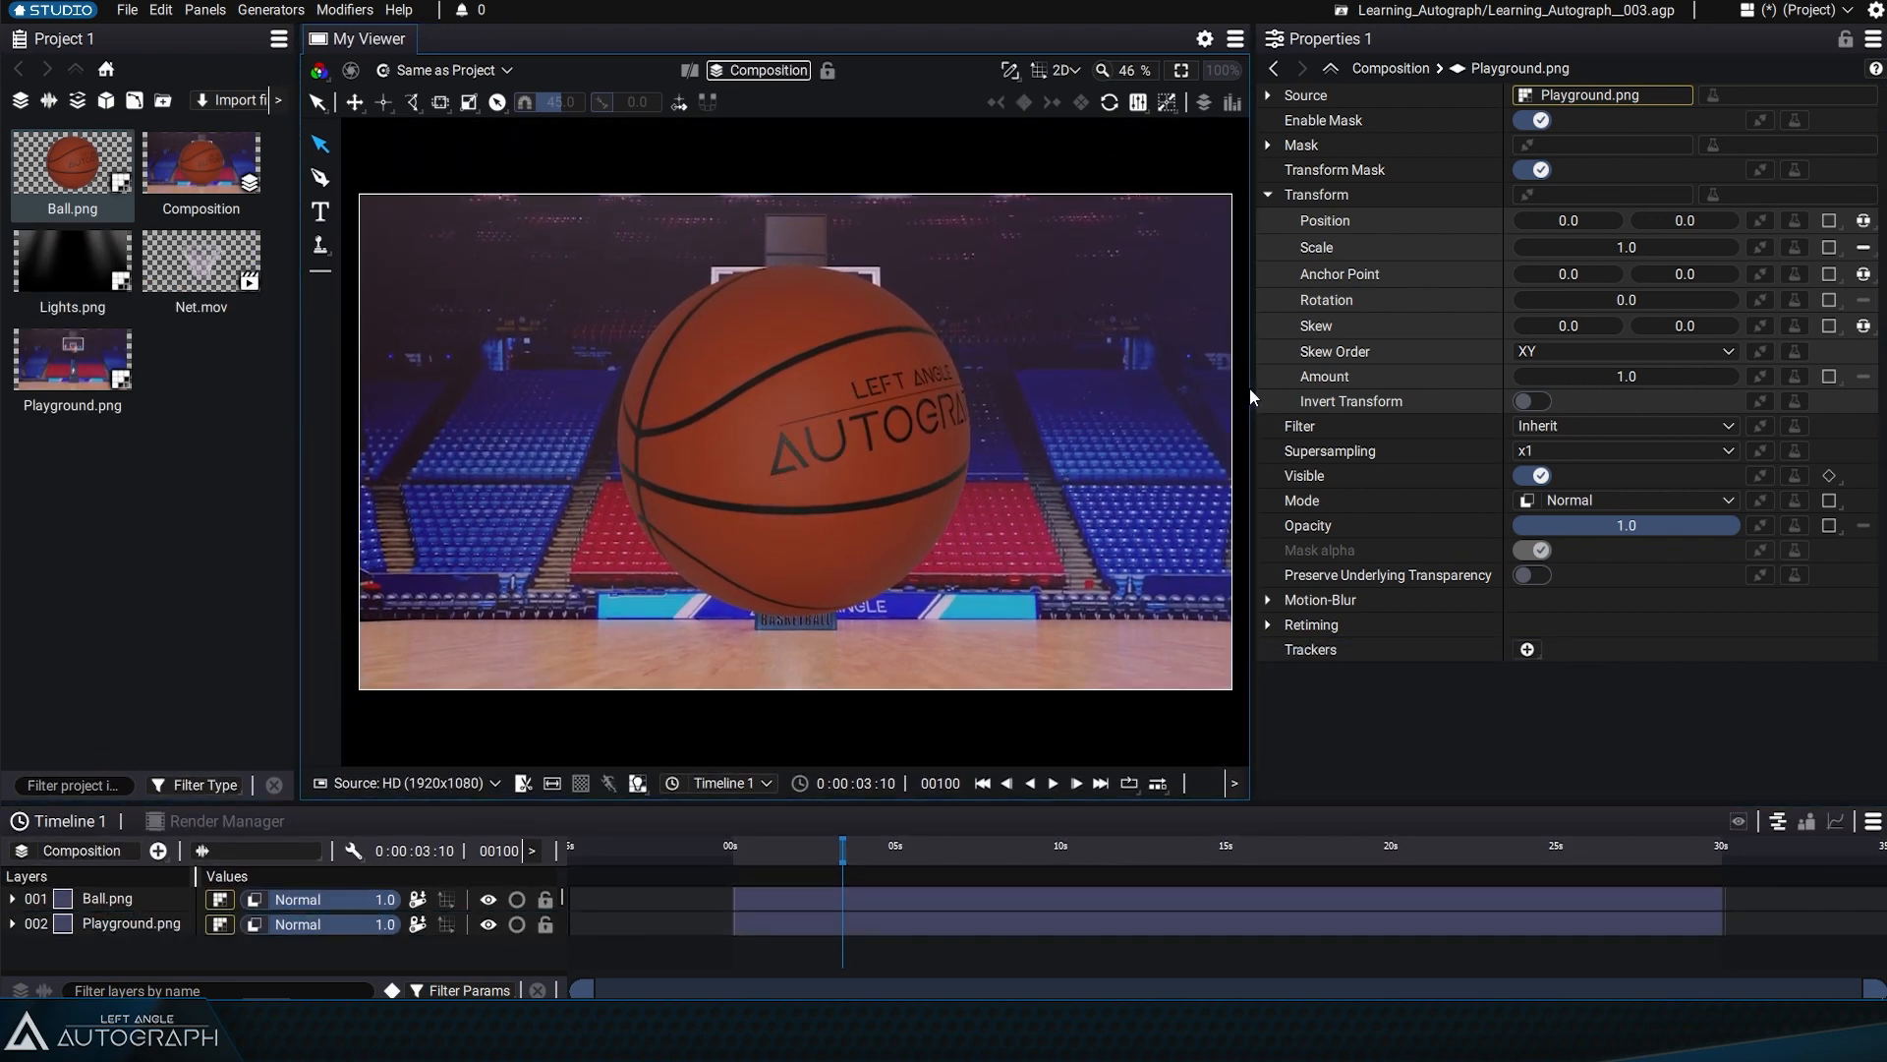
left_click_drag(1251, 390, 1371, 392)
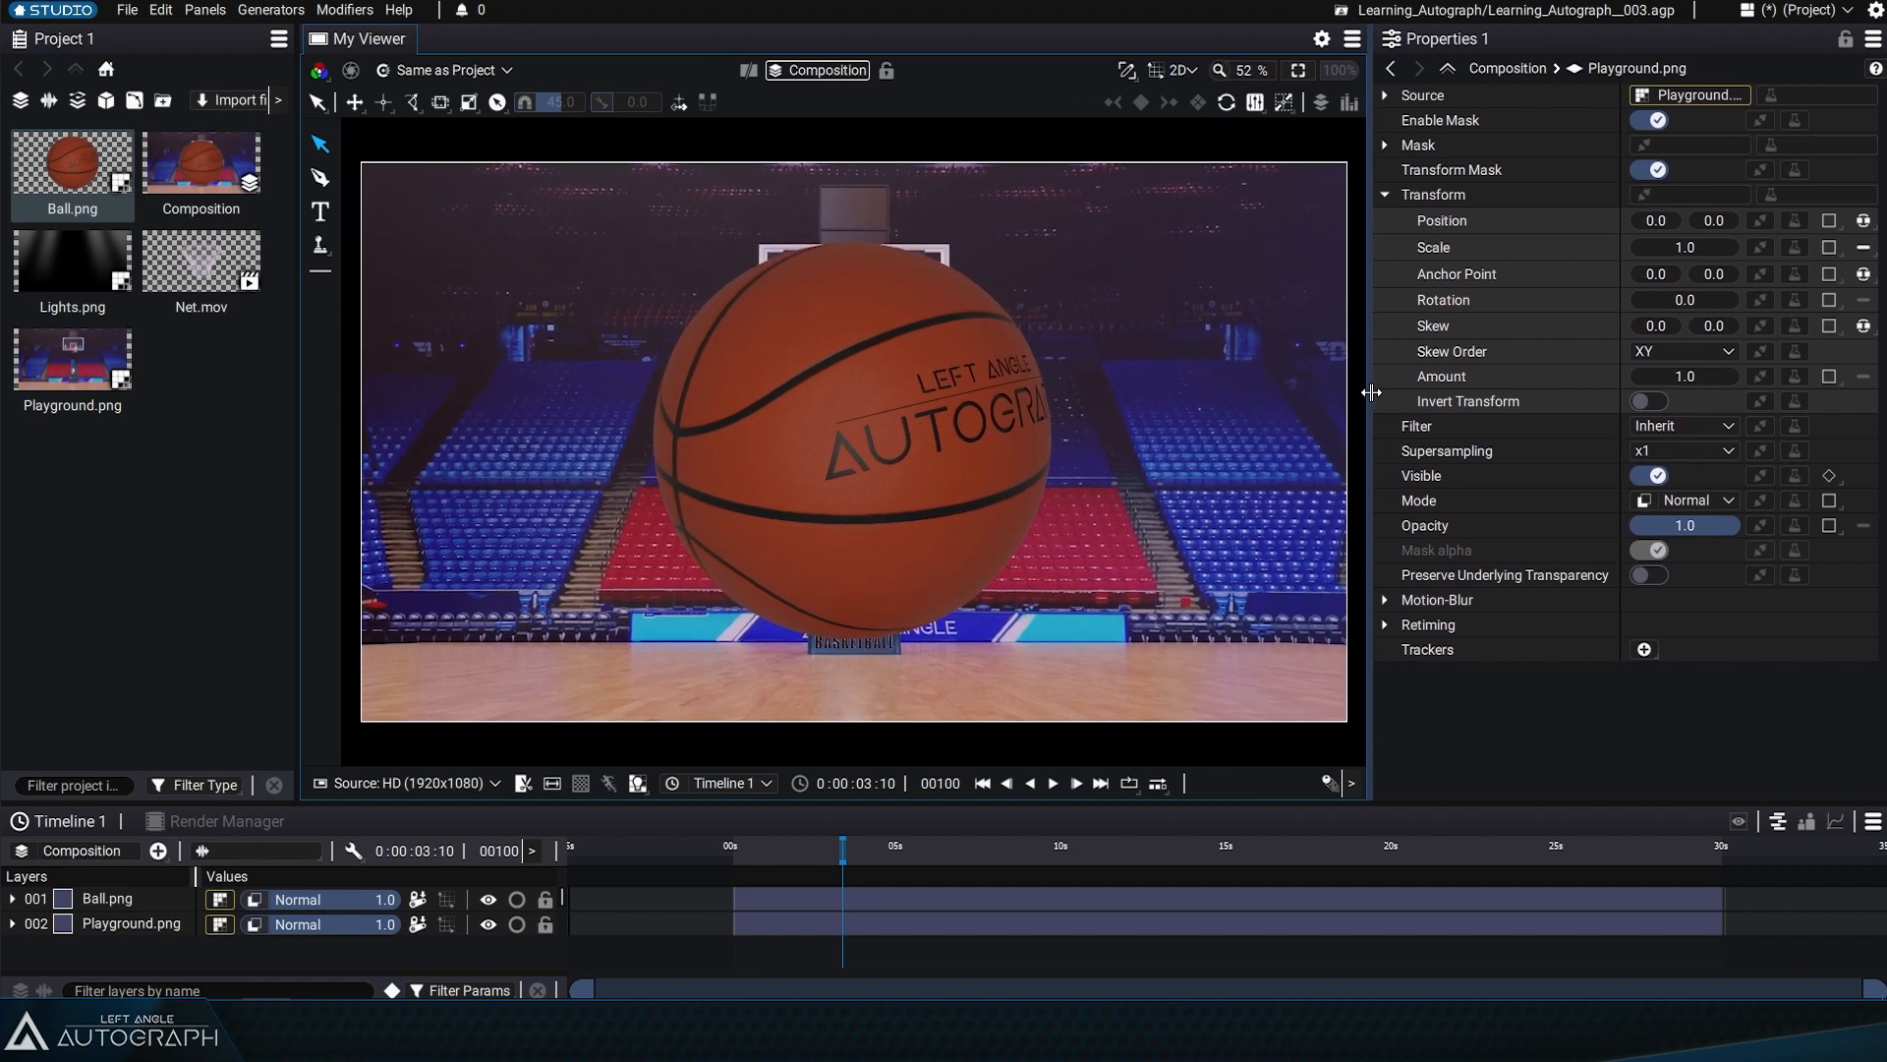
Select Playground.png and Ball.png alternately in the timeline to see their outlines, ending with Ball.png and its properties
left_click(97, 922)
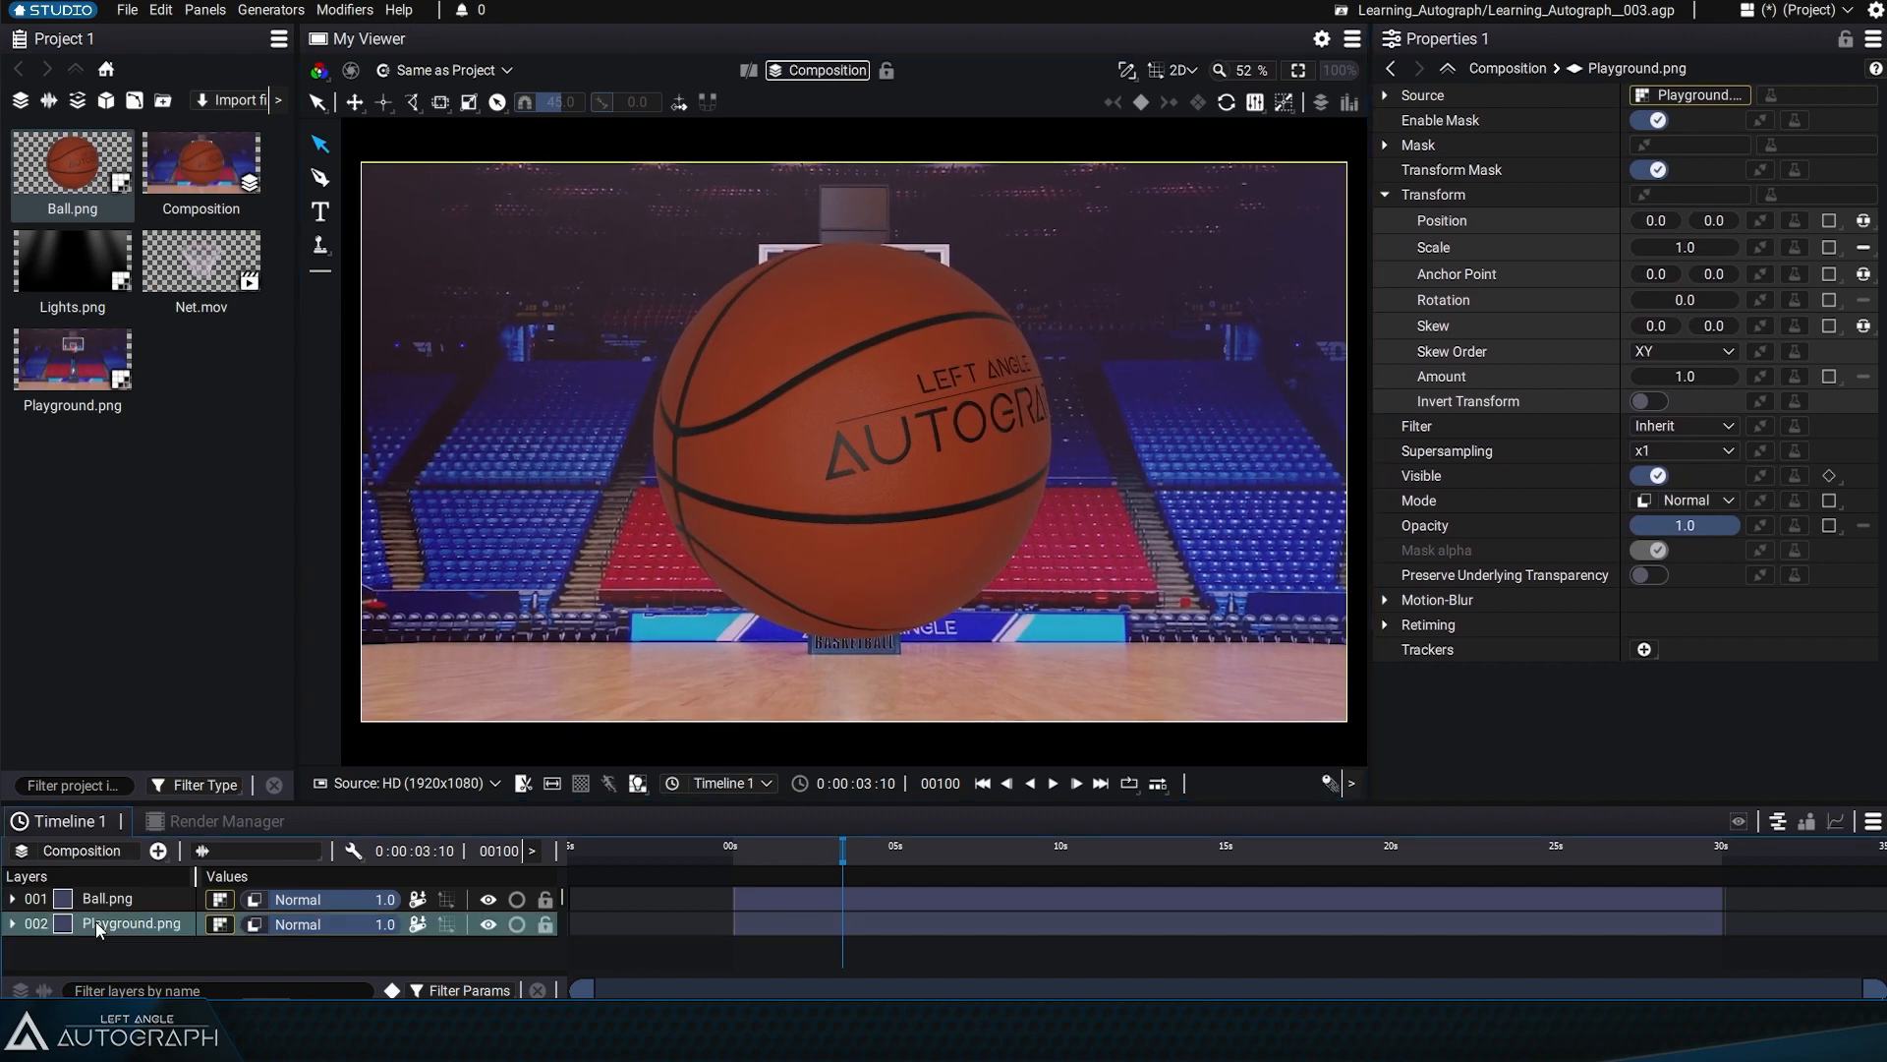
left_click(93, 900)
left_click(108, 922)
left_click(108, 900)
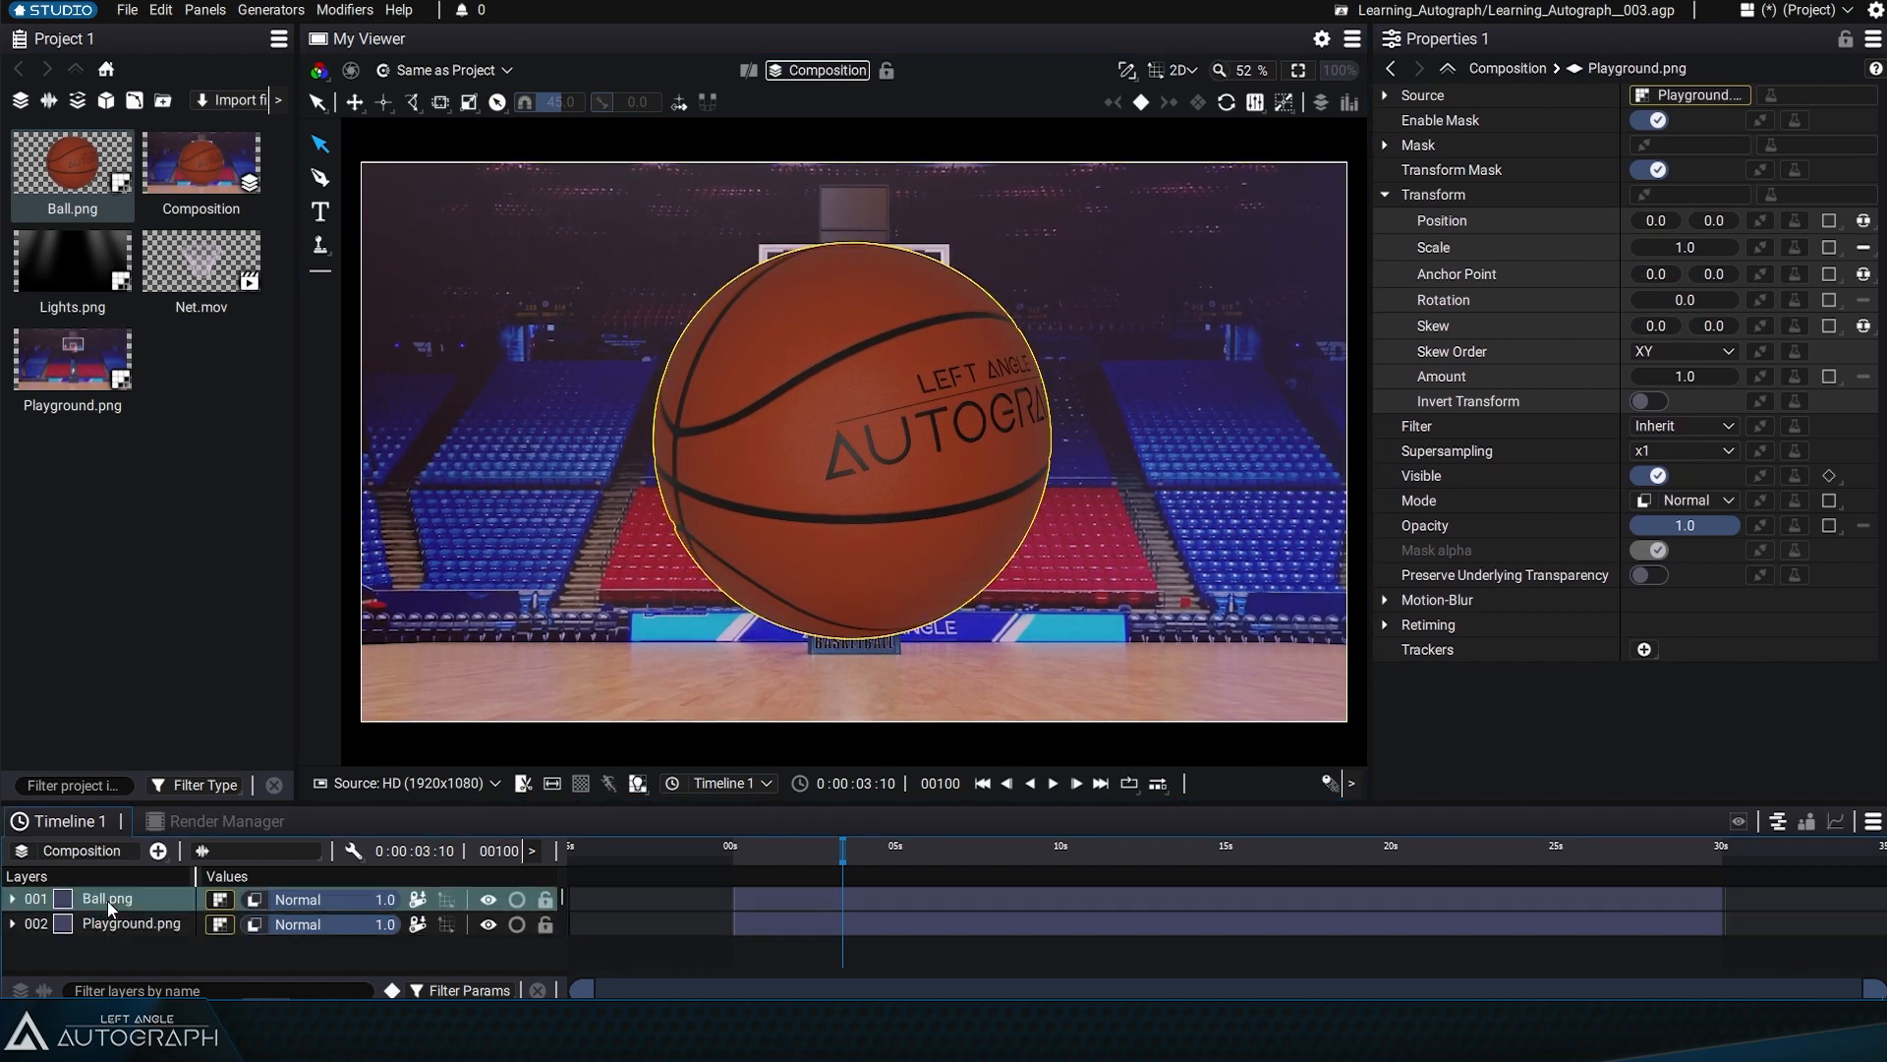
left_click(91, 924)
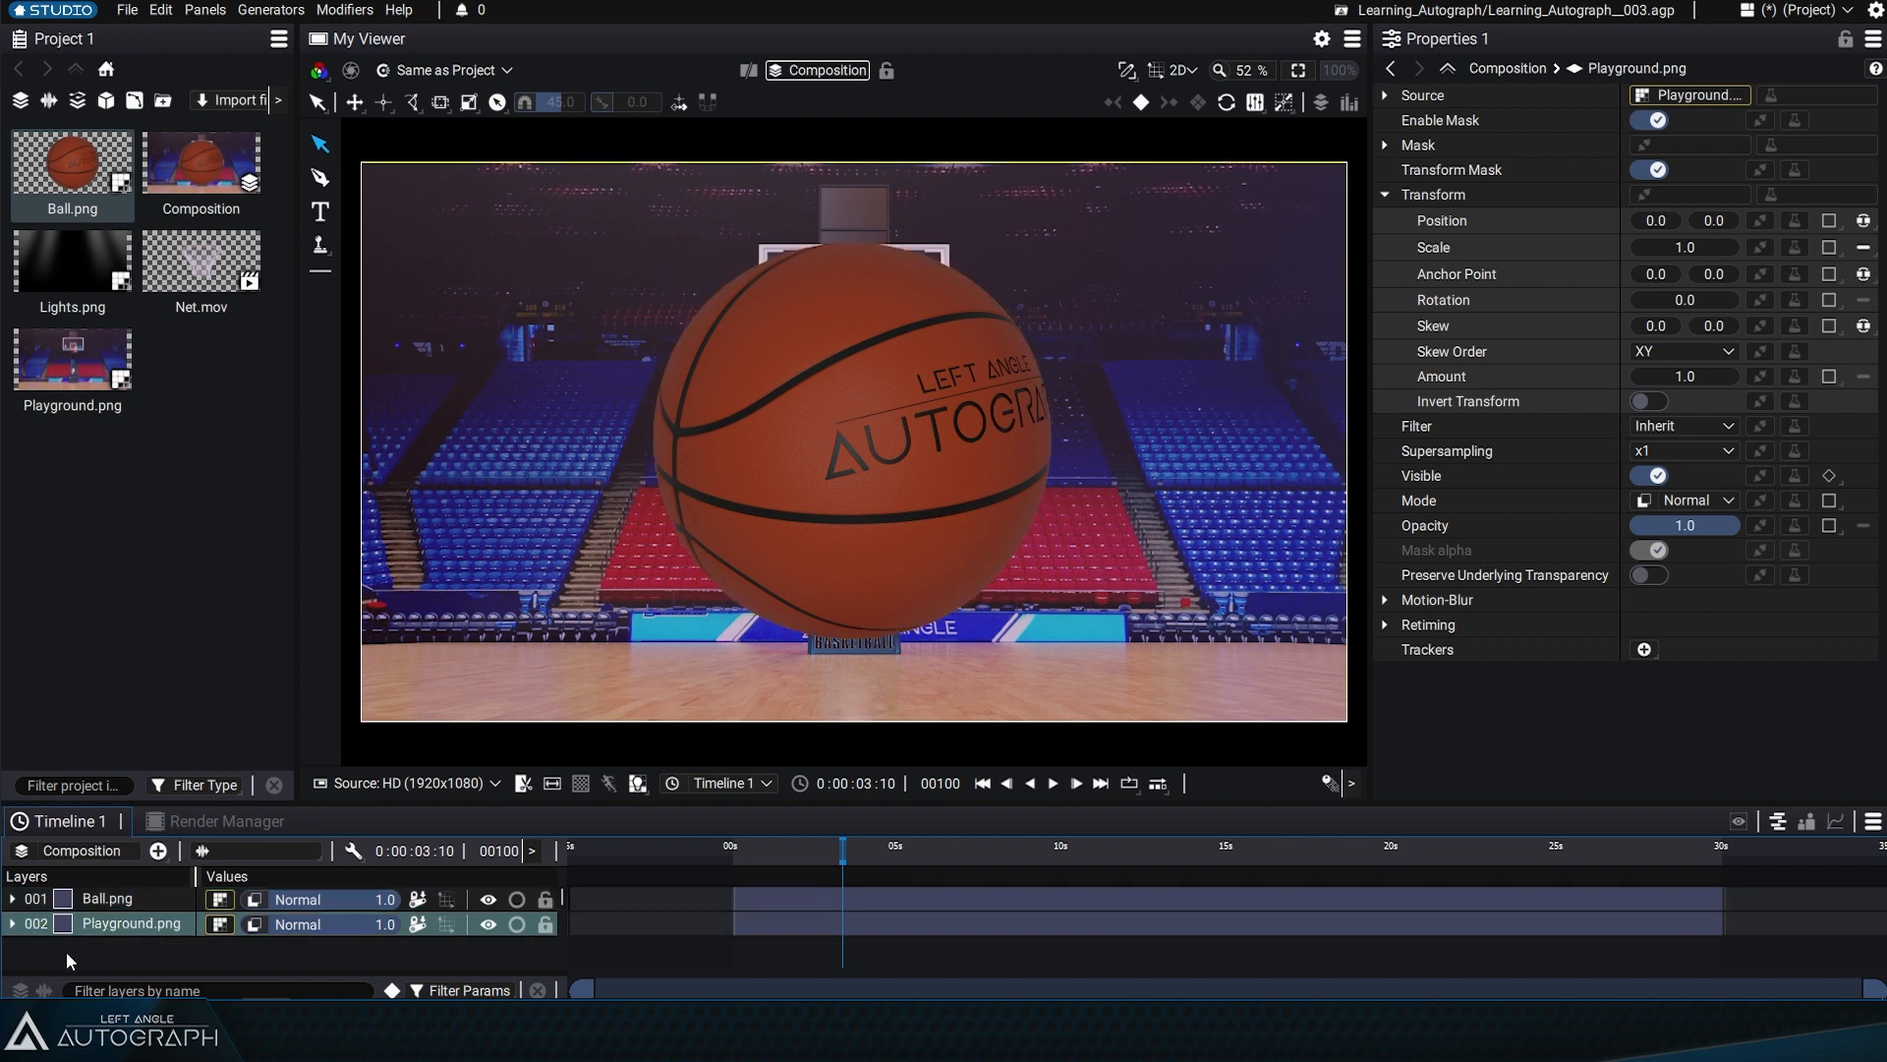
left_click(105, 901)
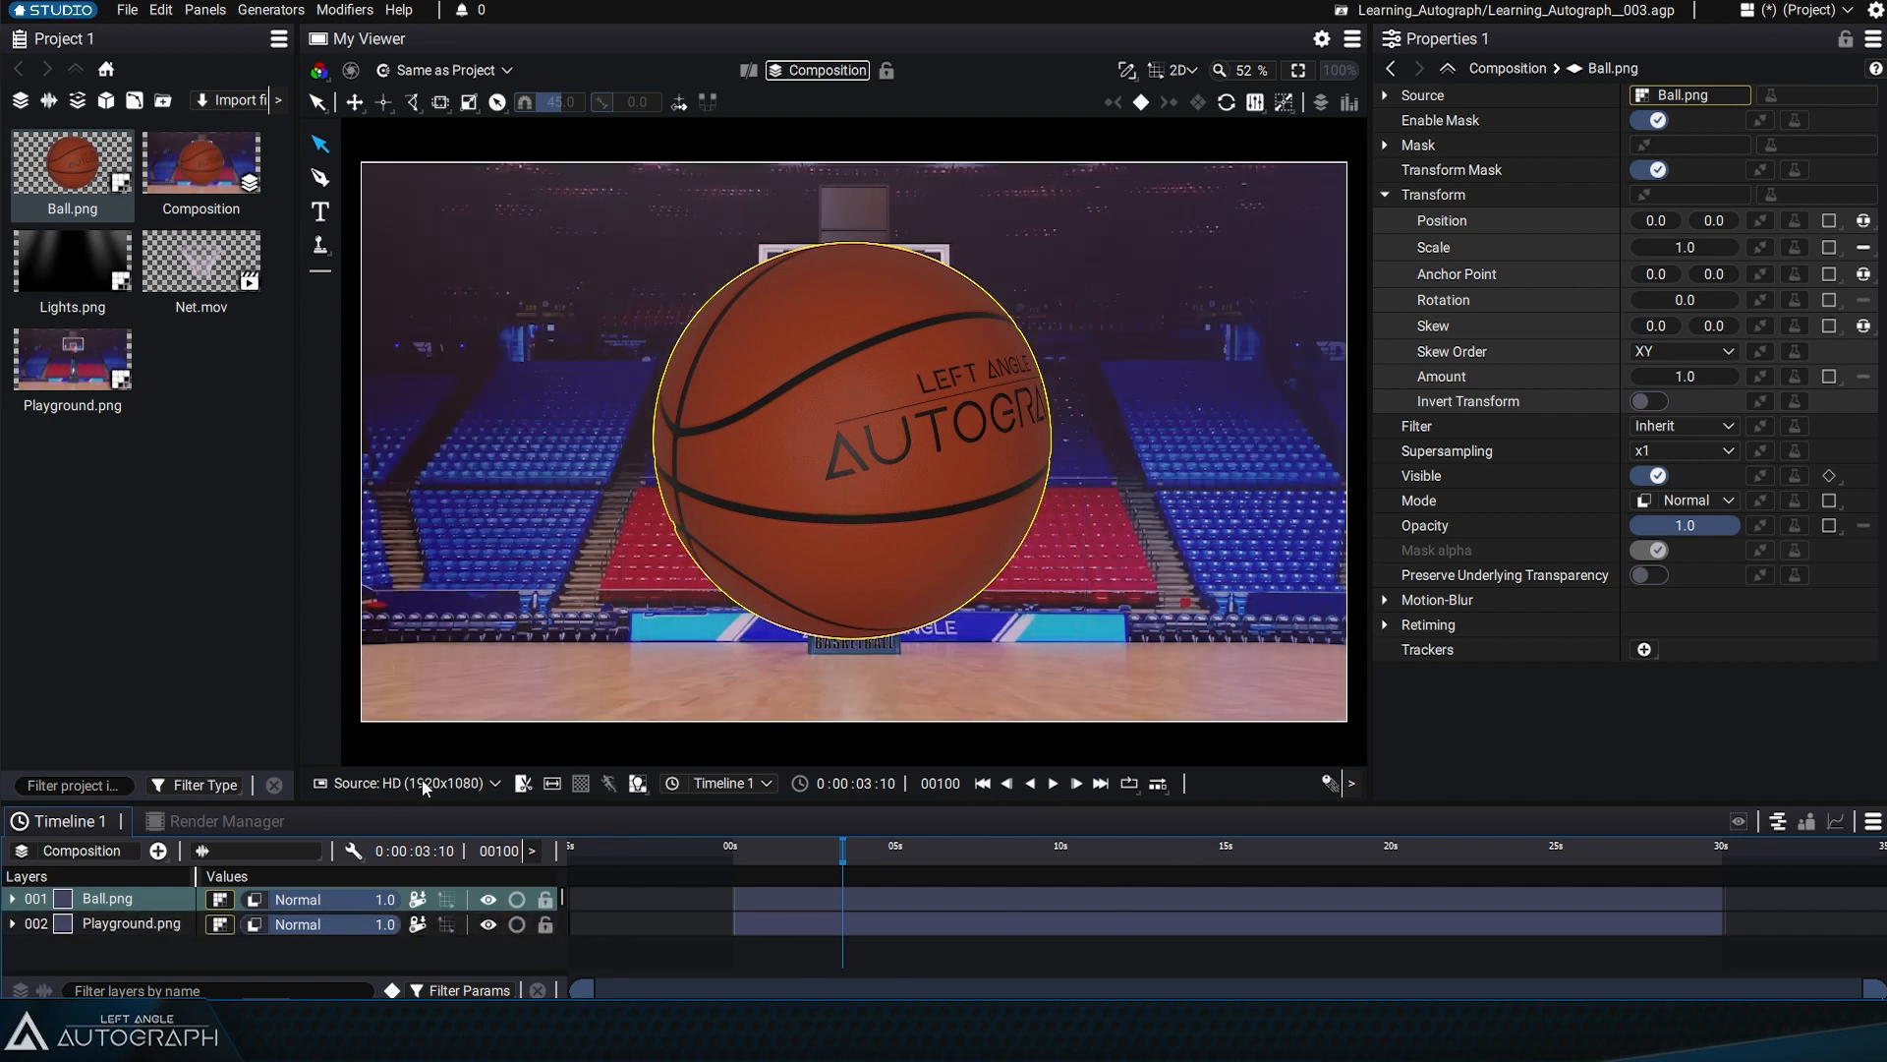
Make the viewer taller at the timeline's expense and show the Visual Stack
left_click_drag(255, 806, 255, 904)
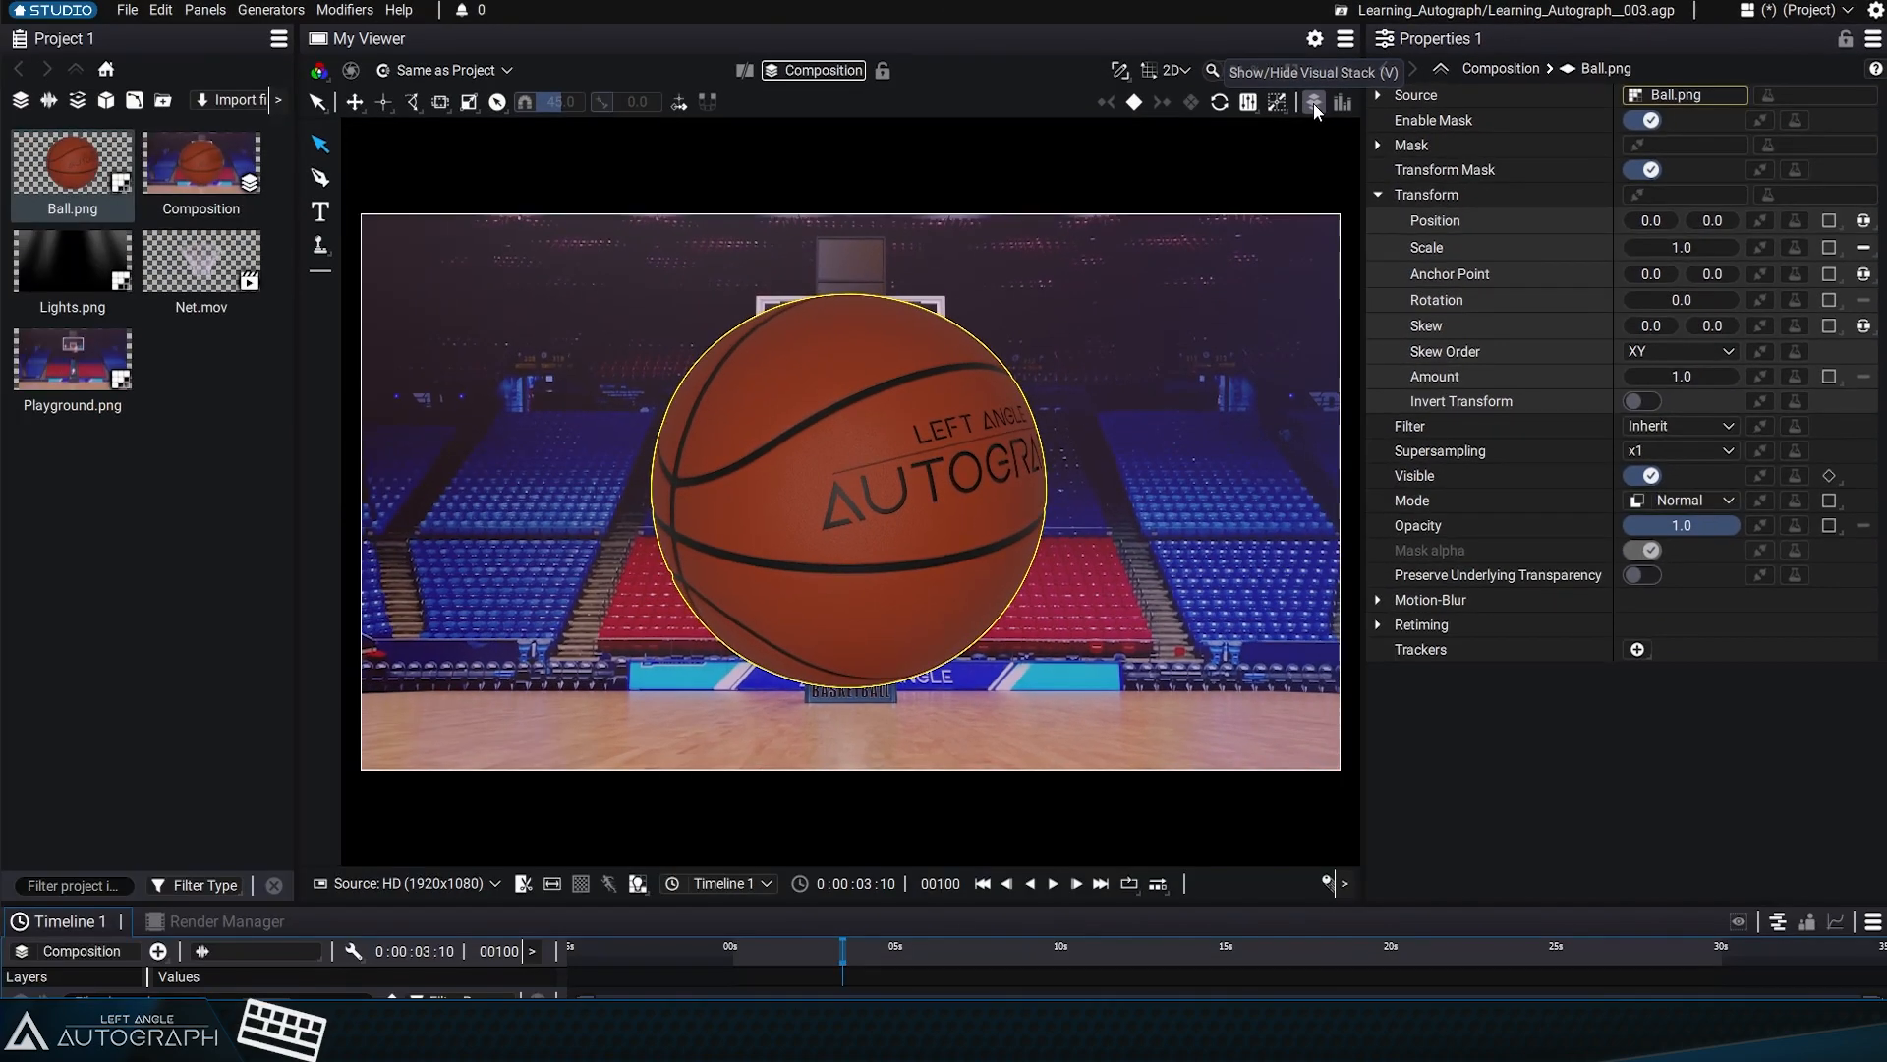
key("v")
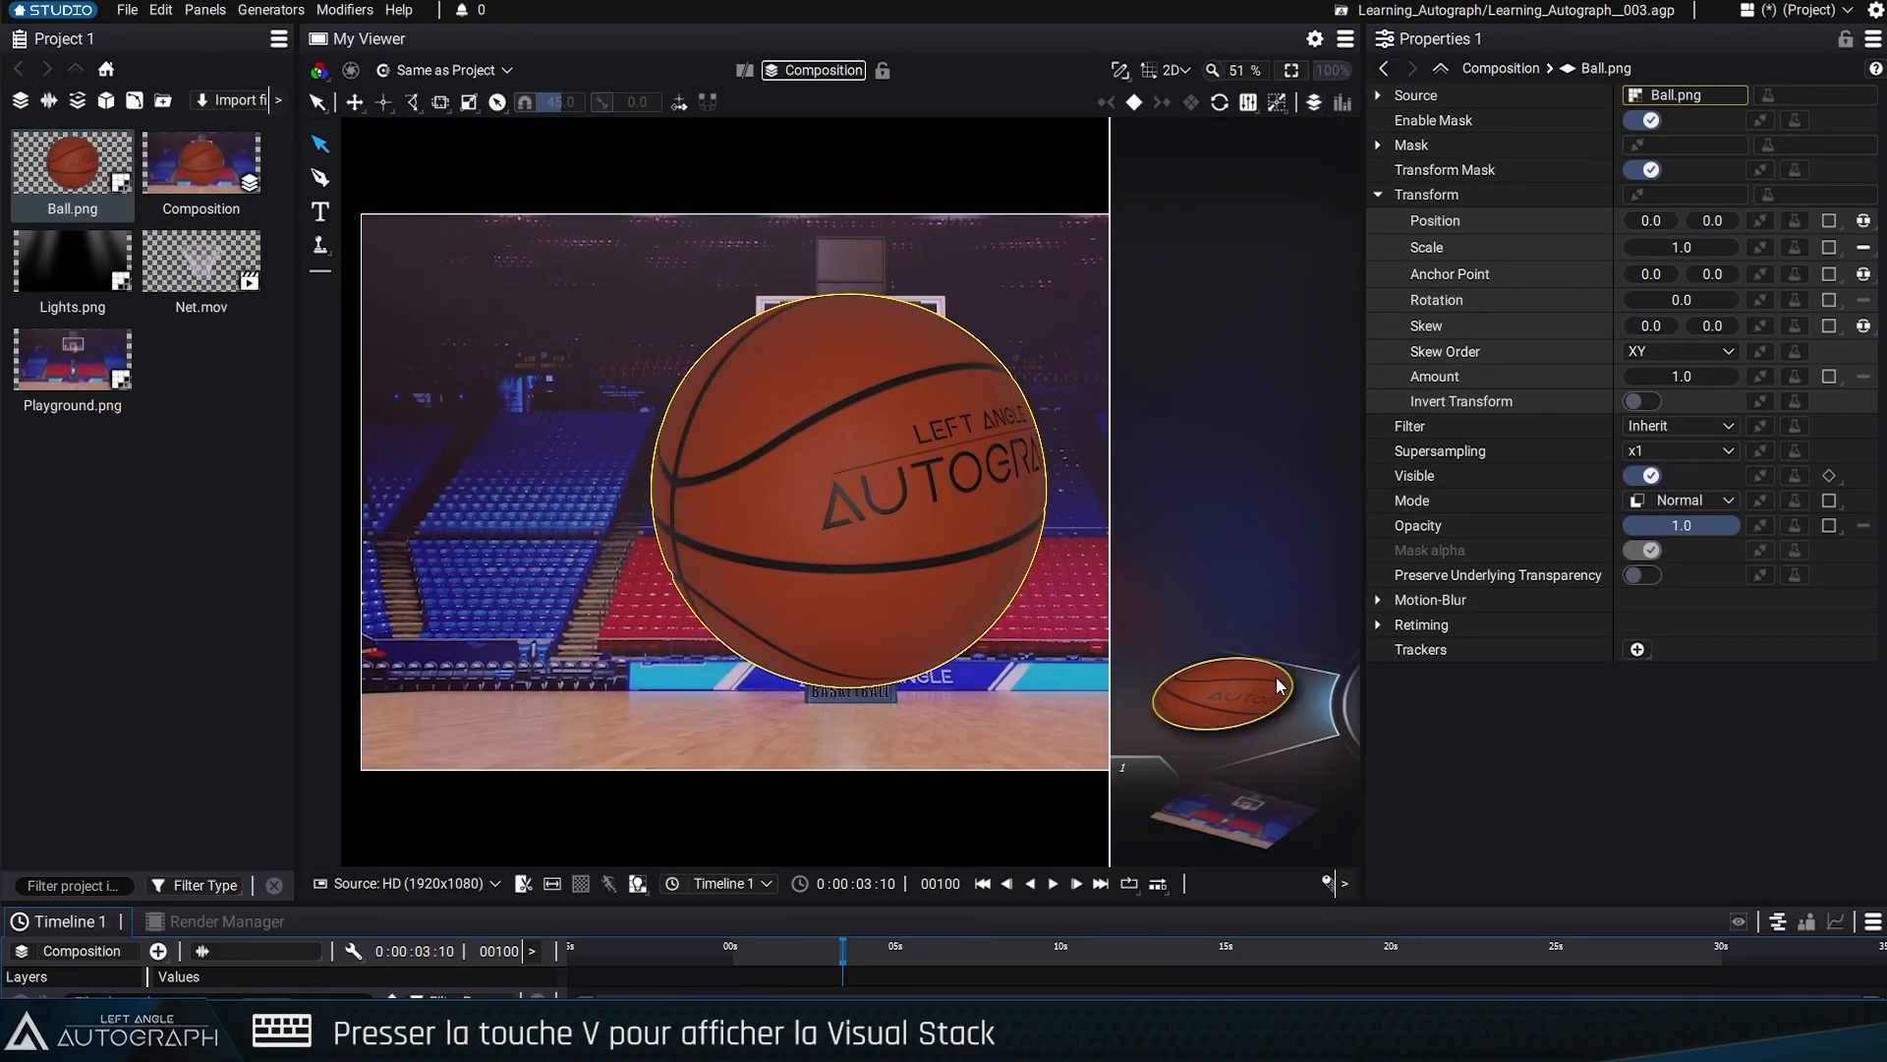
Browse up and down through the Ball.png and Playground.png layers in the Visual Stack
left_click_drag(1276, 676, 1276, 374)
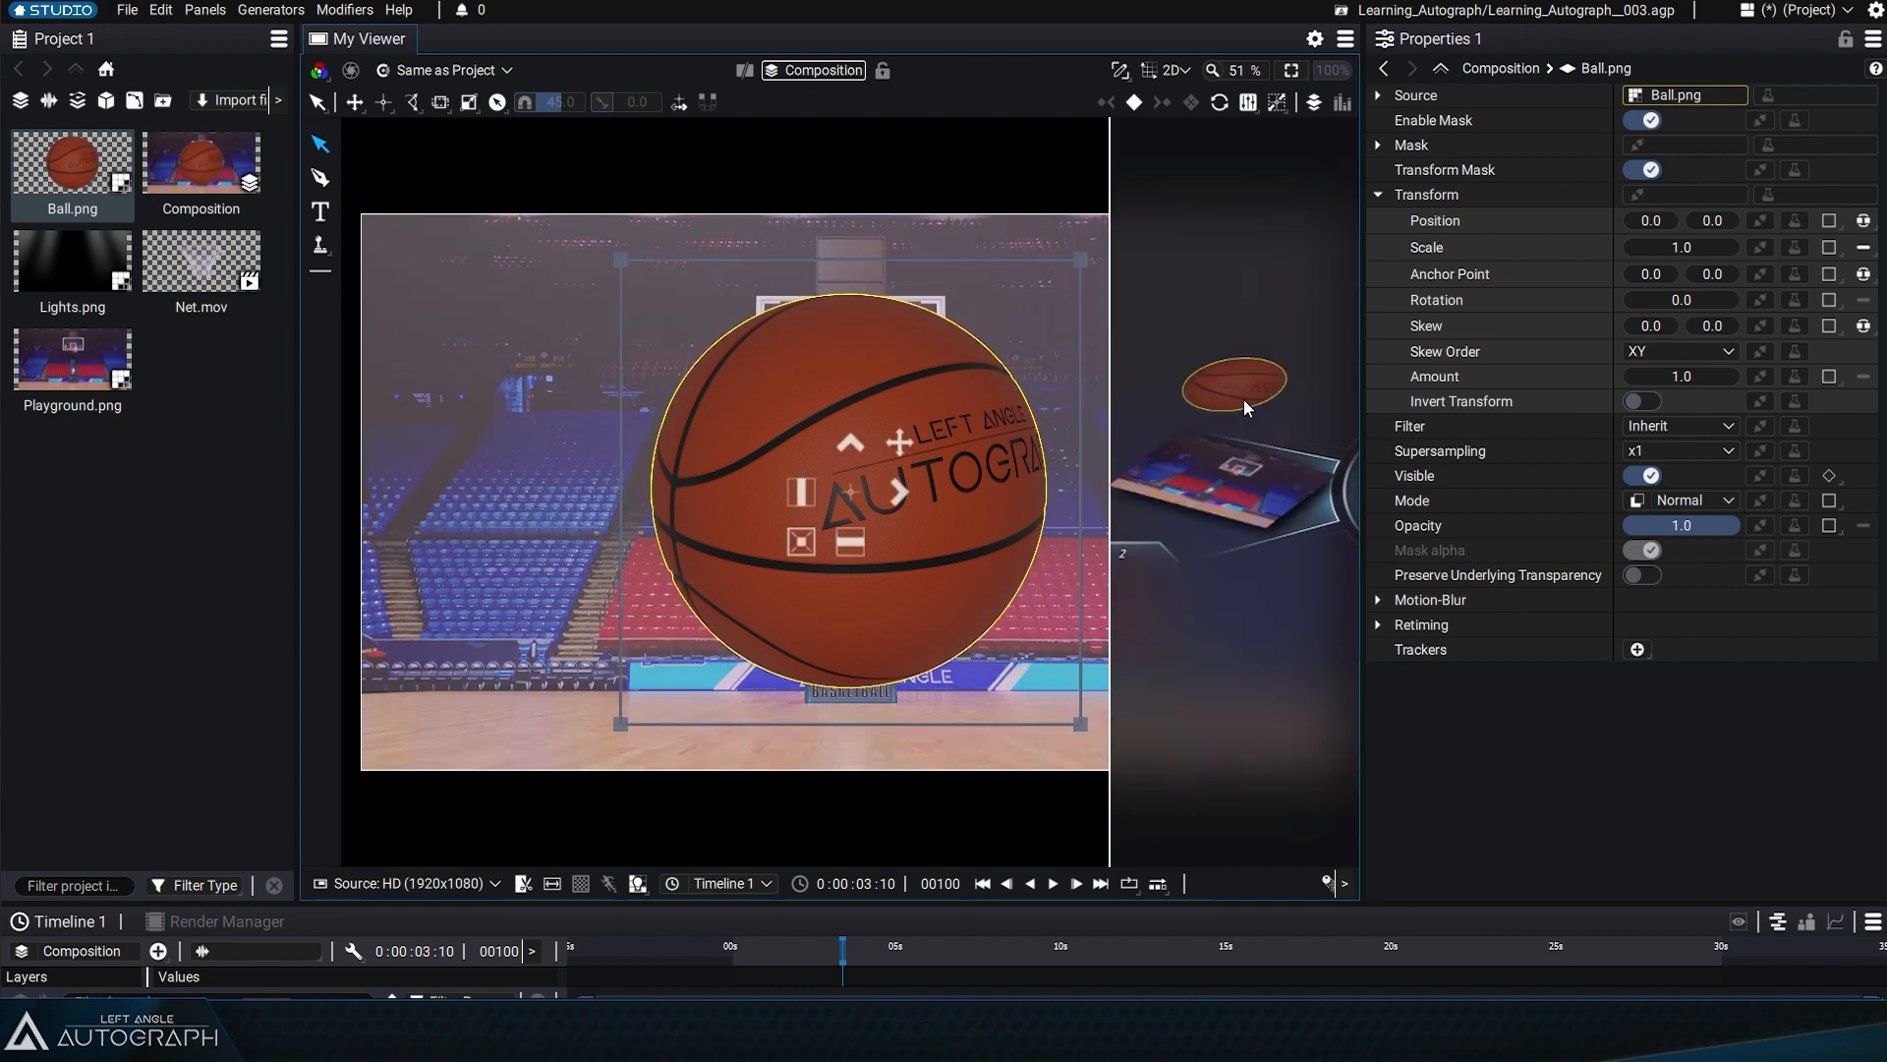
left_click_drag(1246, 467, 1247, 565)
scroll(1246, 458, "down", 1)
scroll(1218, 481, "up", 1)
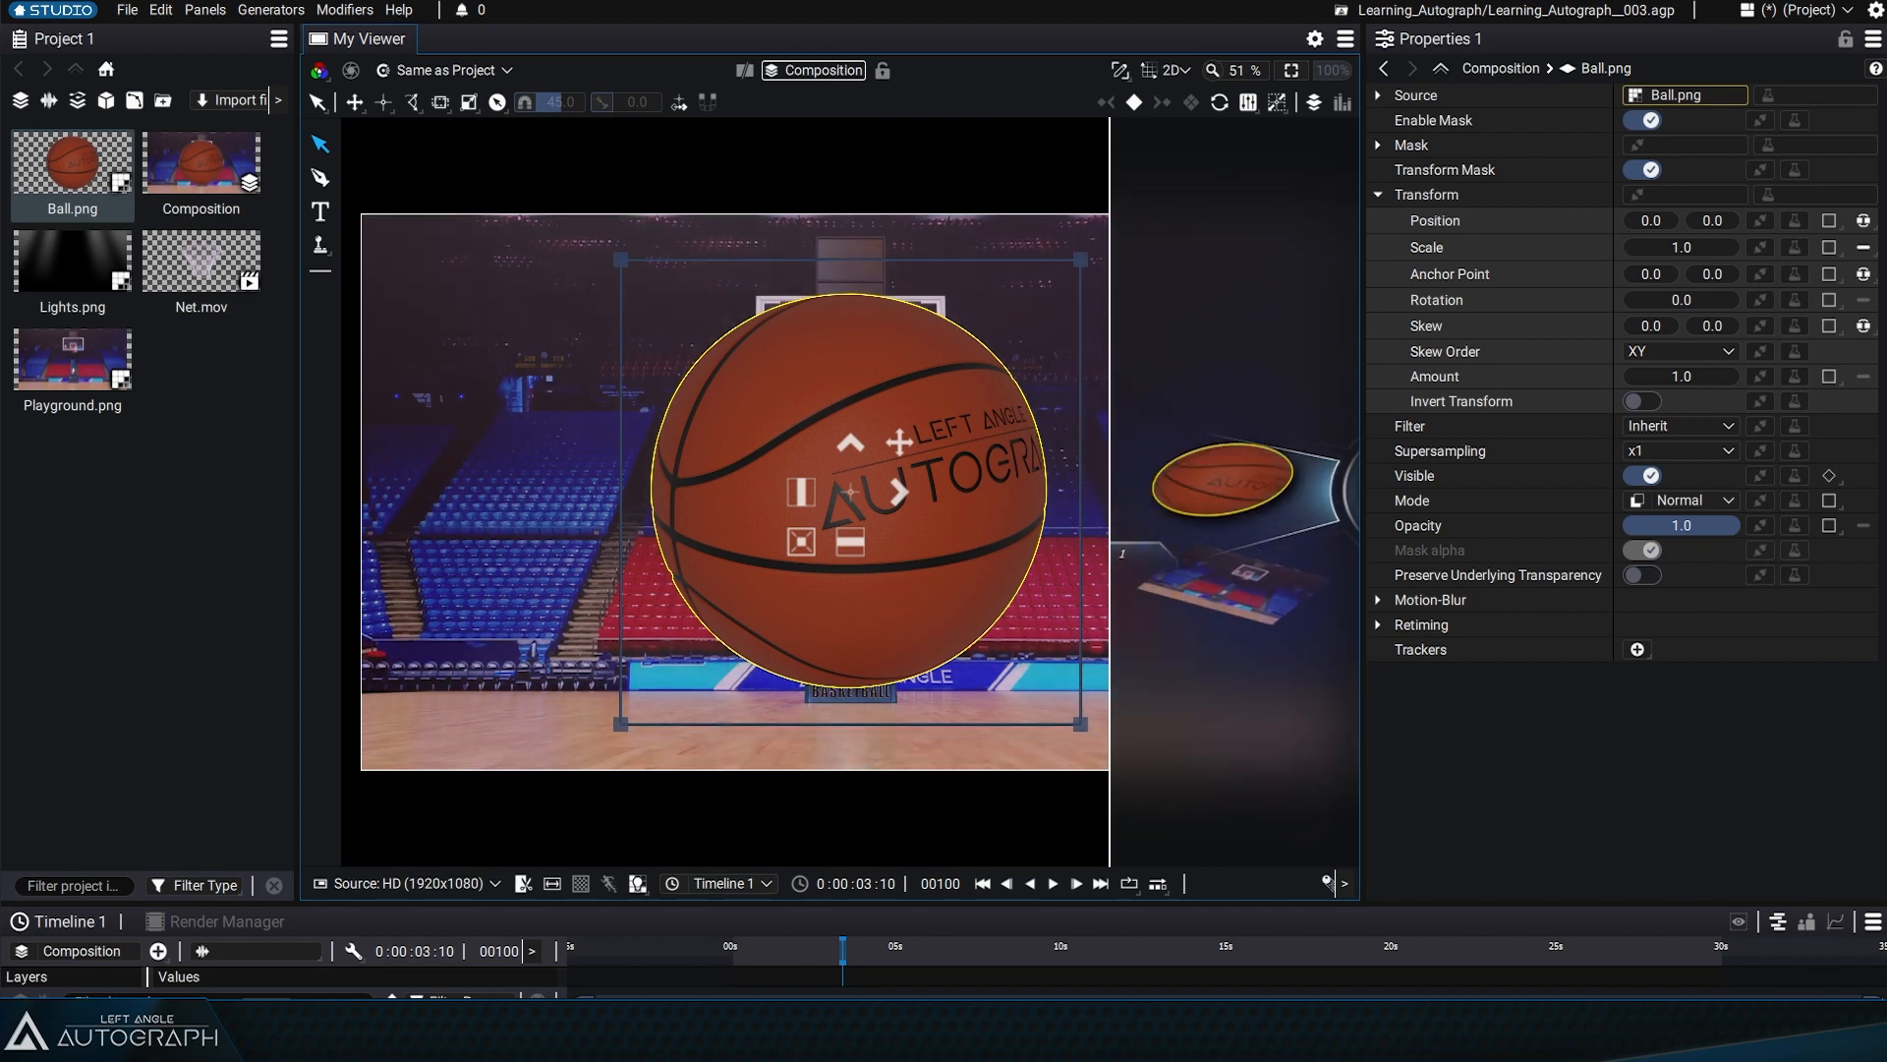
scroll(1218, 487, "down", 1)
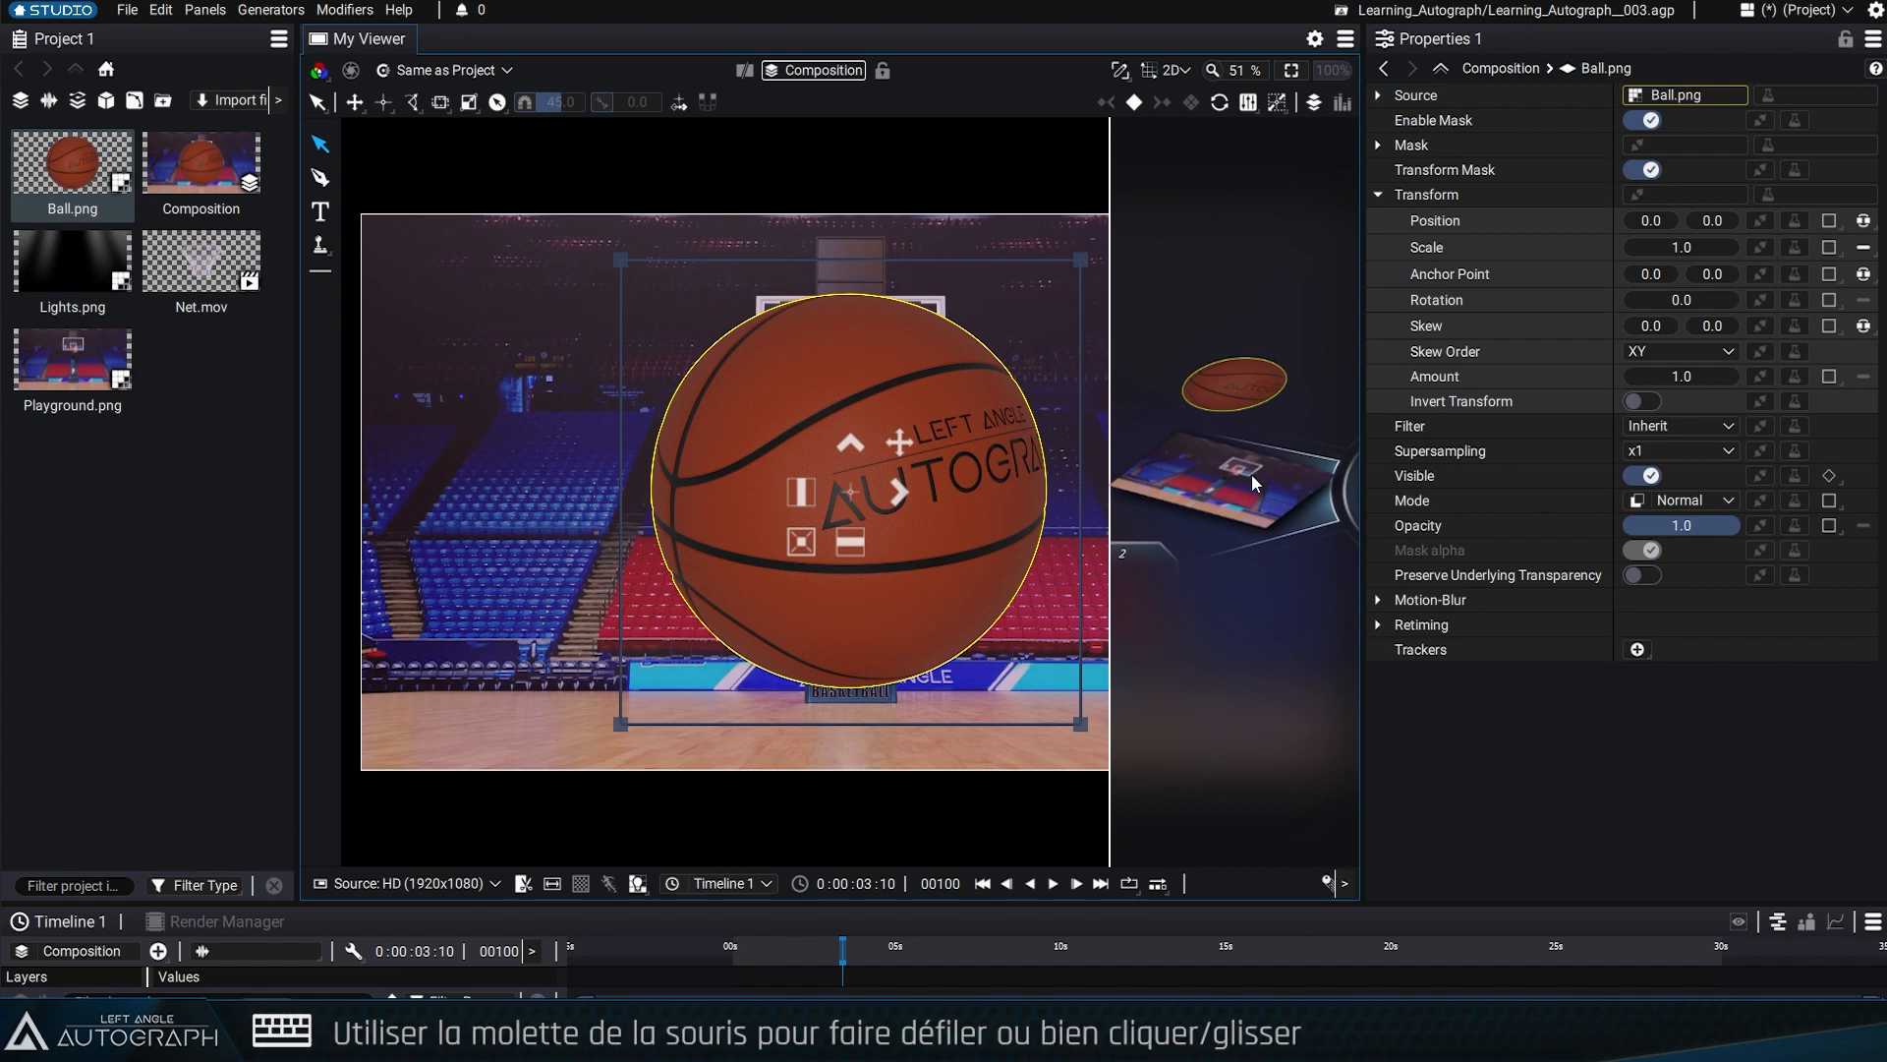
mouse_move(1252, 473)
left_mouse_down()
mouse_move(1254, 547)
mouse_move(1256, 497)
left_mouse_up()
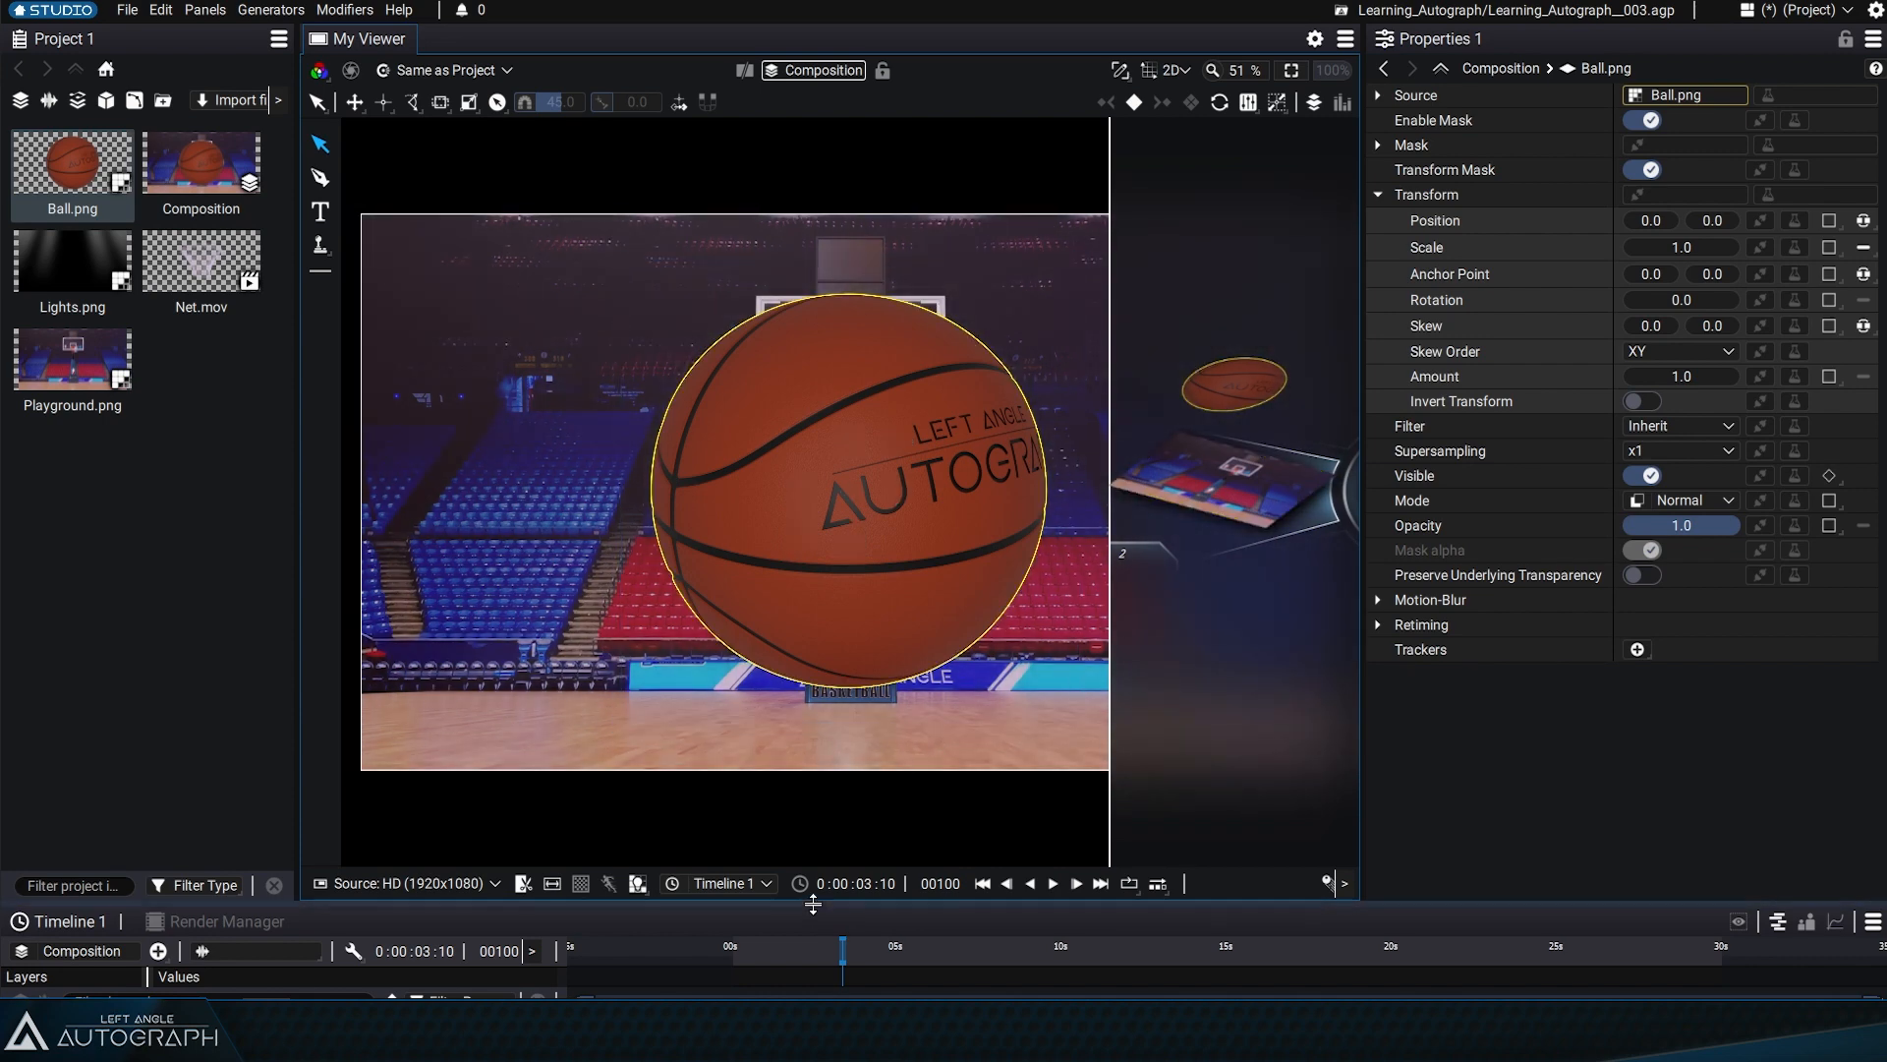
Make the timeline taller and select Playground.png and Ball.png in turn in the Visual Stack, ending with Ball.png selected
left_click_drag(812, 904, 812, 790)
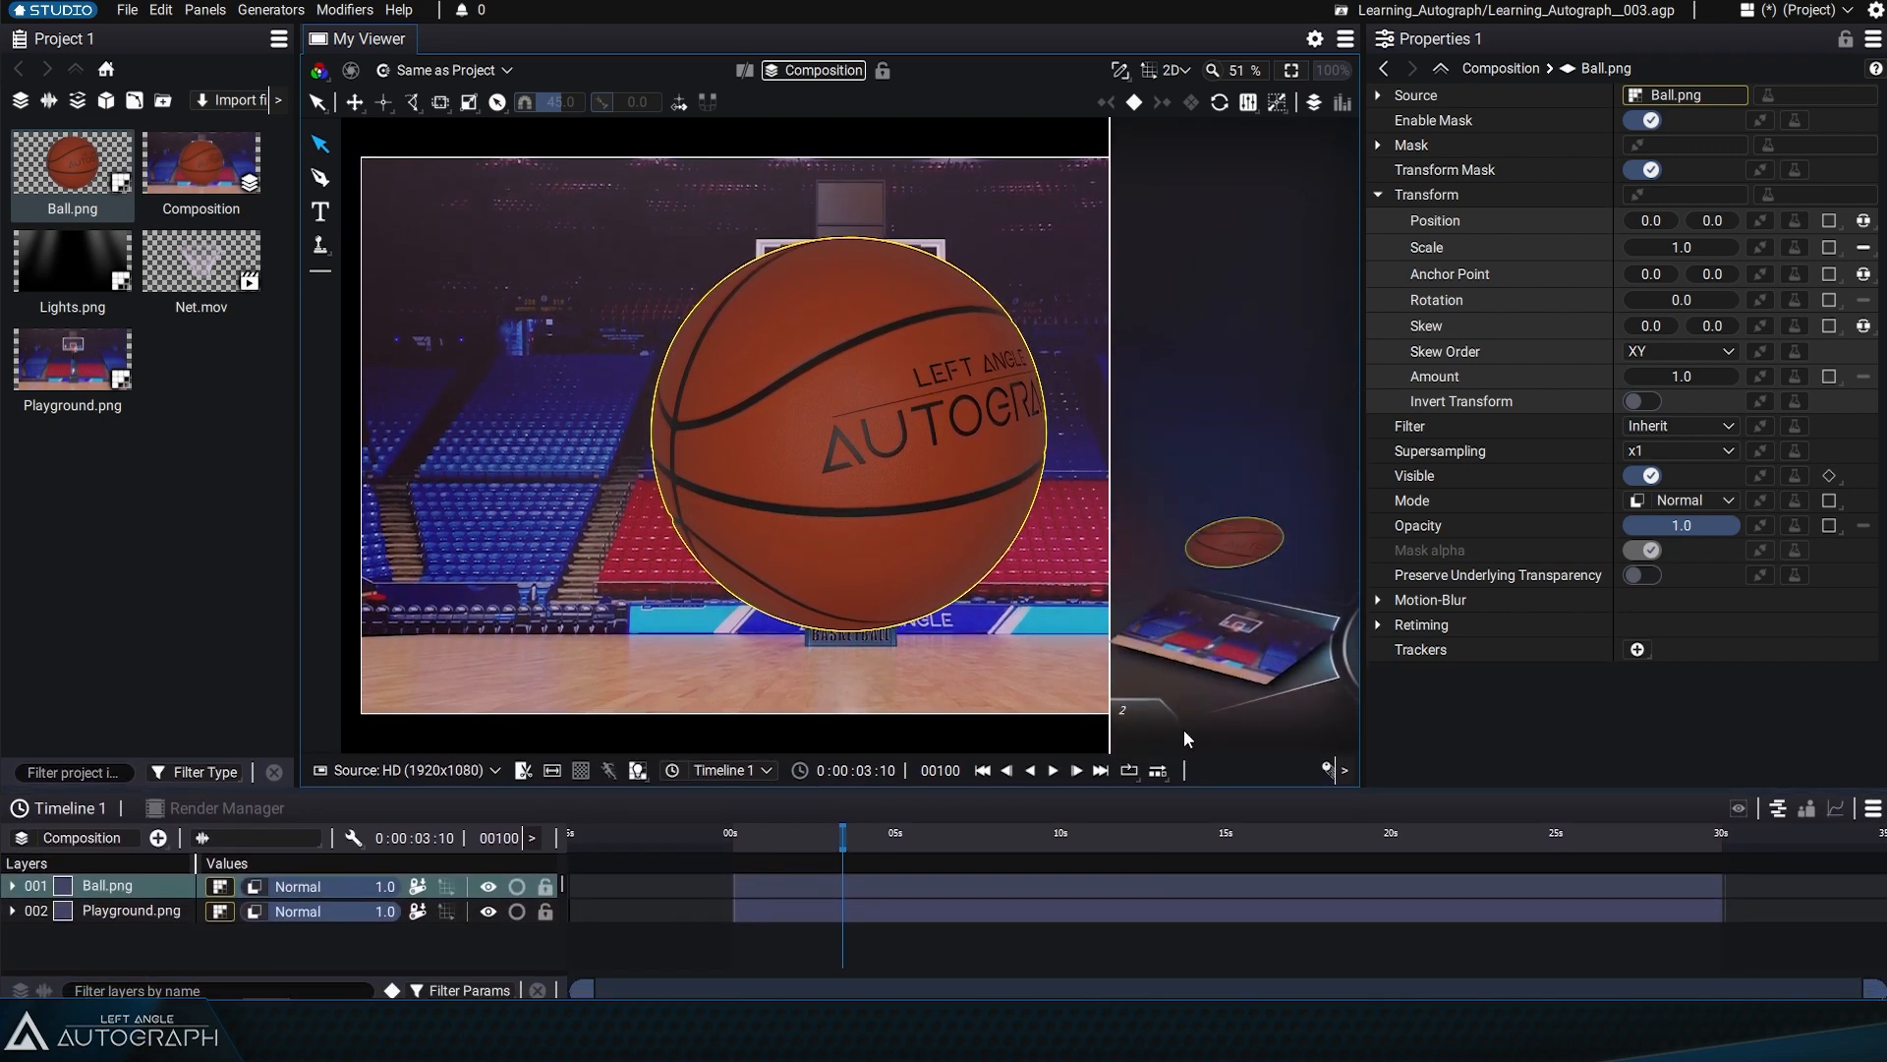
left_click(1248, 639)
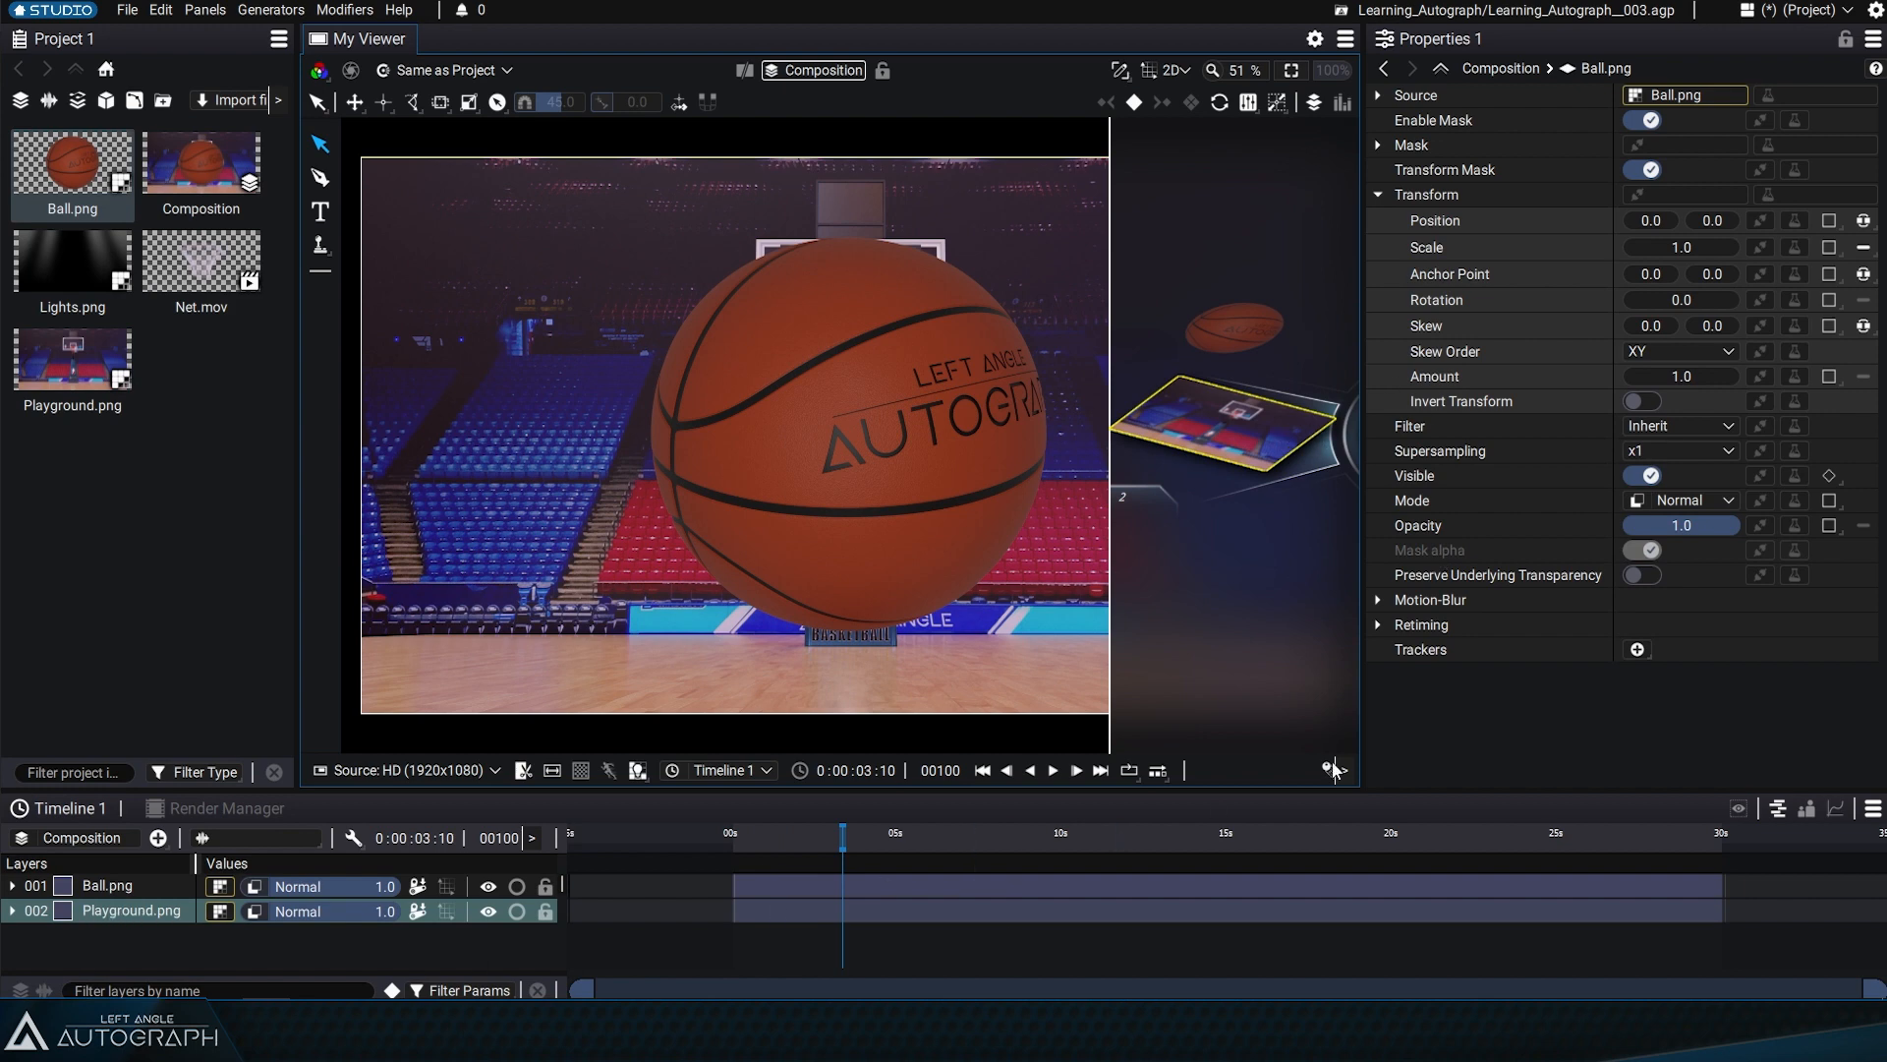
left_click(1252, 315)
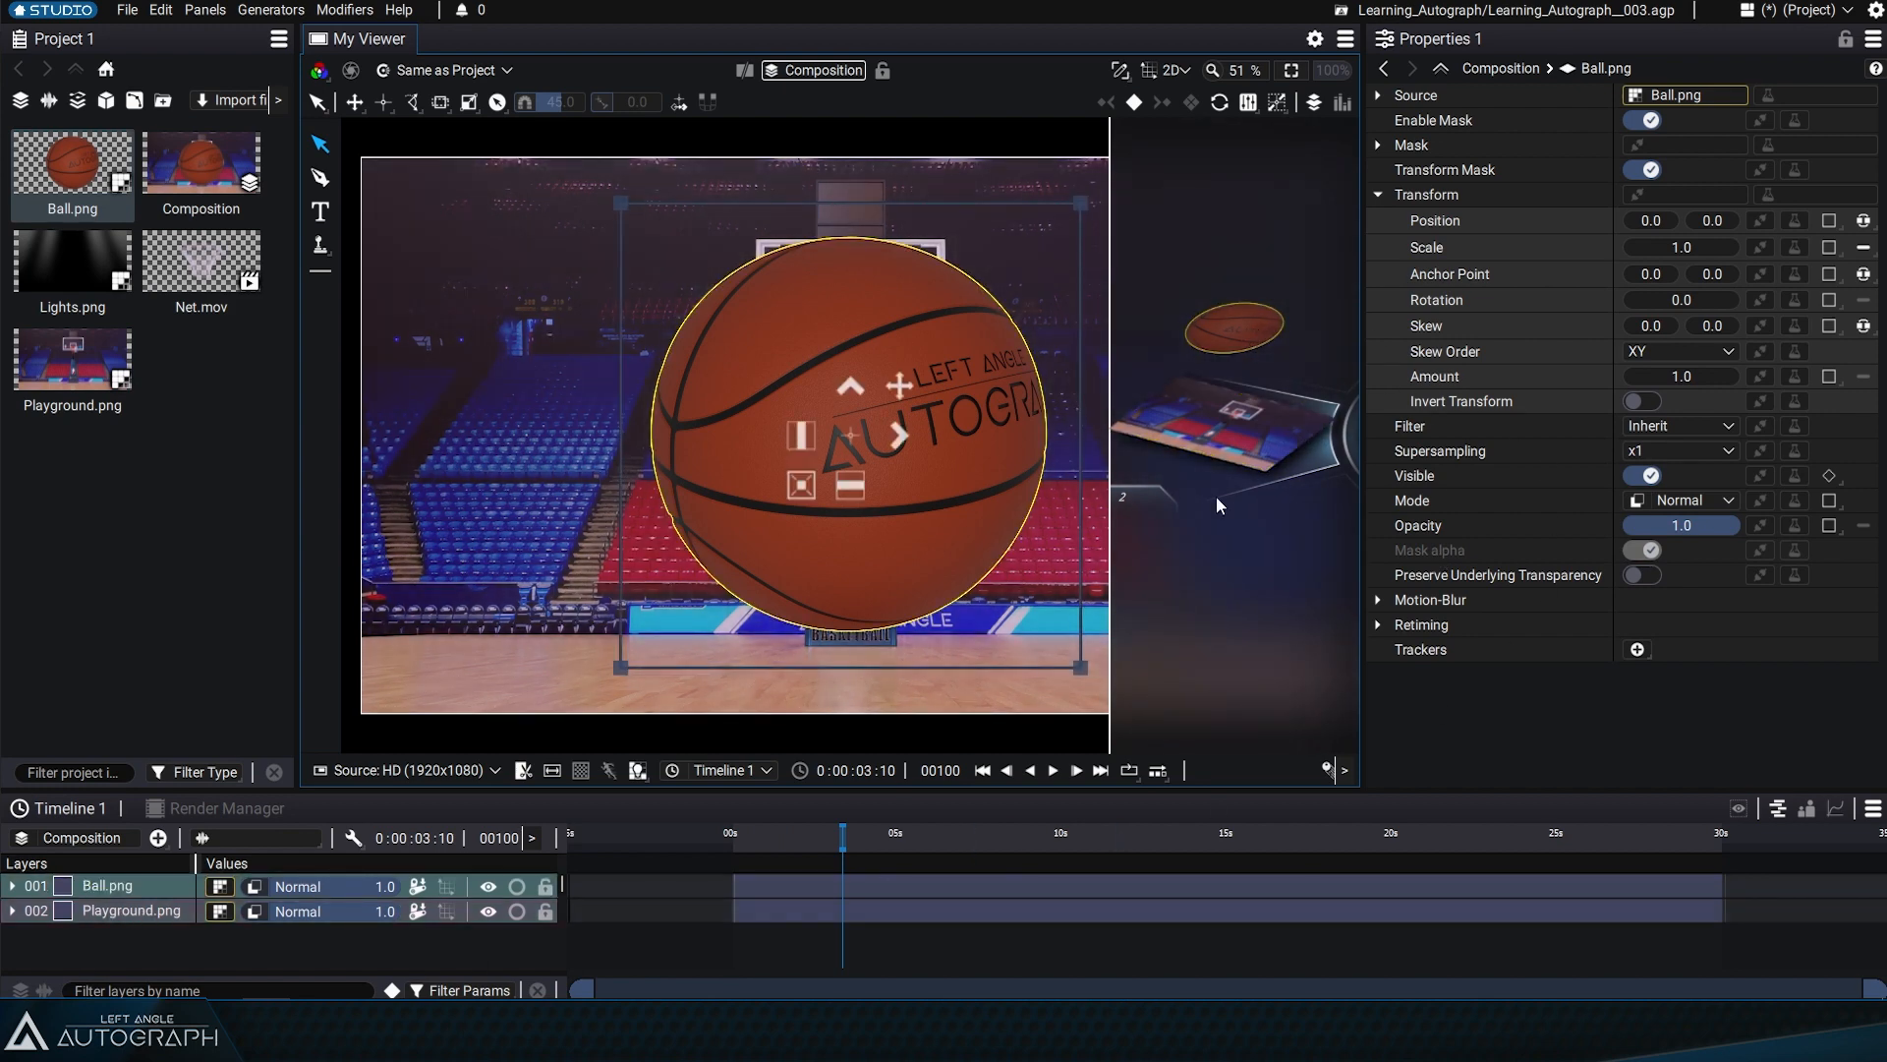
left_click(120, 888)
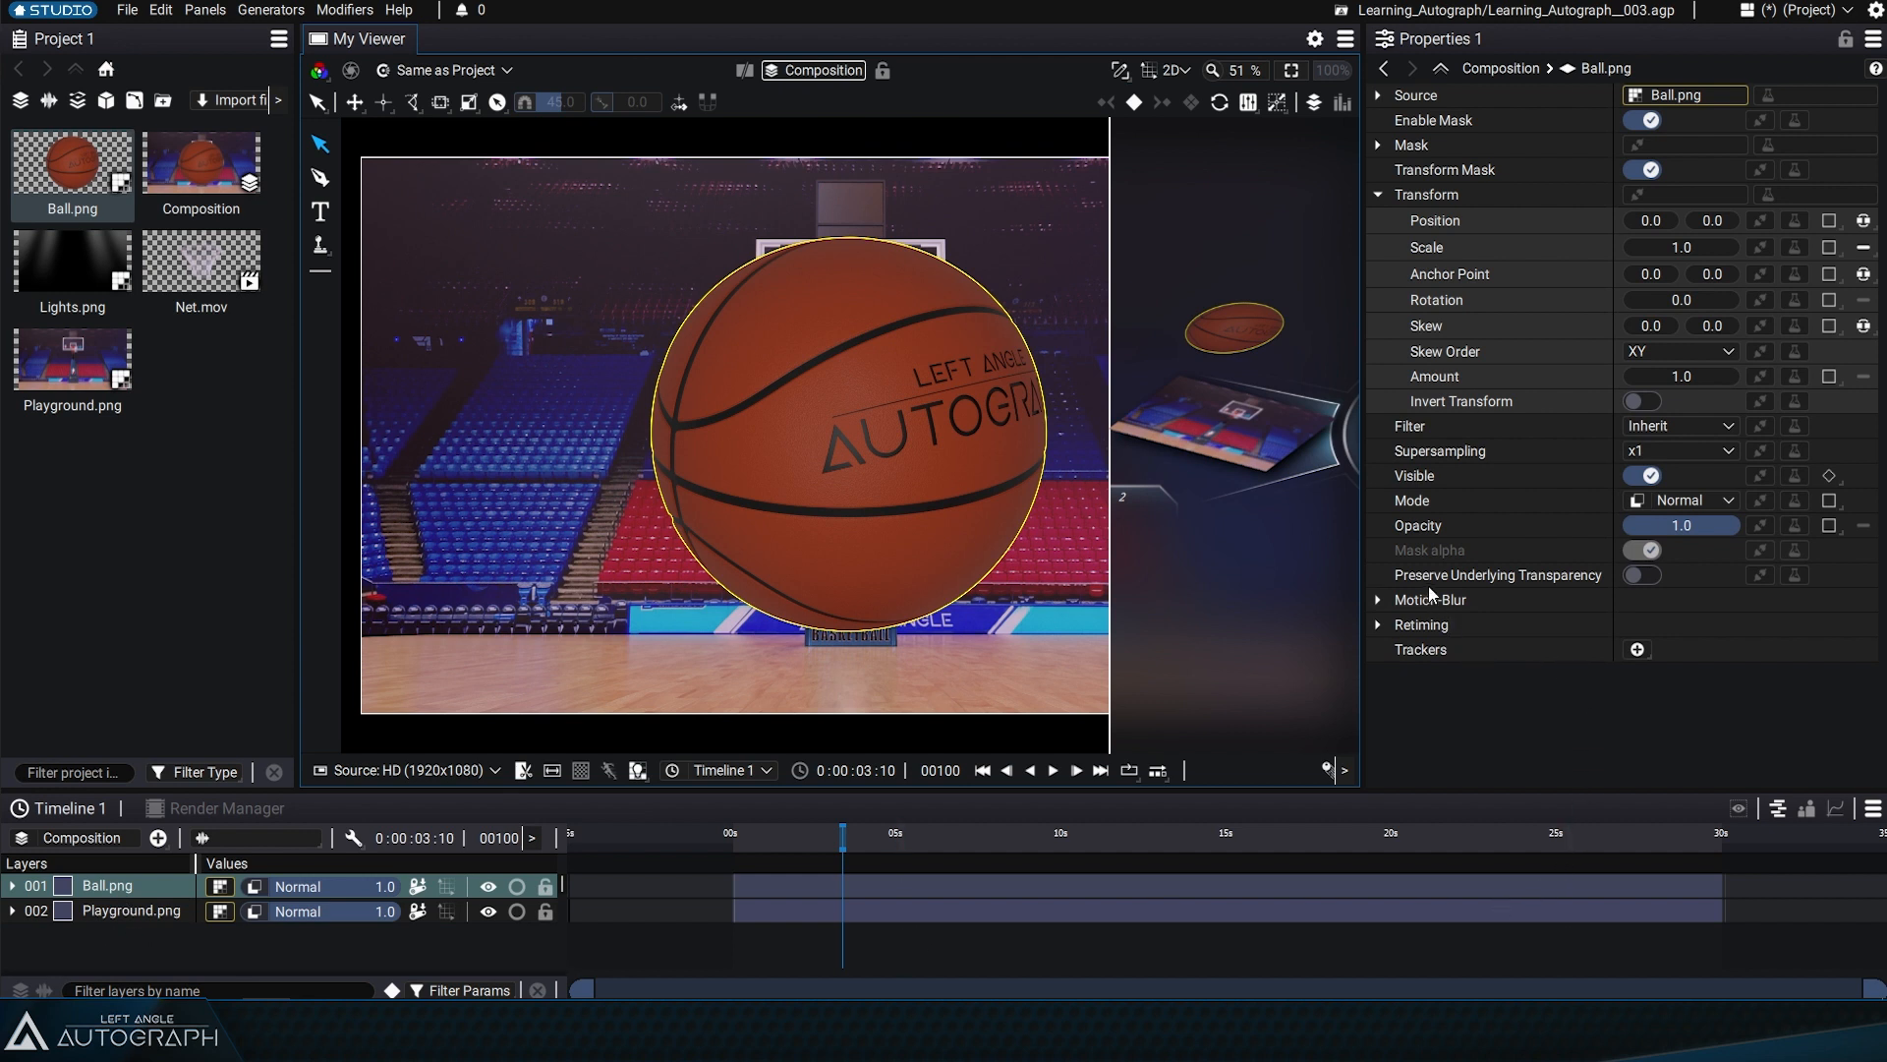
Place the Ball.png layer below Playground.png in the timeline and select the ball in the Visual Stack
left_click_drag(114, 889, 118, 924)
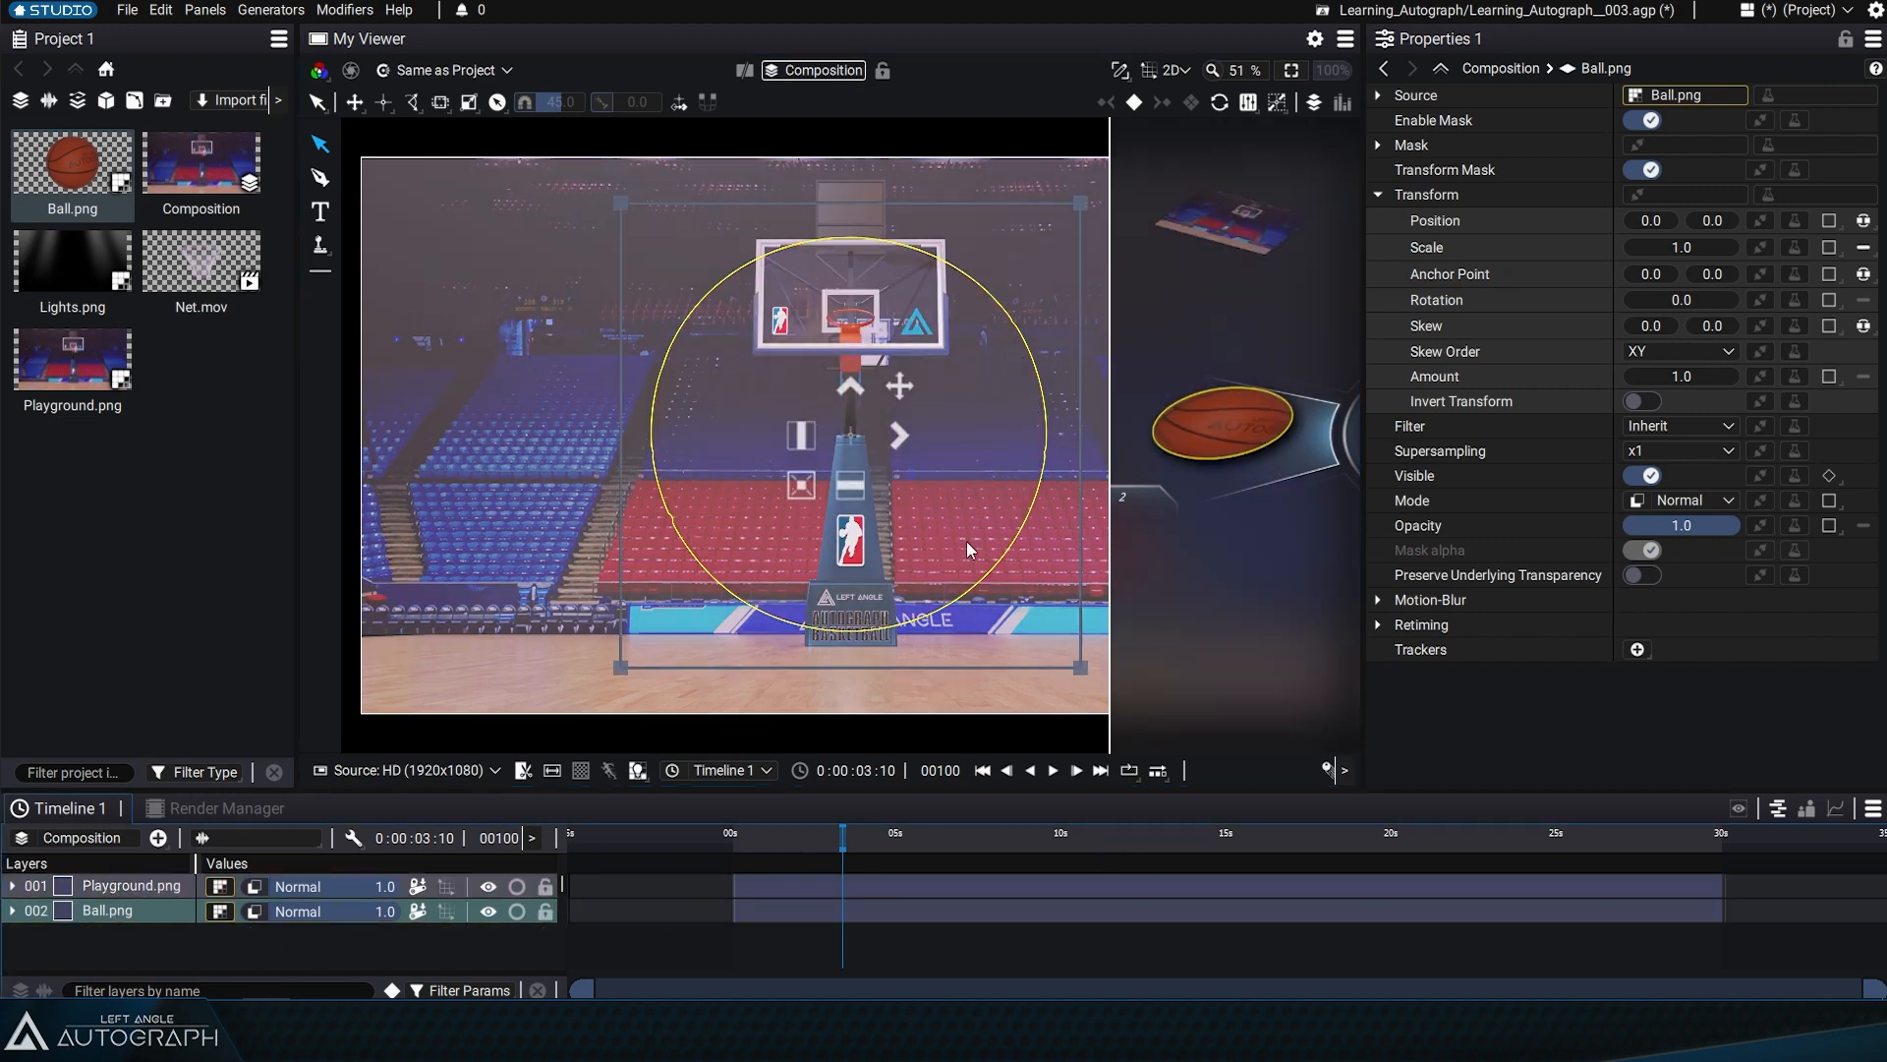
left_click(472, 943)
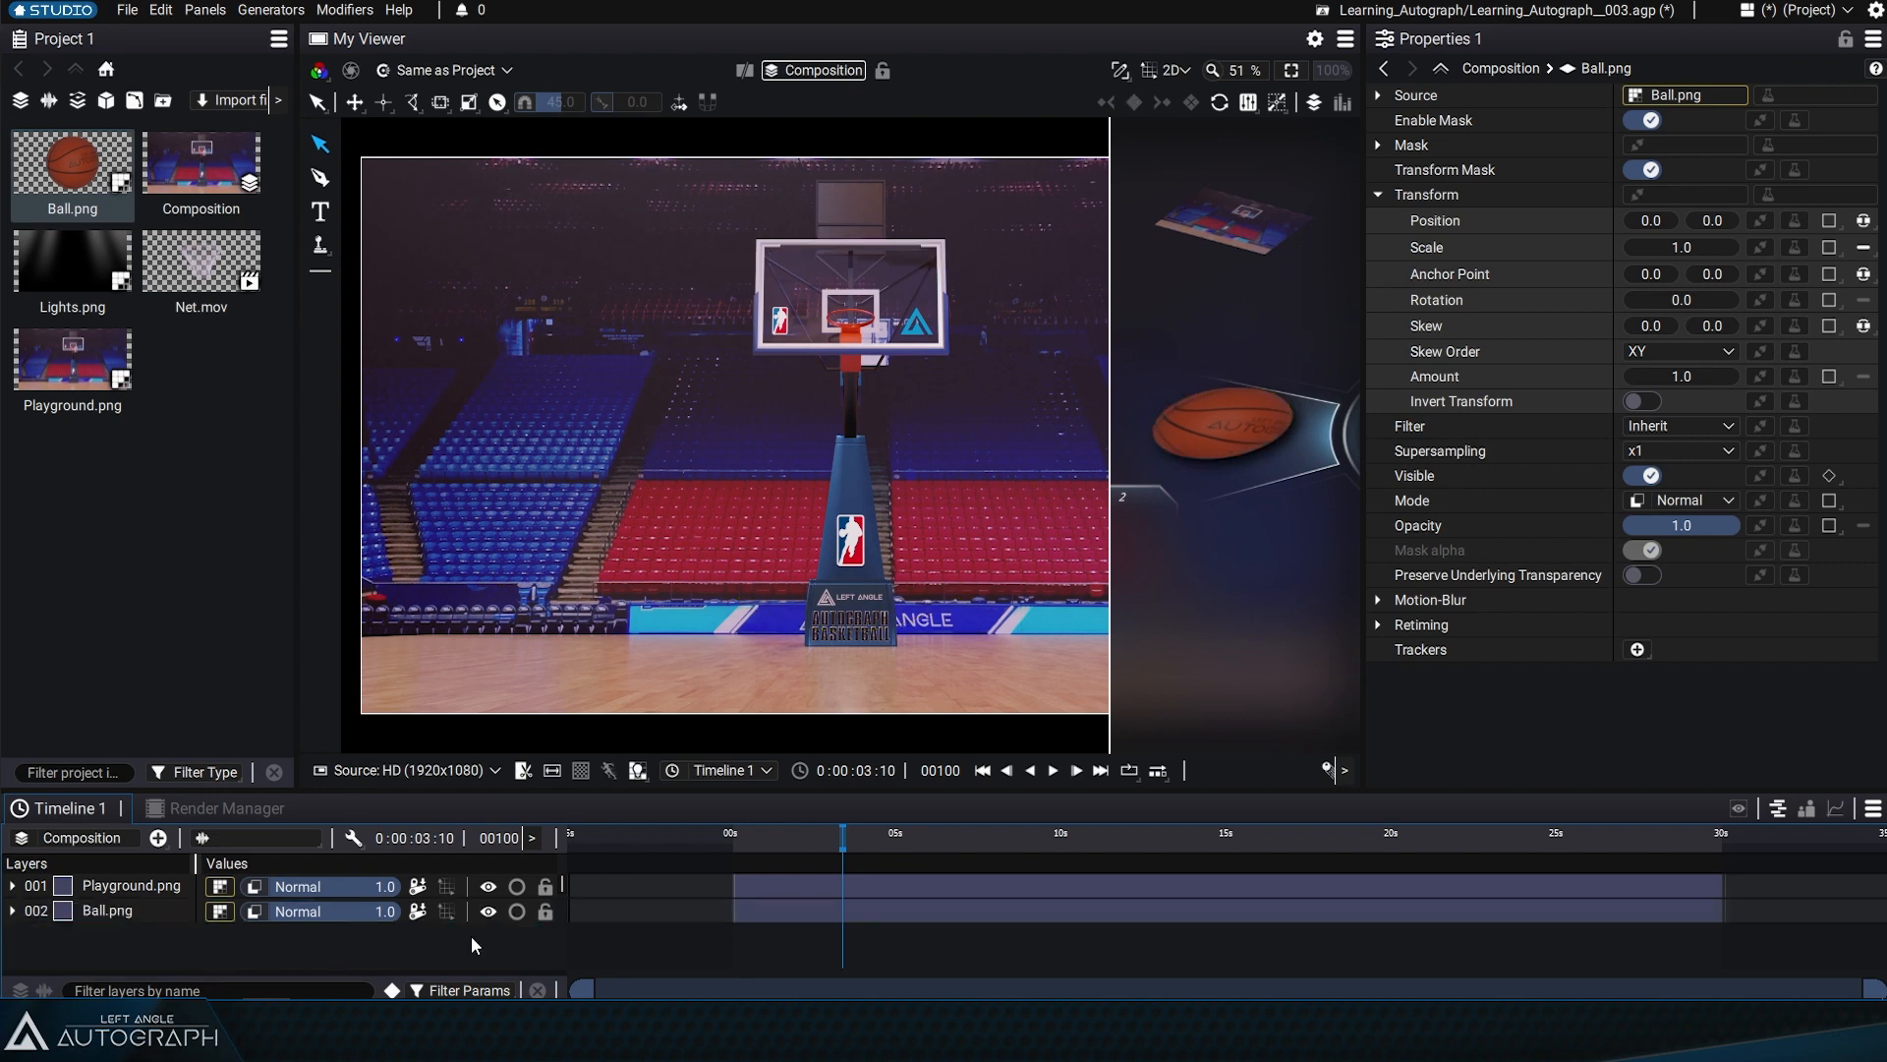
left_click(1251, 302)
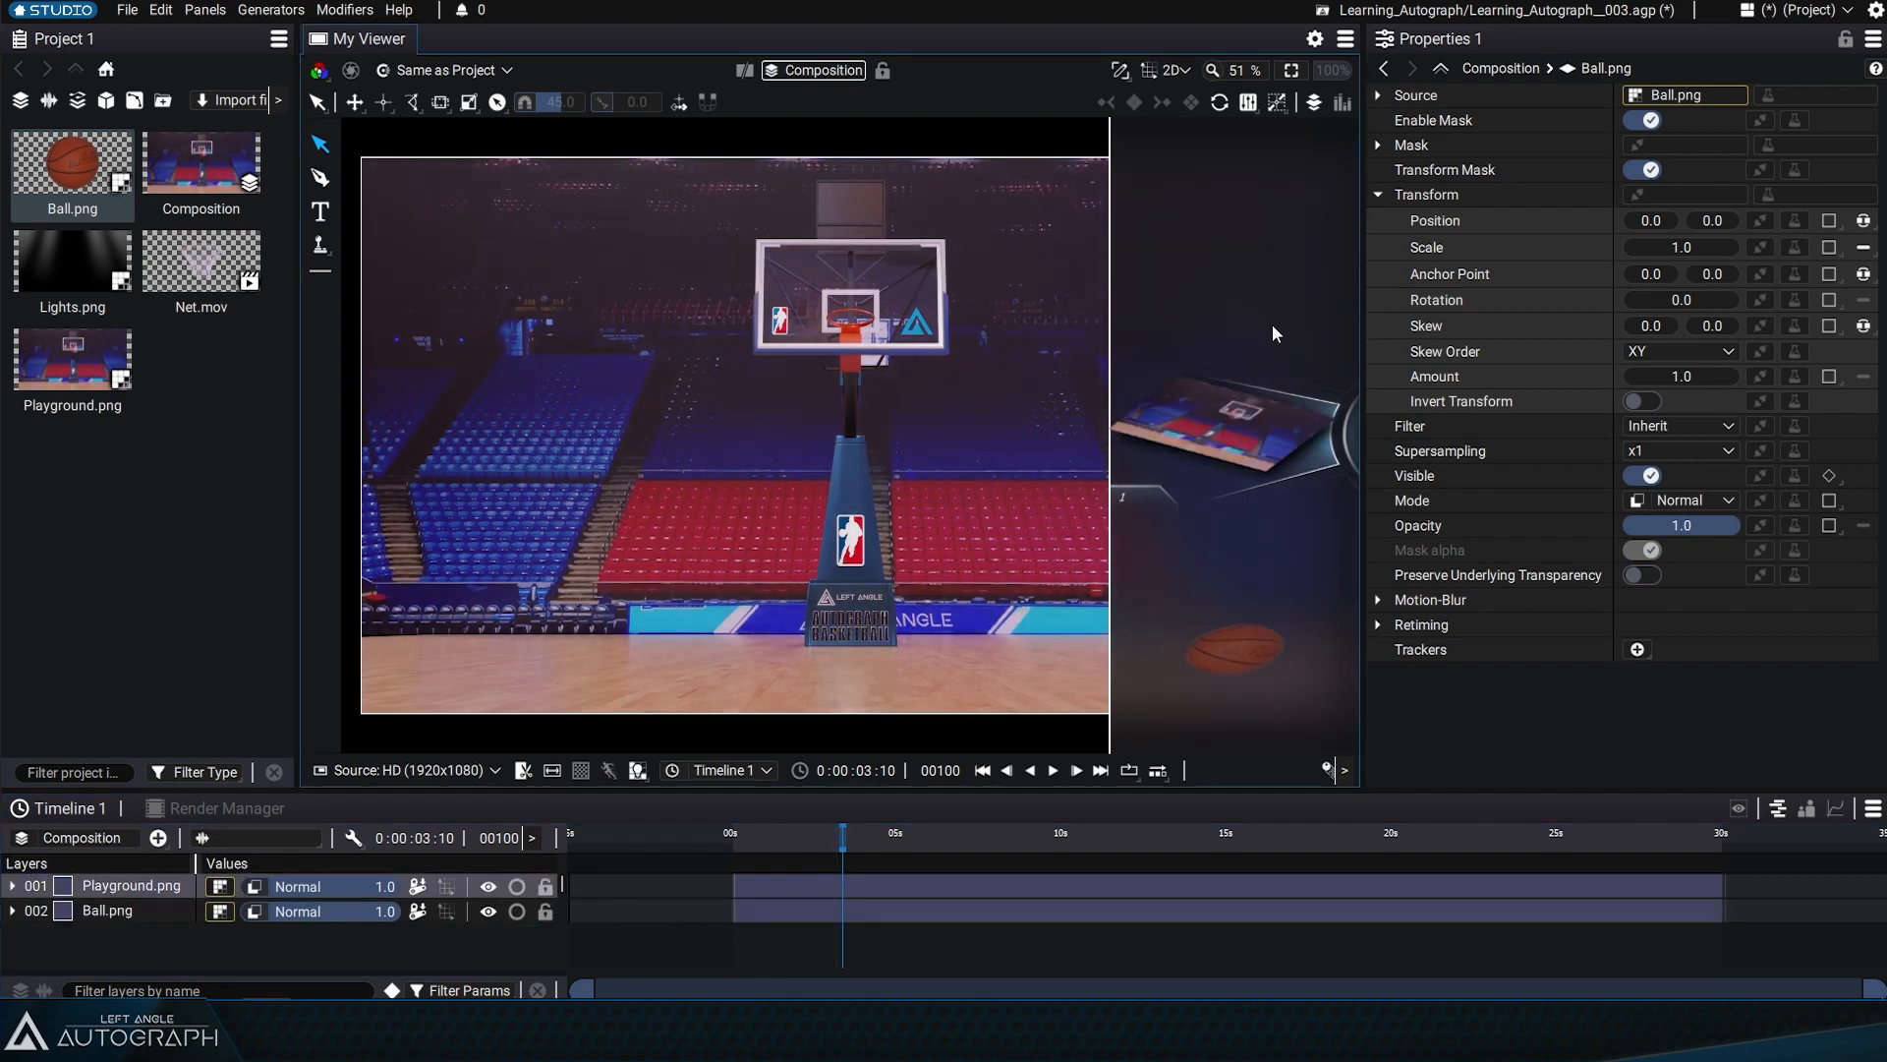
left_click(1218, 427)
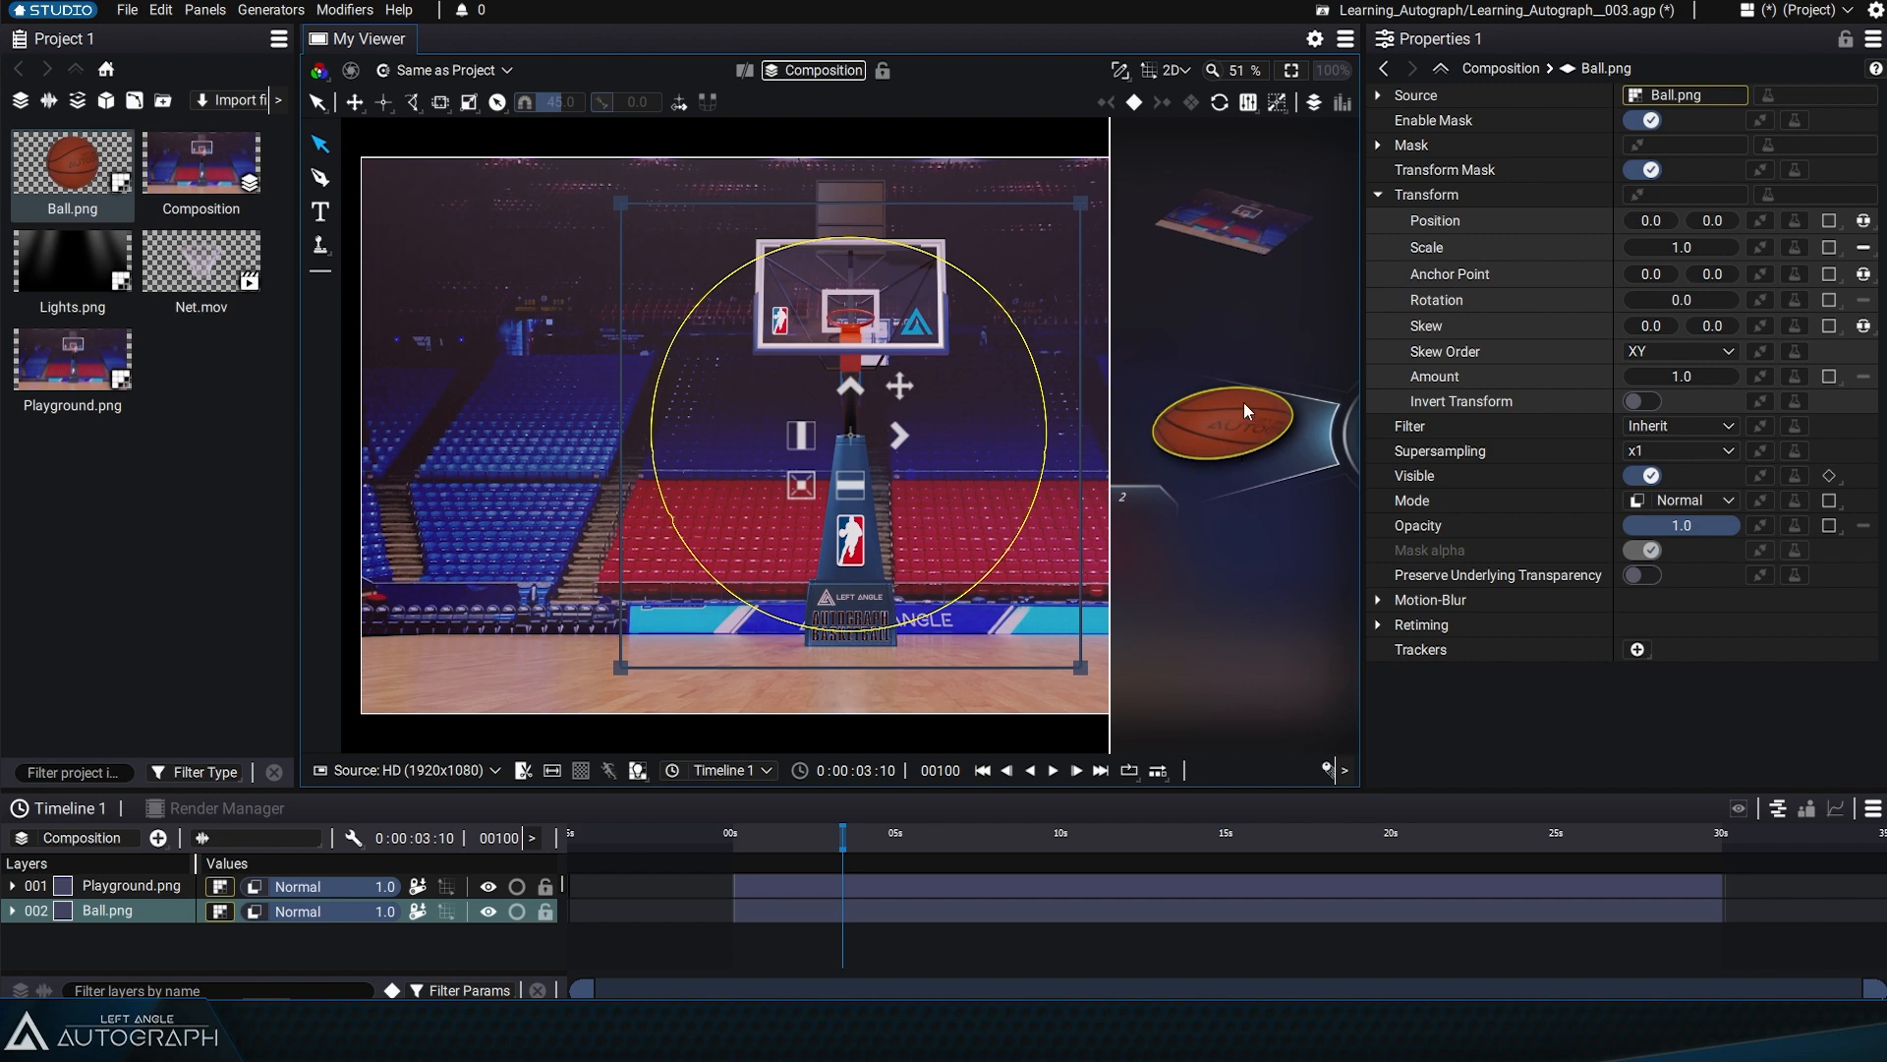
Place the Playground.png layer below Ball.png in the timeline and select the ball in the Visual Stack
left_click(120, 892)
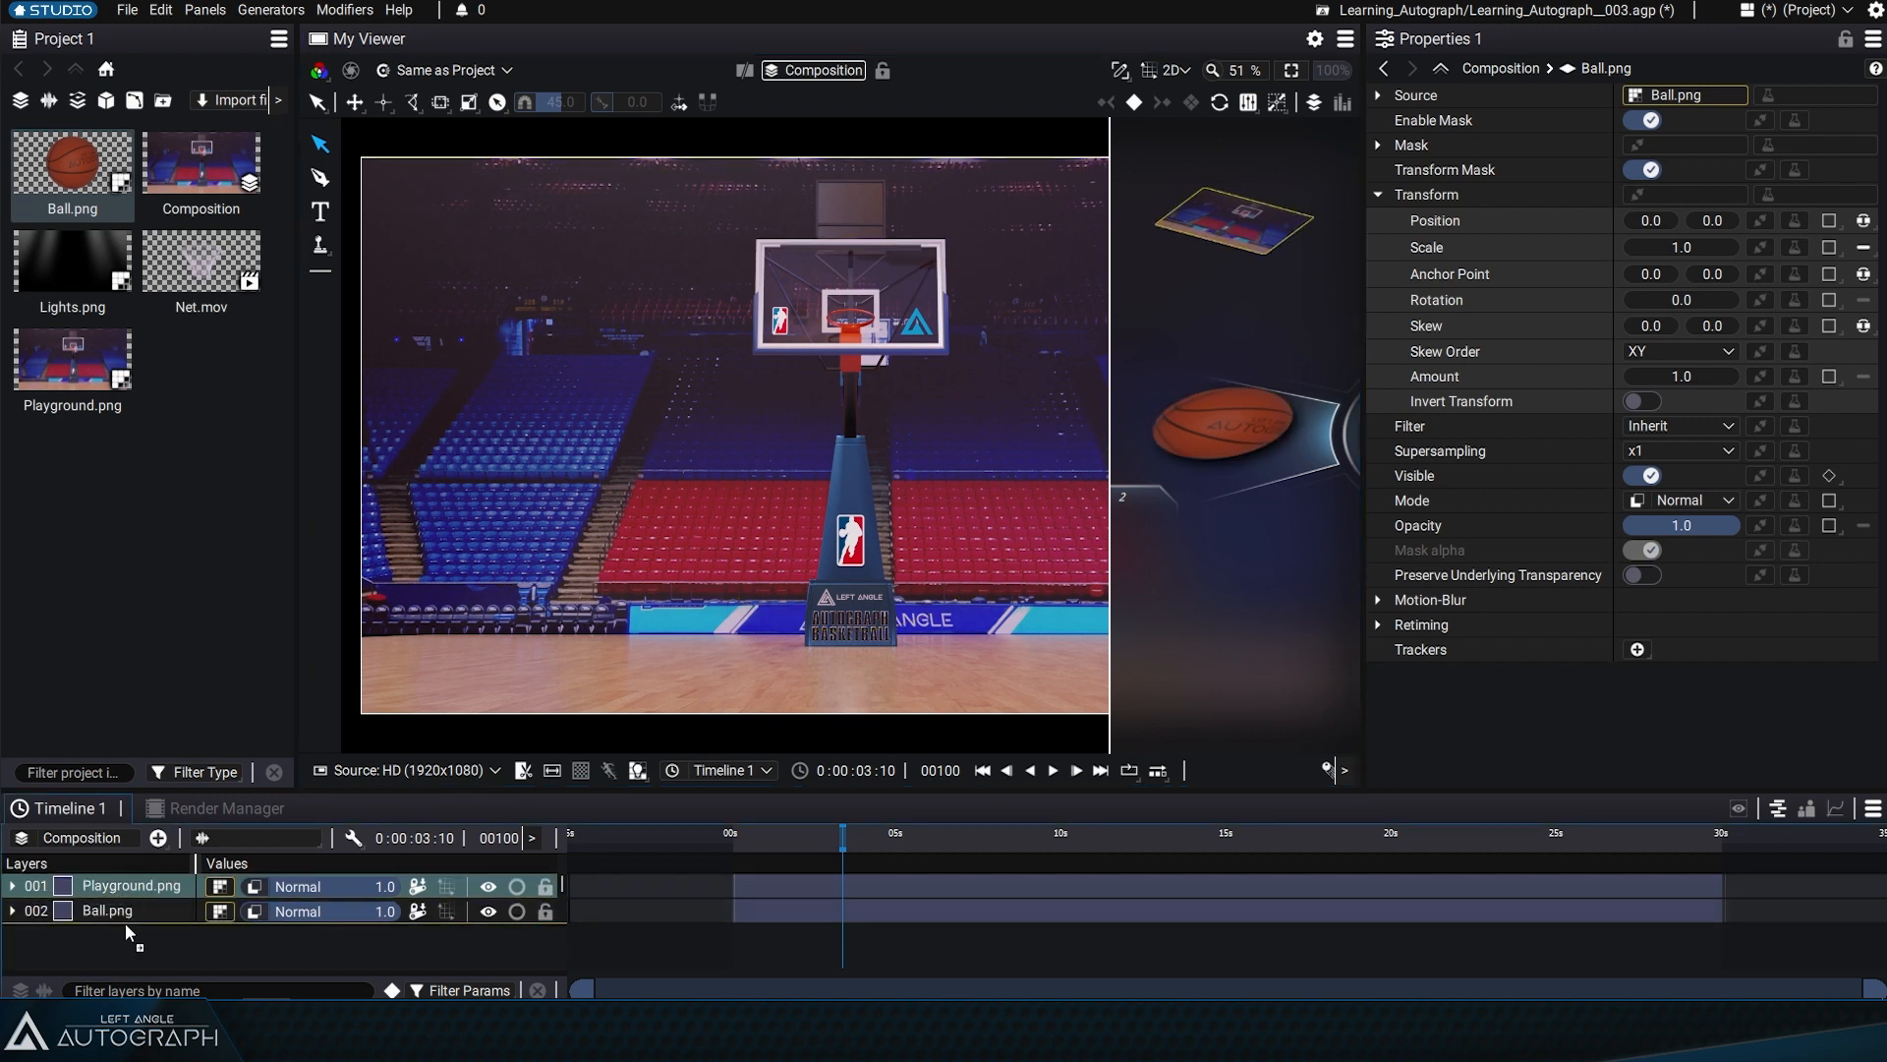
left_click_drag(126, 925, 126, 925)
left_click(127, 934)
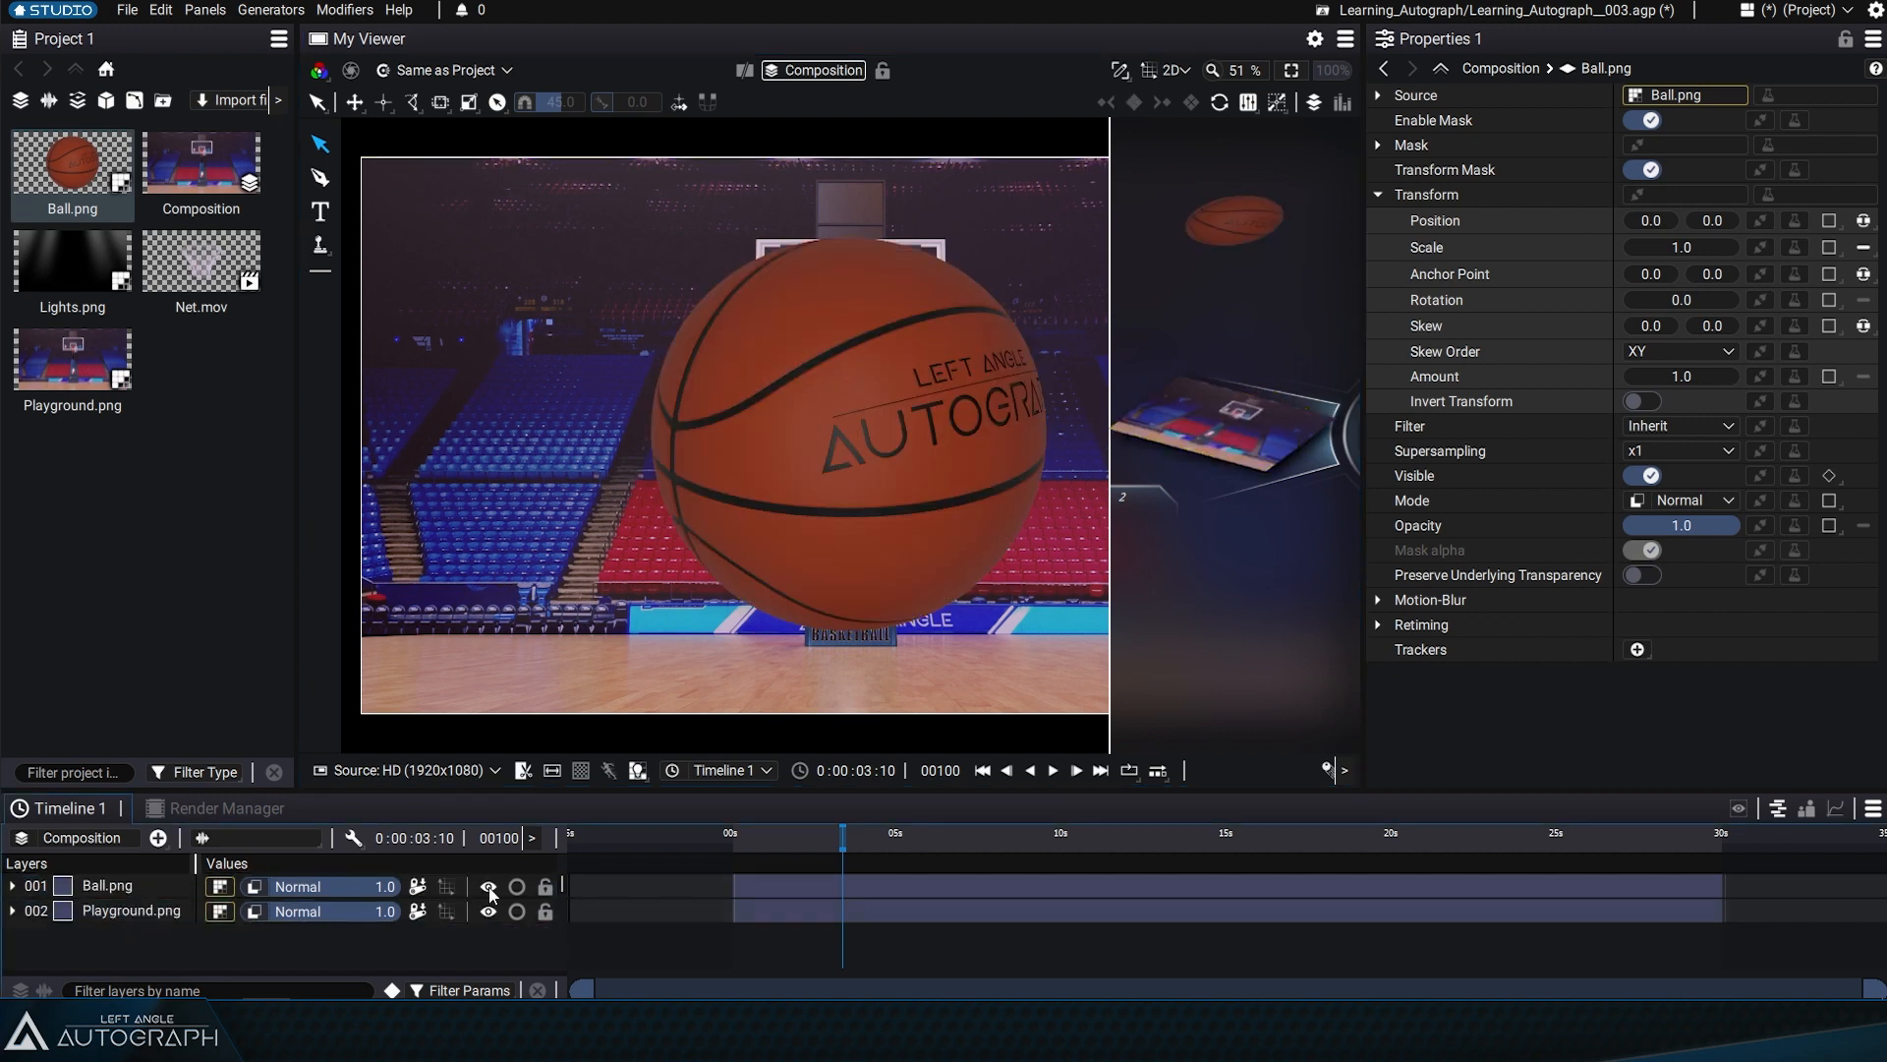
left_click(1230, 216)
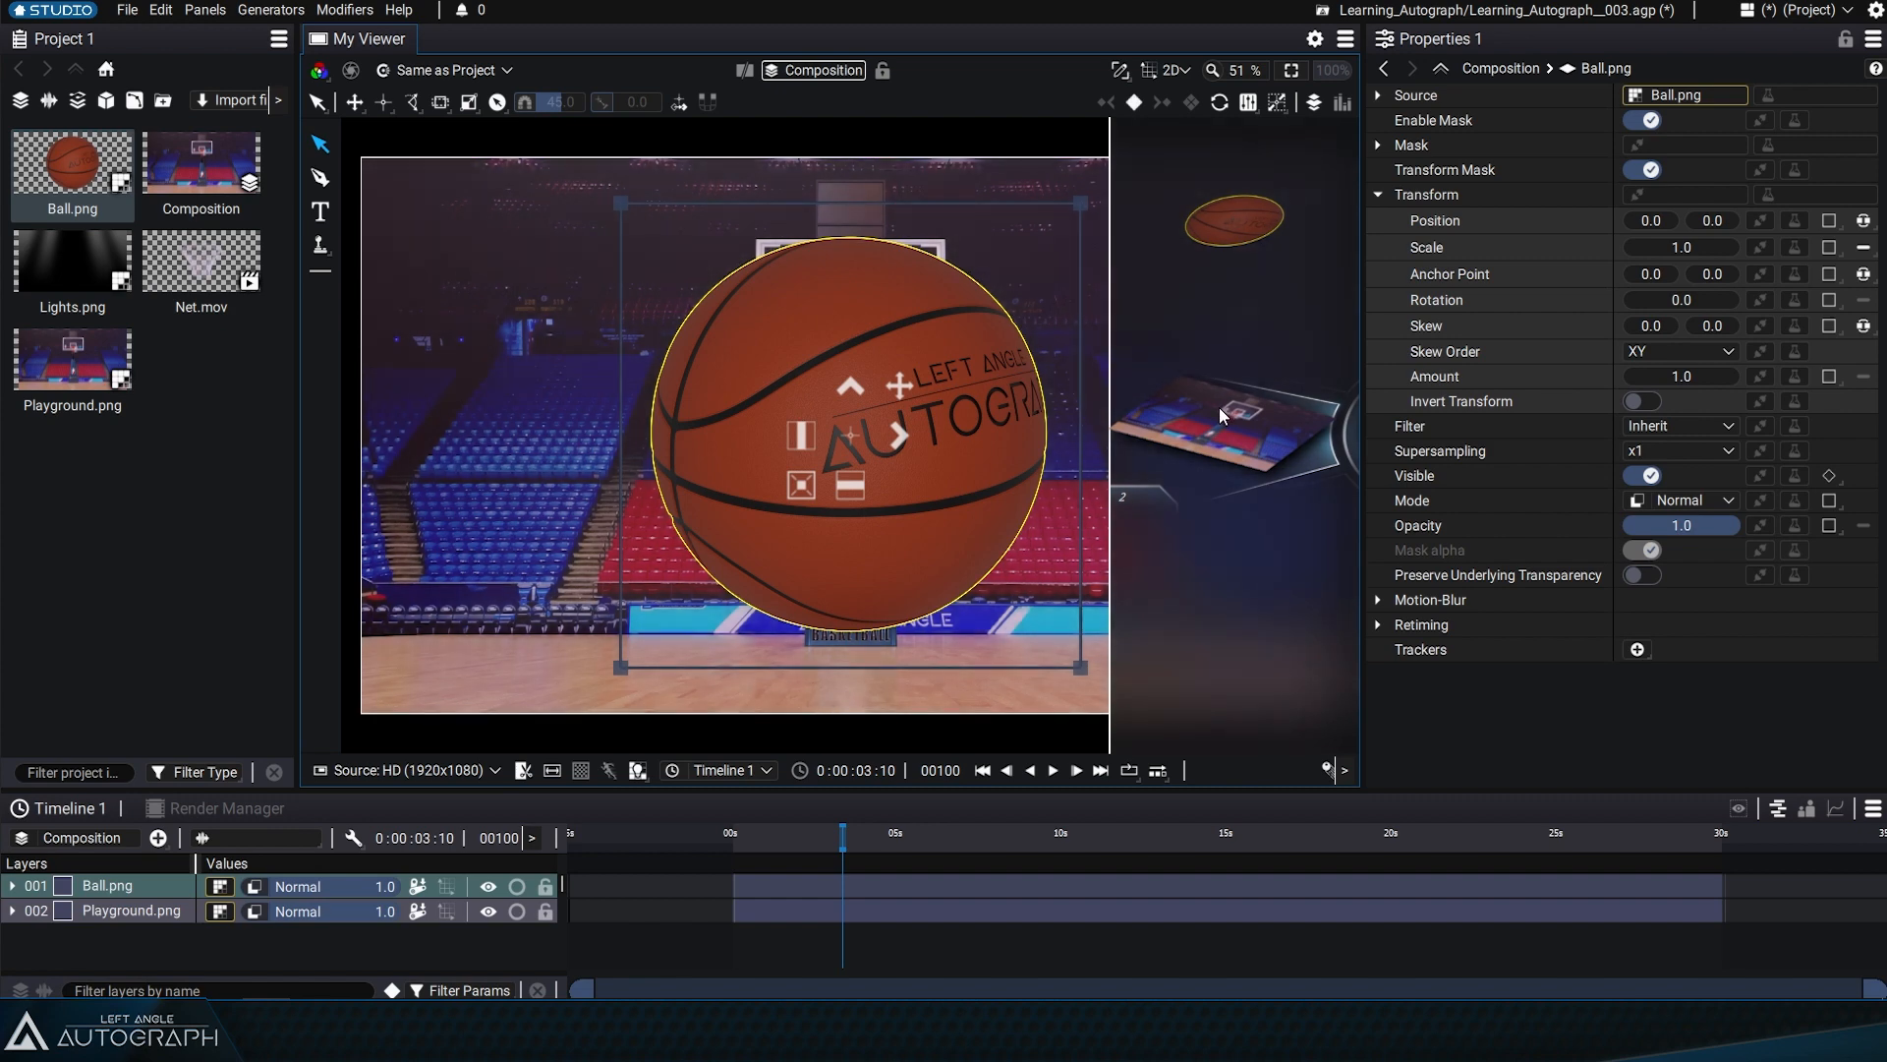
Select the Playground.png layer in the Visual Stack and maximize the viewer panel
left_click(1219, 407)
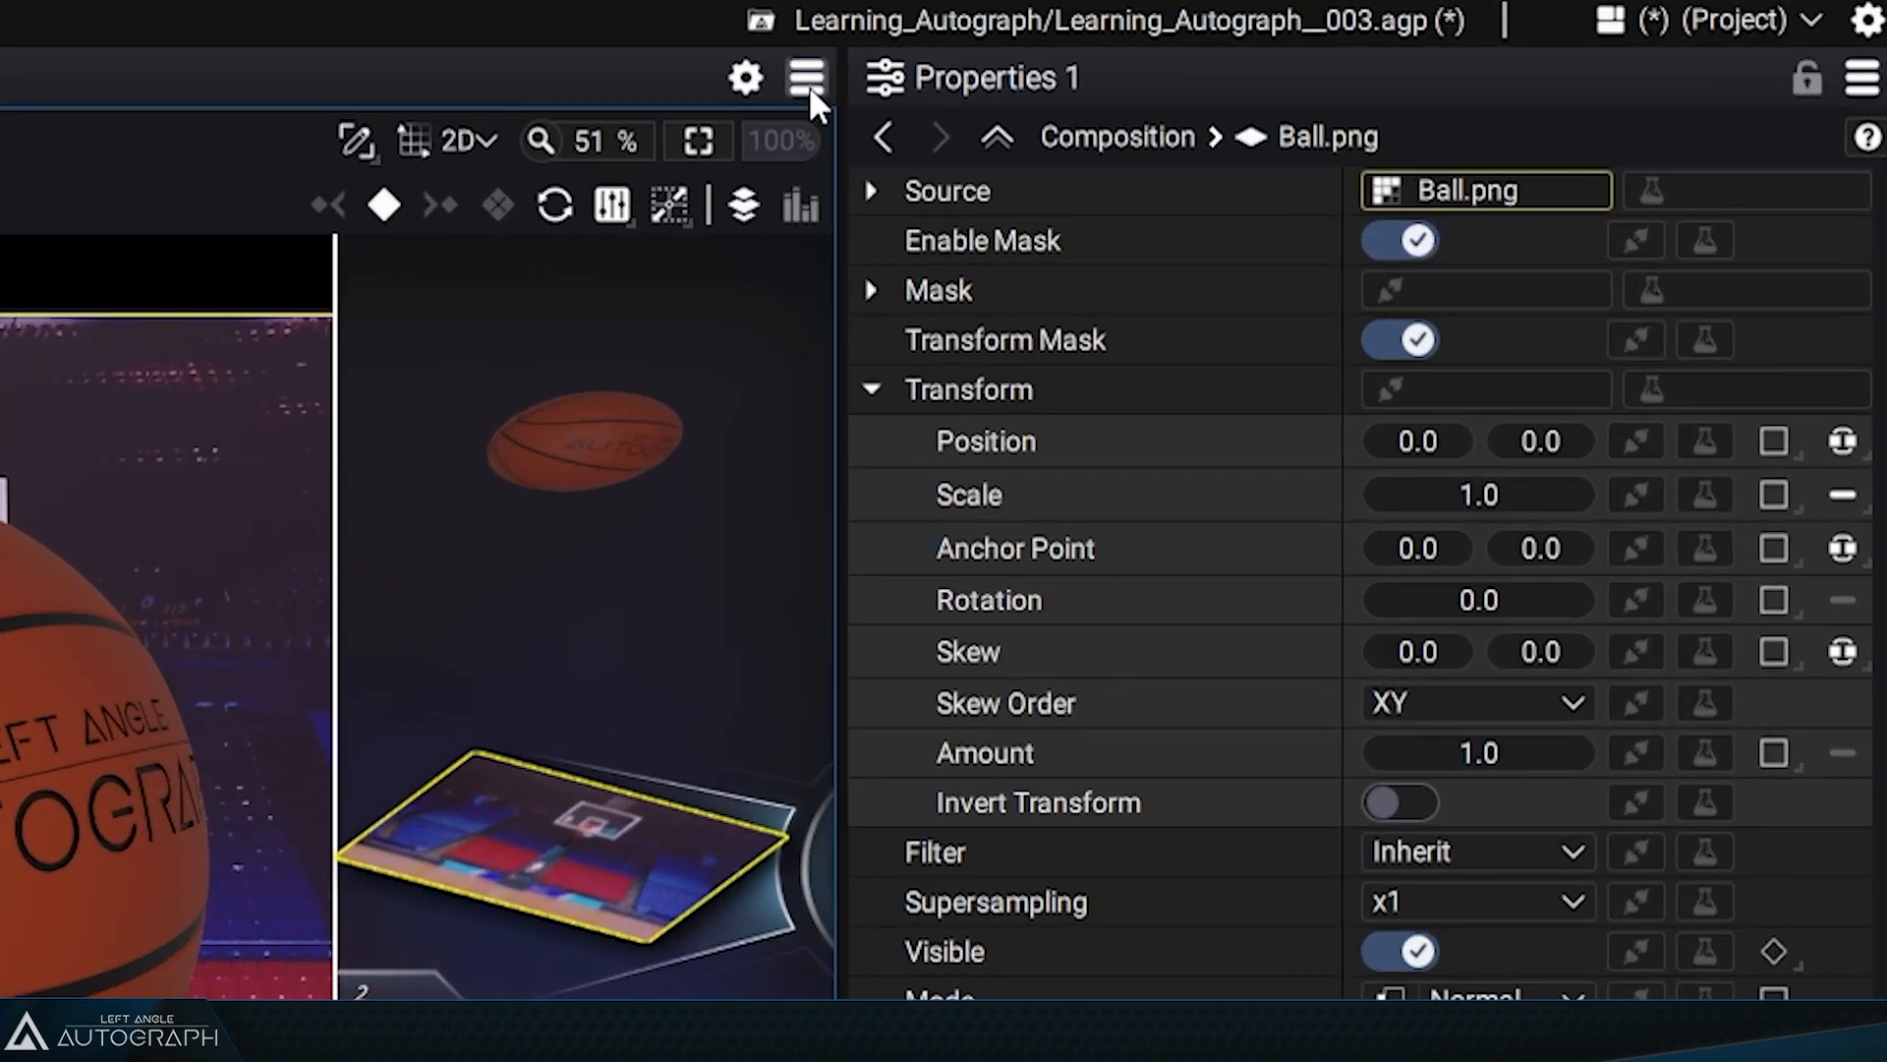
left_click(987, 67)
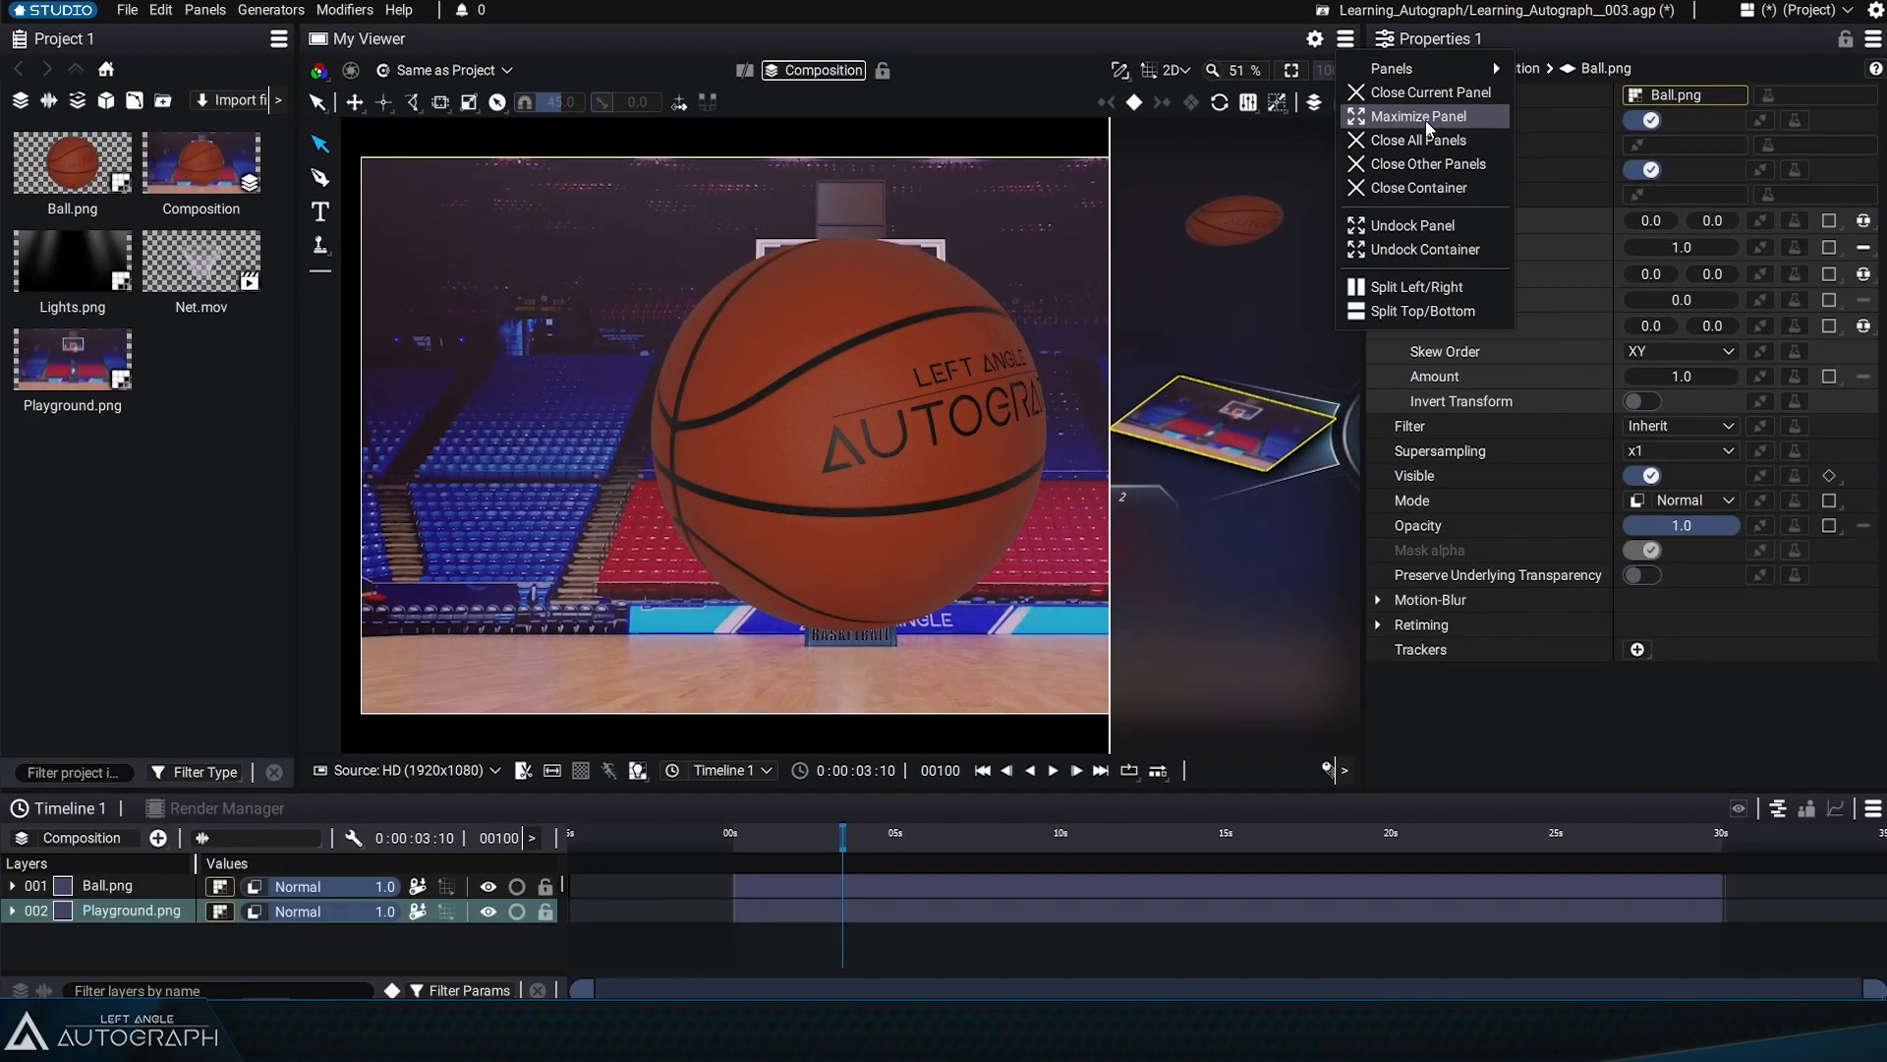
left_click(973, 254)
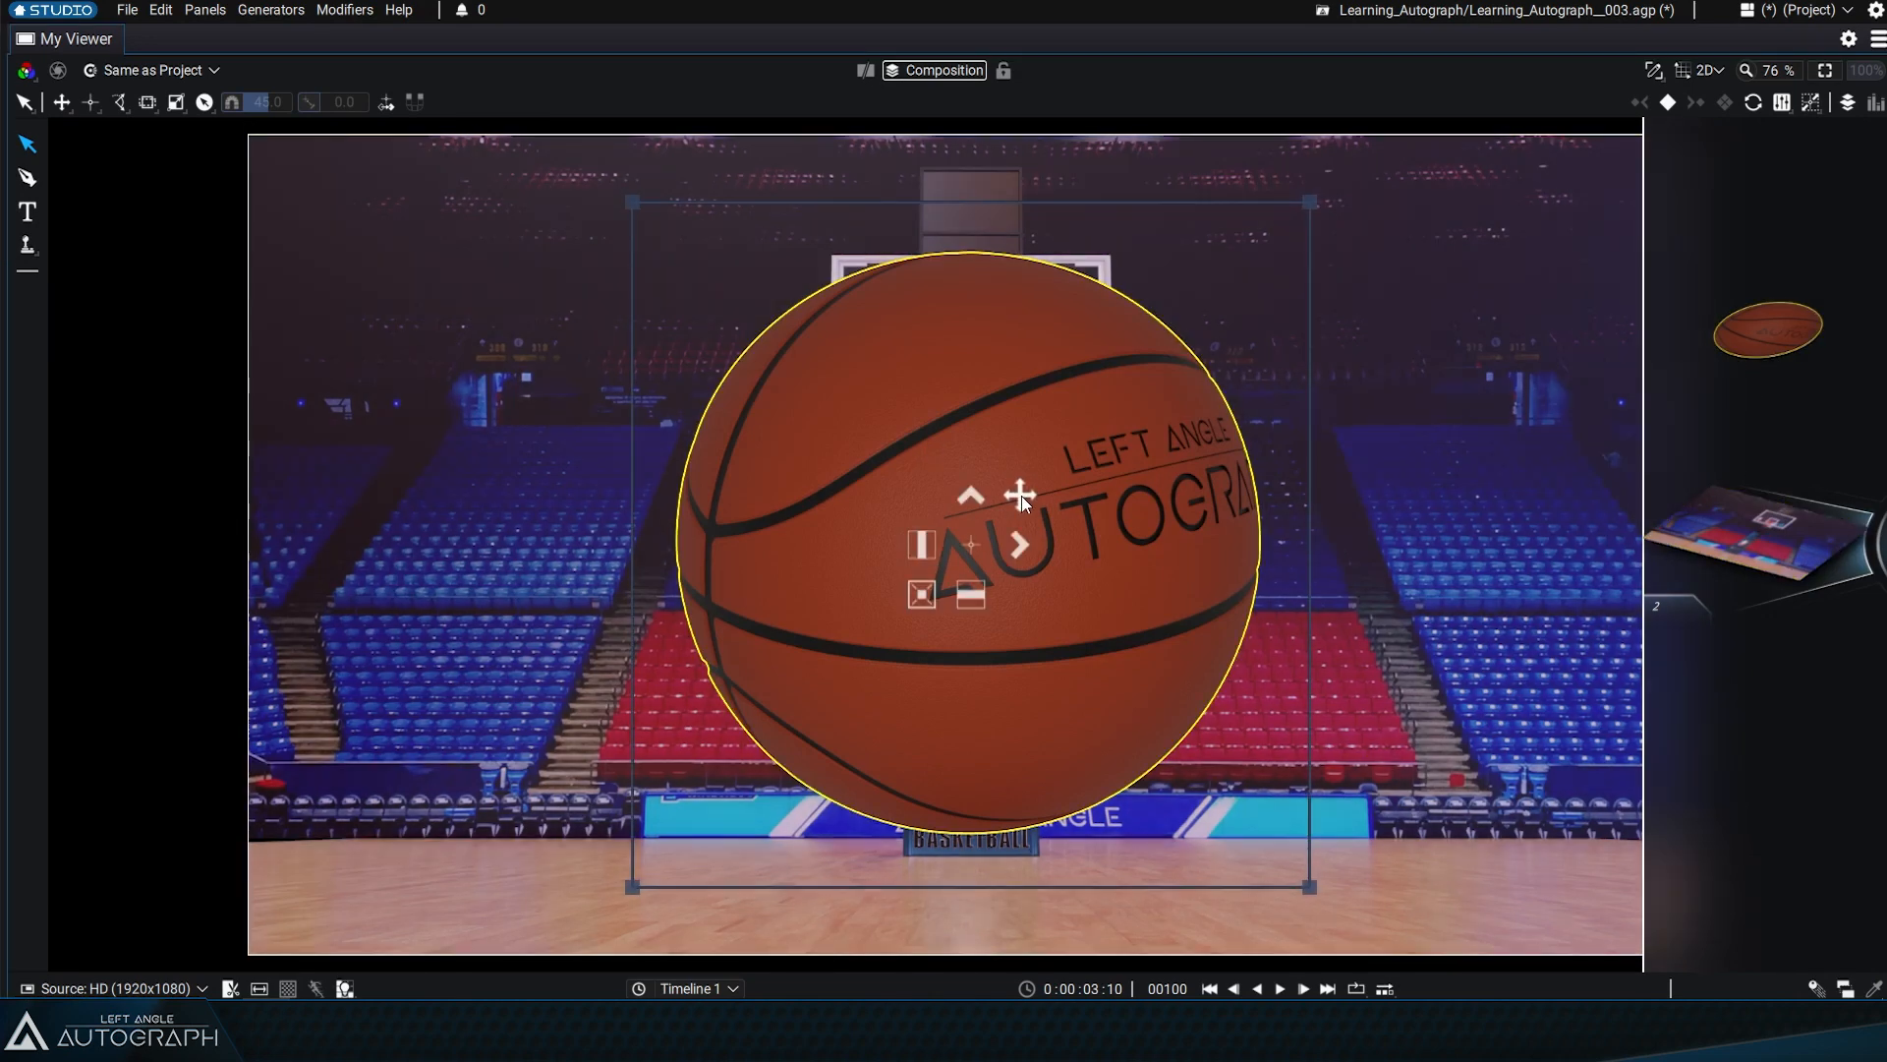
Shift the ball slightly up and to the left in the composition and undo that move
left_click_drag(1023, 495, 1006, 433)
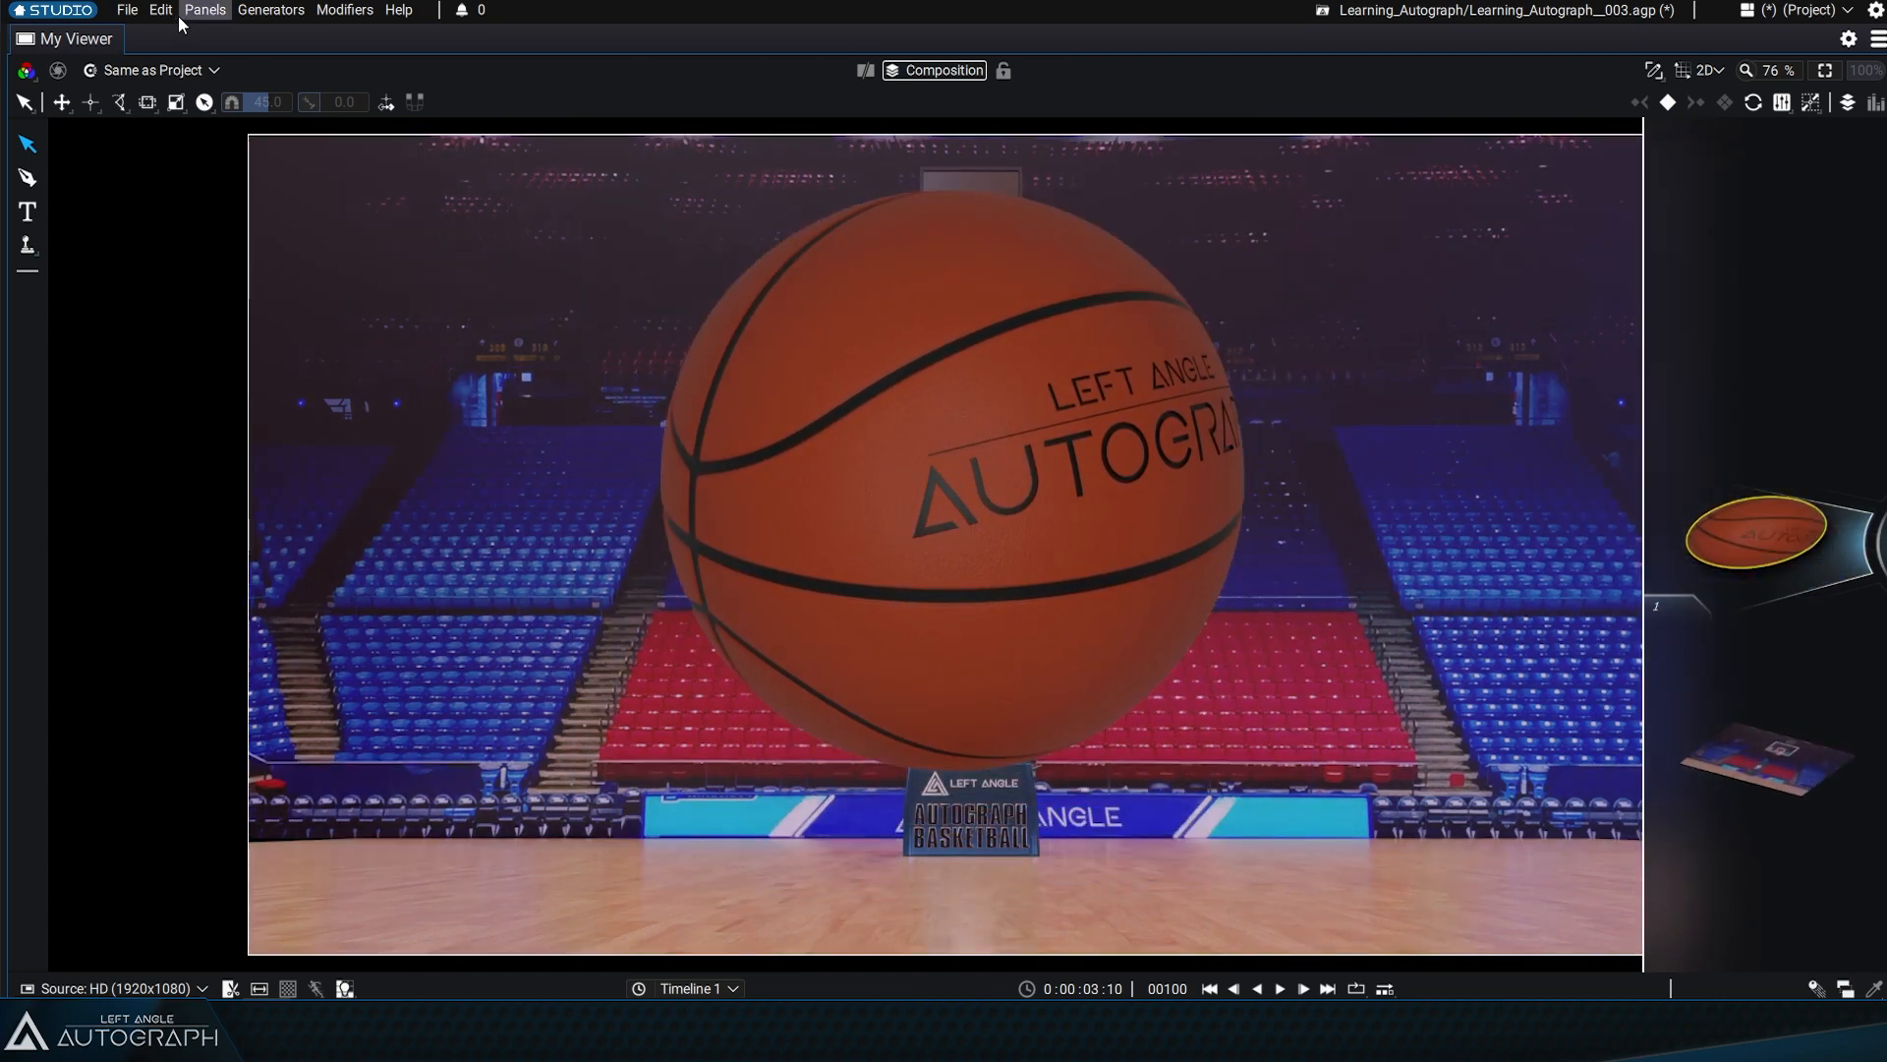
left_click(163, 12)
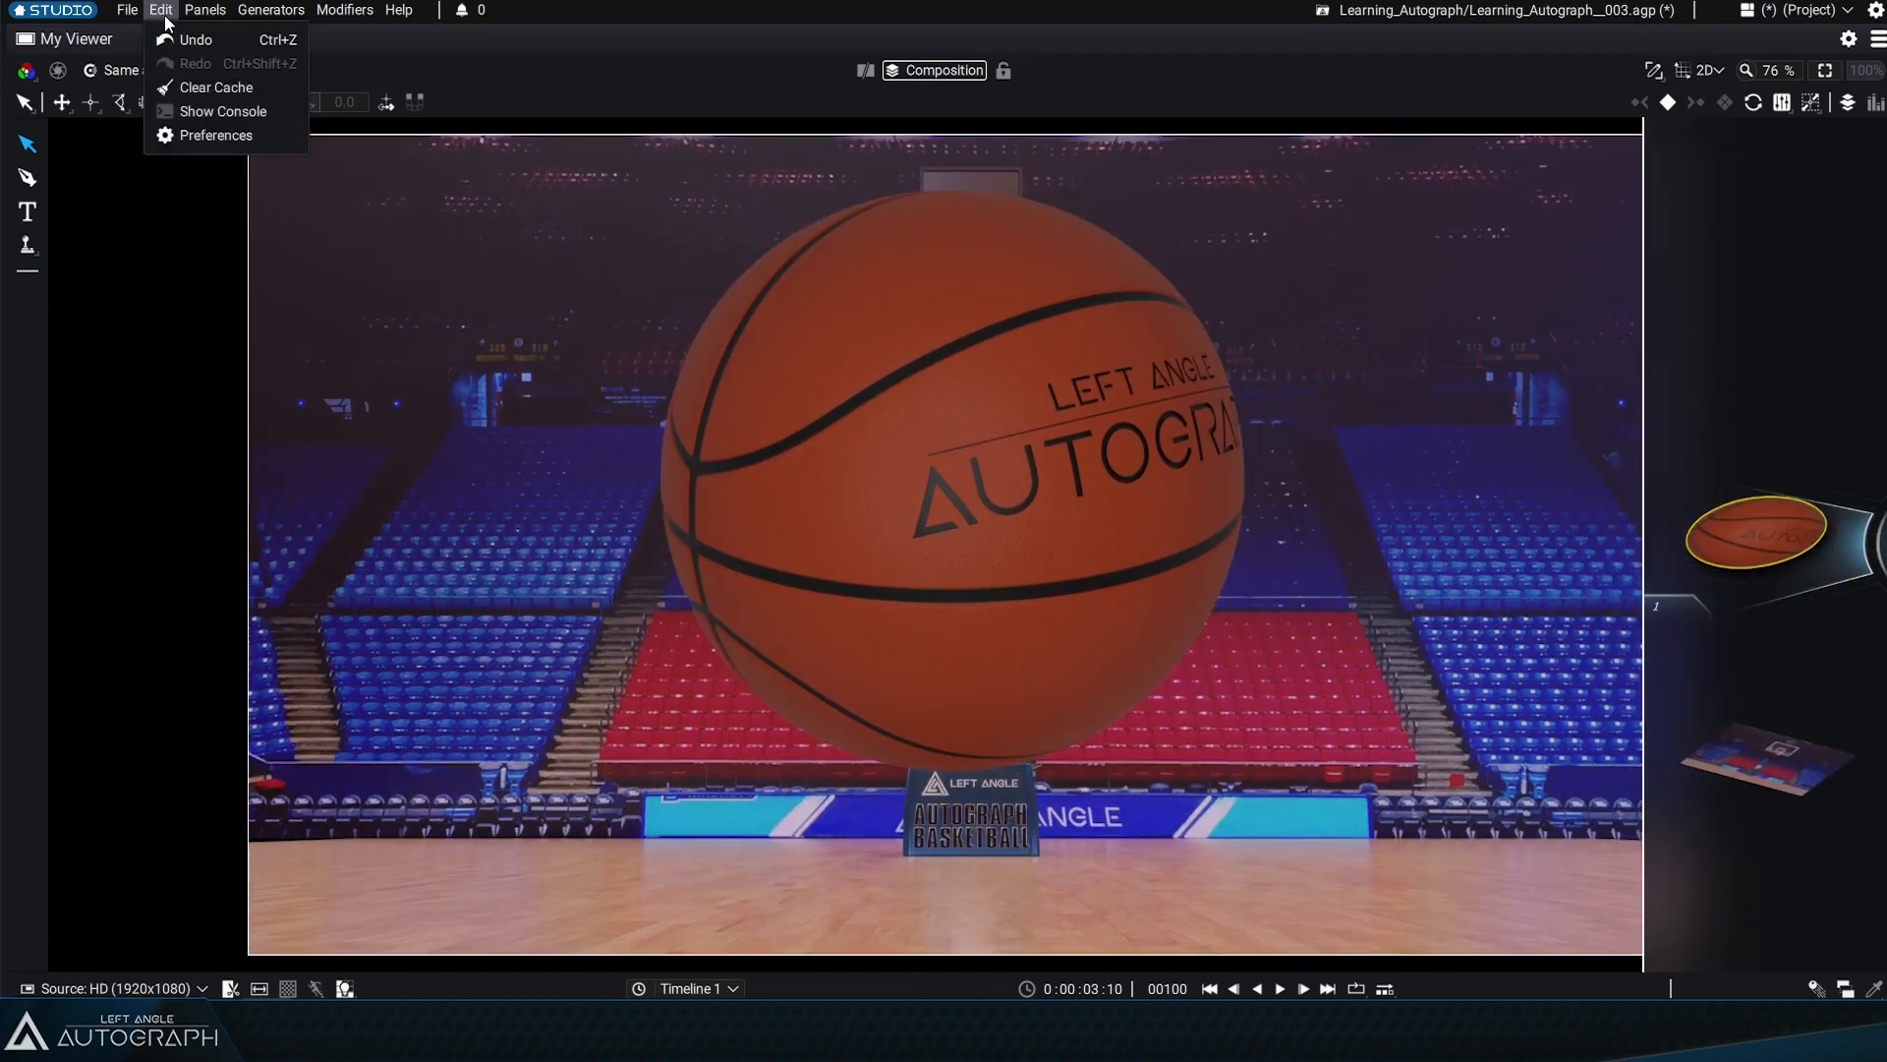
left_click(185, 38)
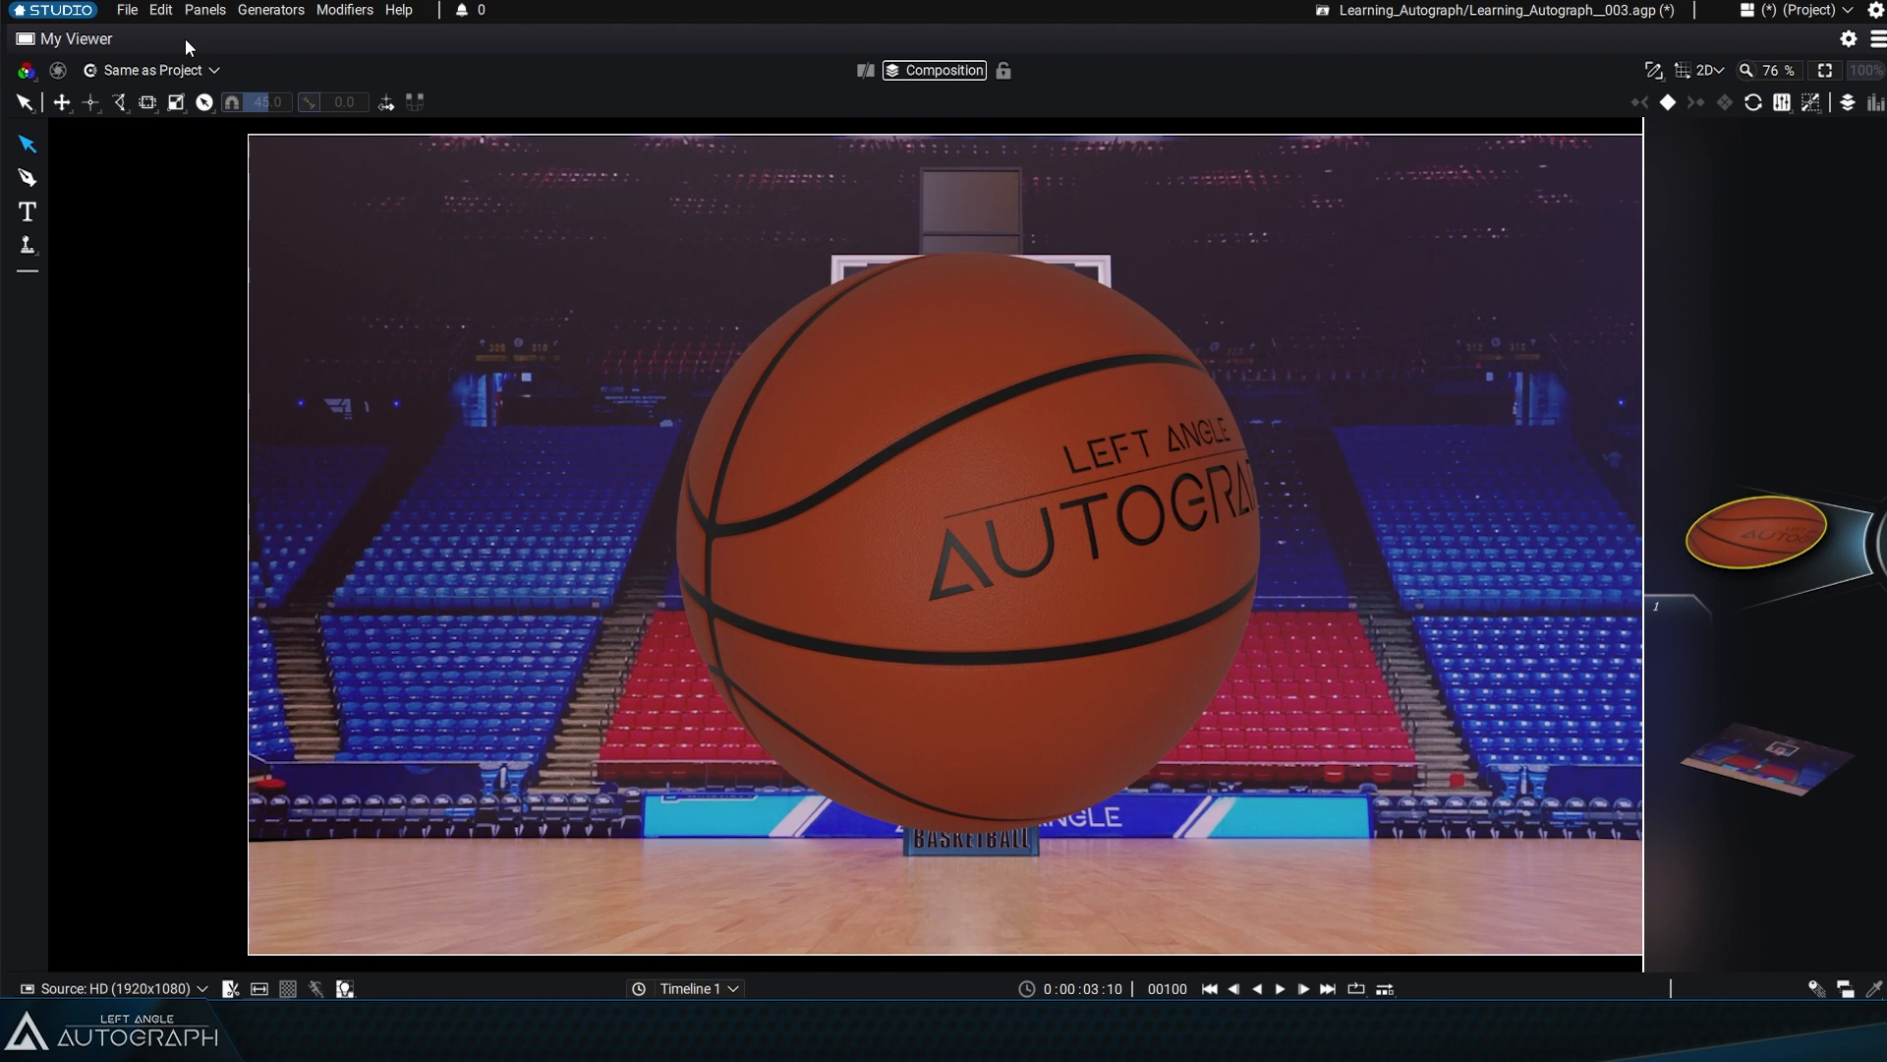
Restore the maximized viewer panel to the docked layout and toggle it to full size and back once more
left_click(1877, 44)
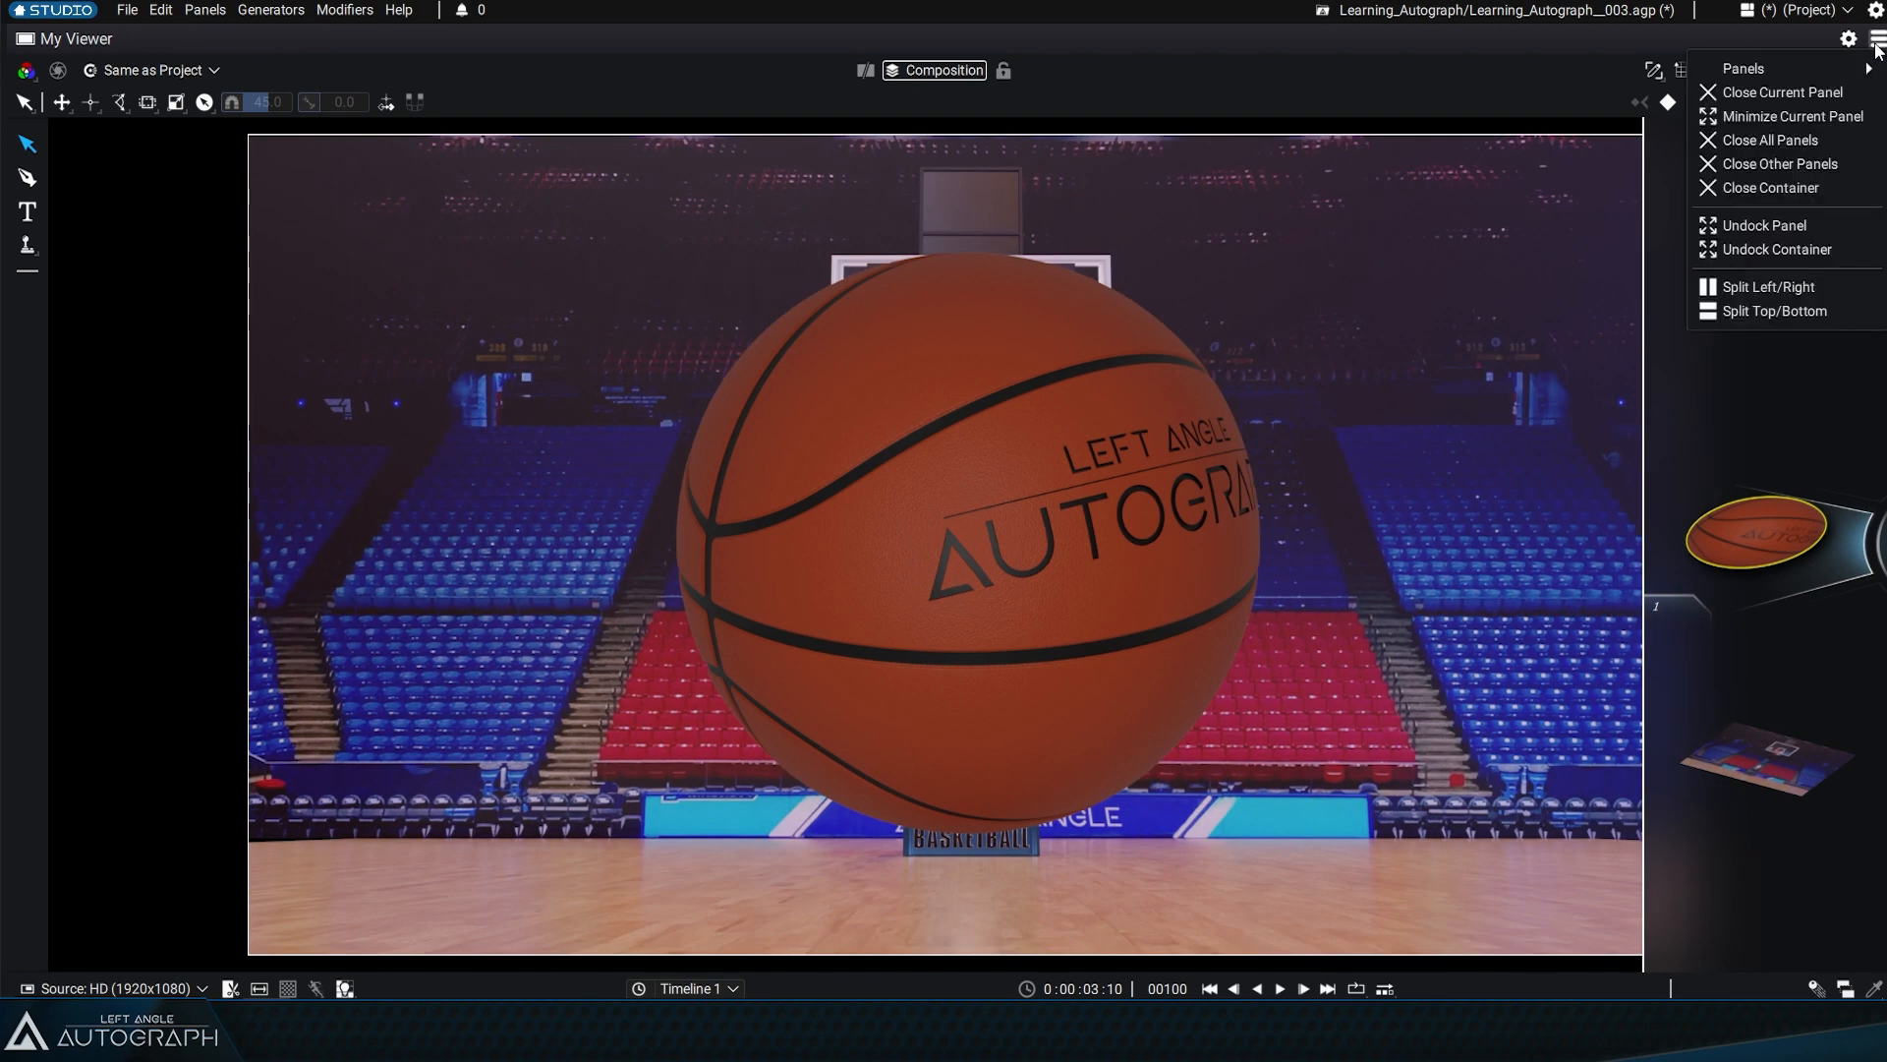
left_click(1777, 115)
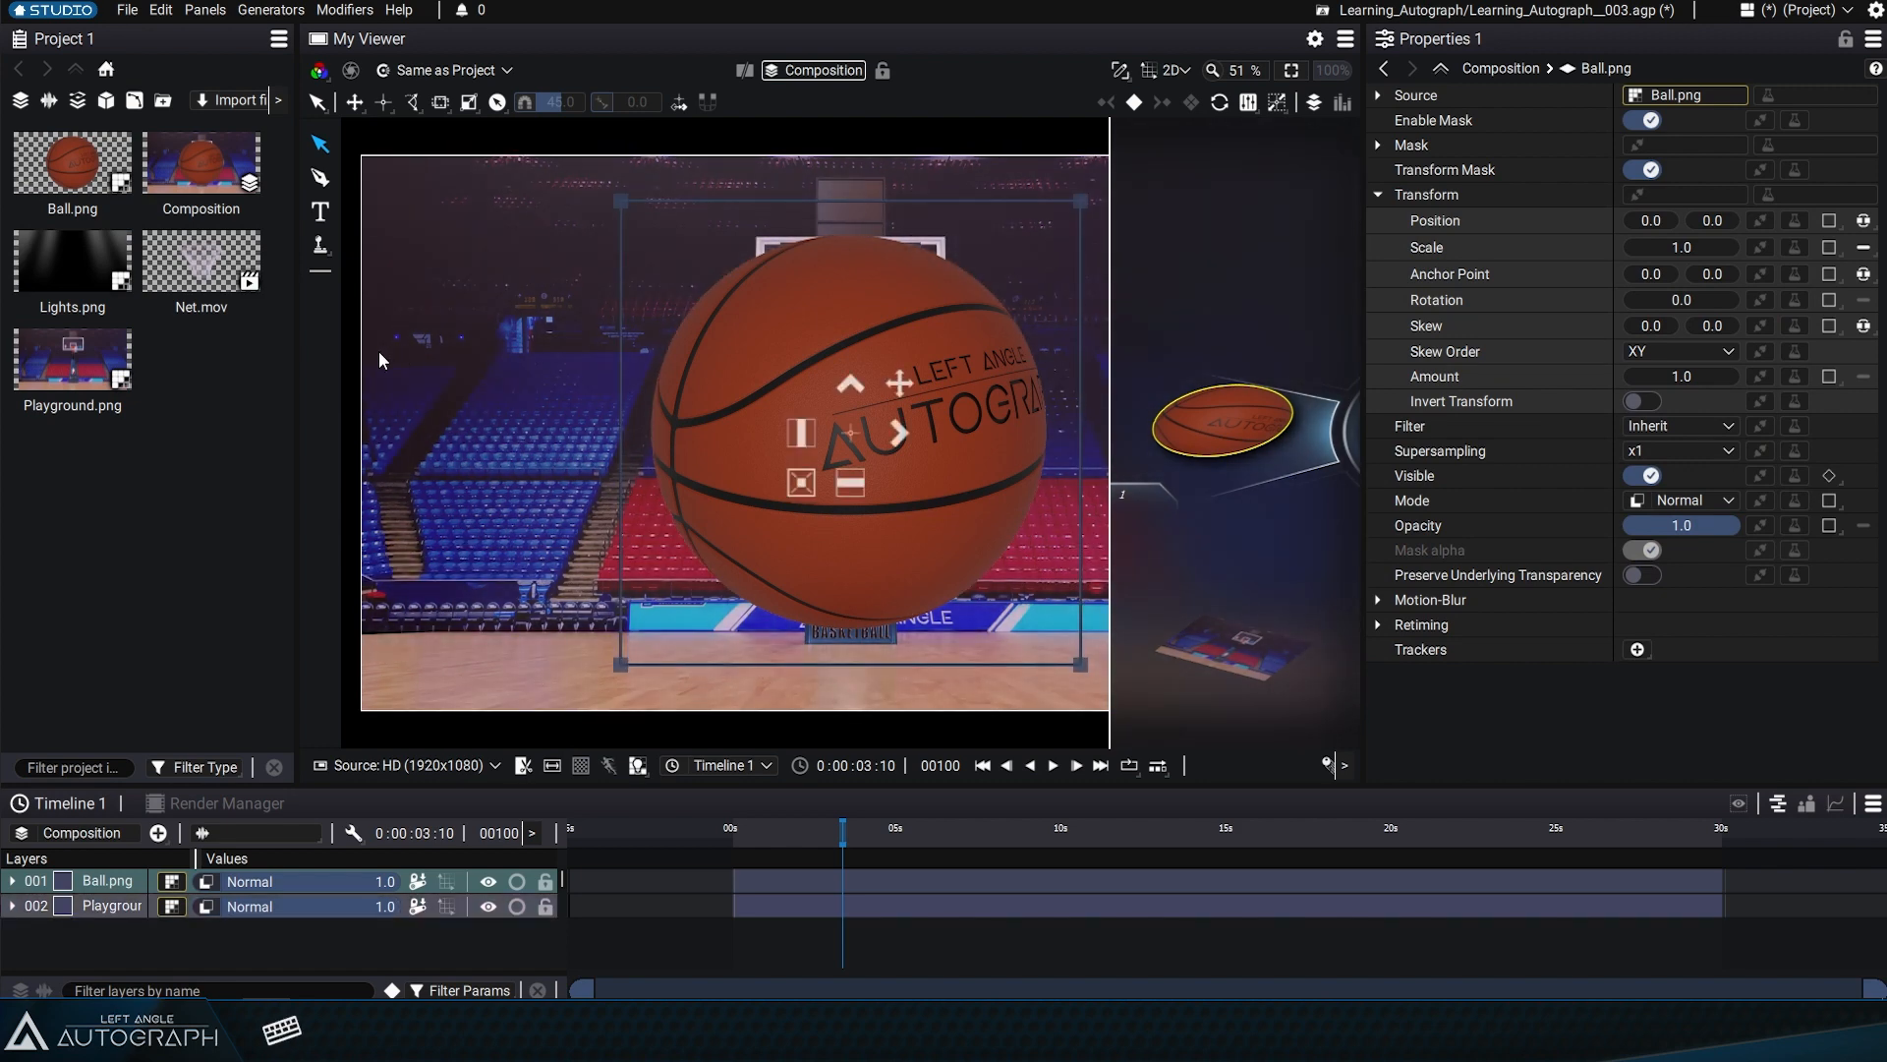
key("ctrl+space")
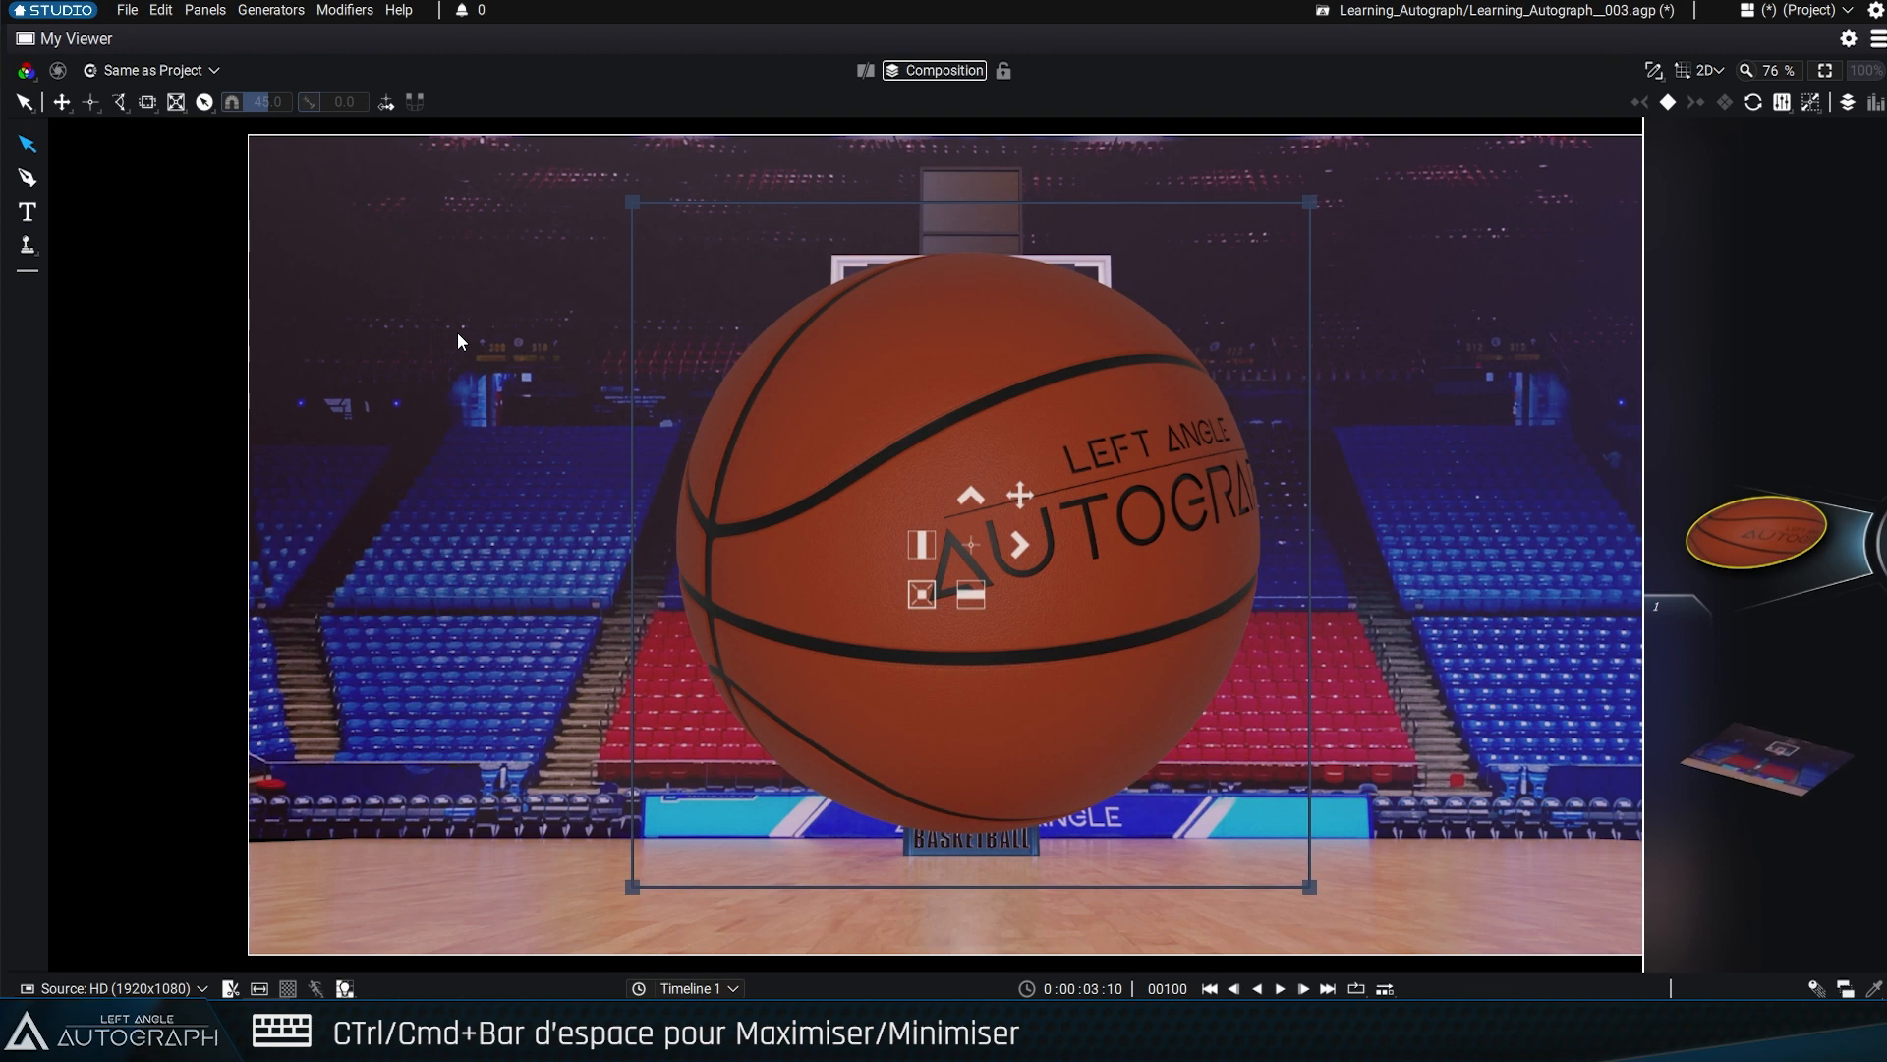
key("ctrl+space")
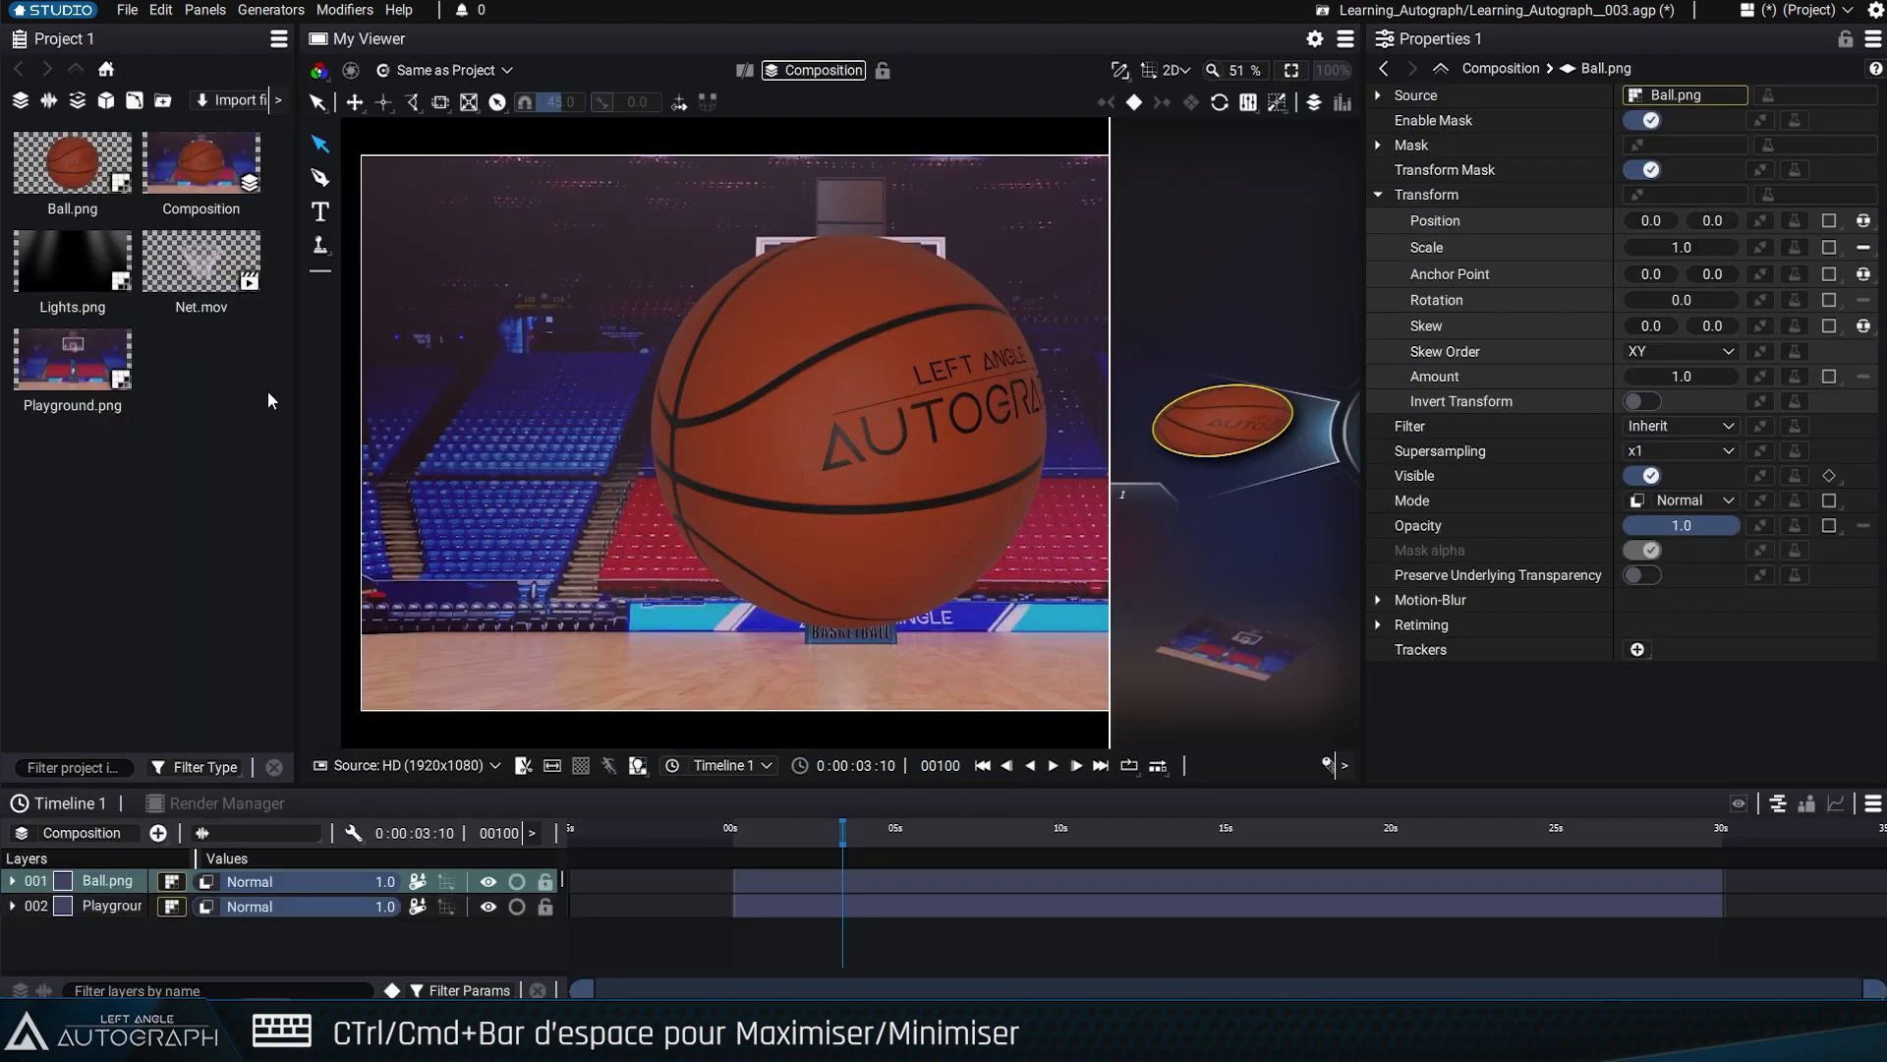
Maximize and restore individual panels one after another, including Project, Properties and Timeline, ending in the docked layout
key("ctrl+space")
key("ctrl+space")
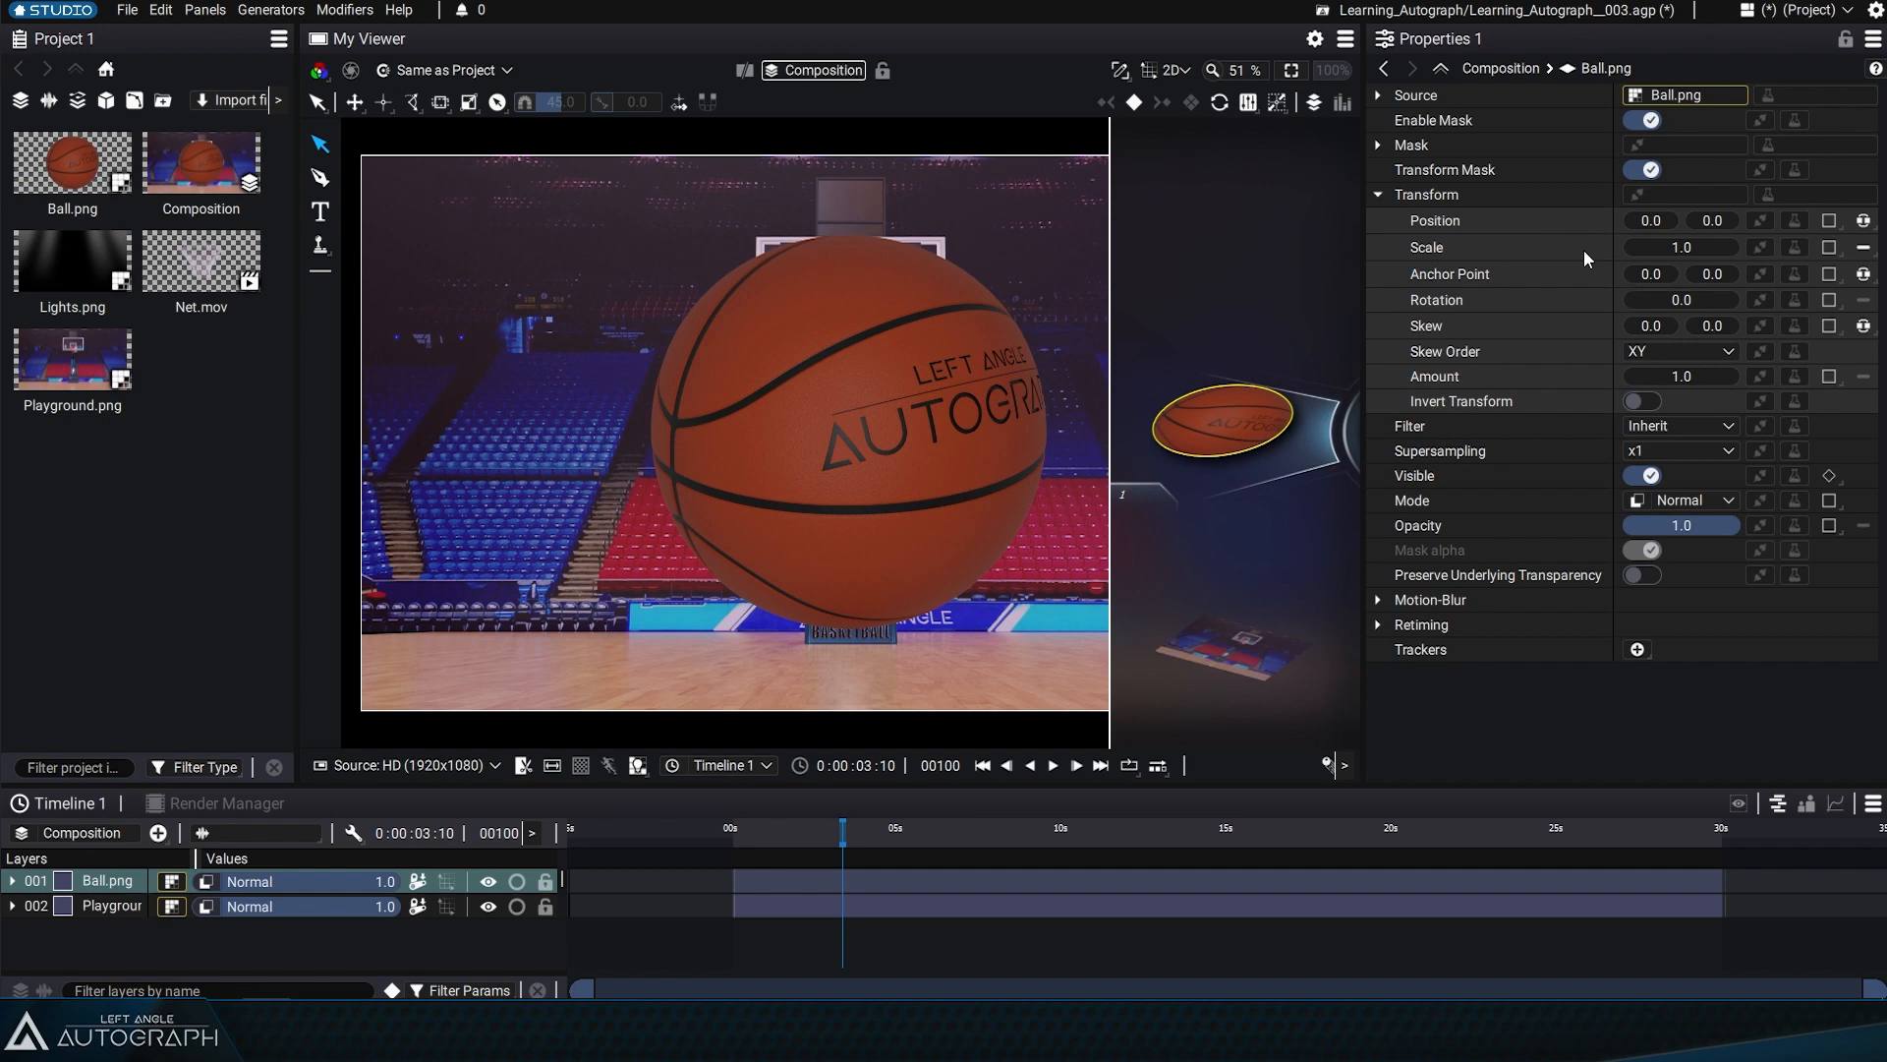
key("ctrl+space")
key("ctrl+space")
key("ctrl+space")
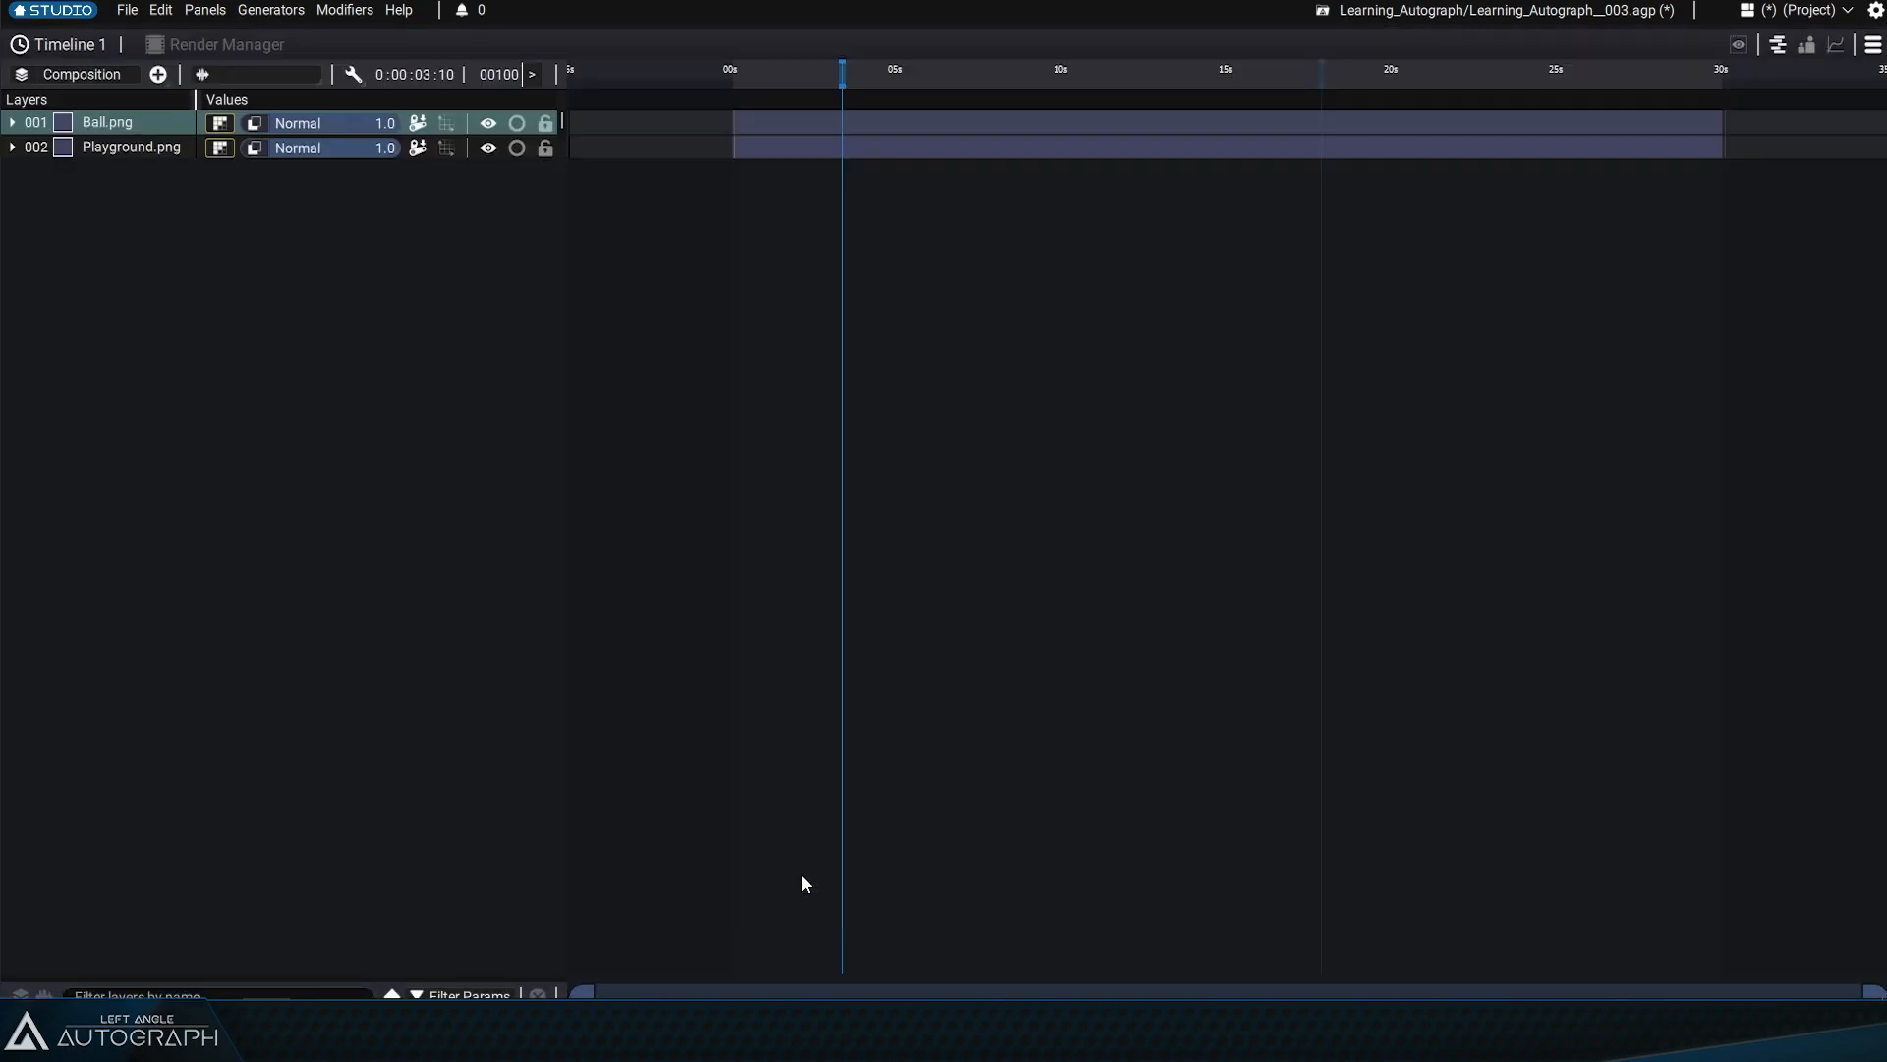
key("ctrl+space")
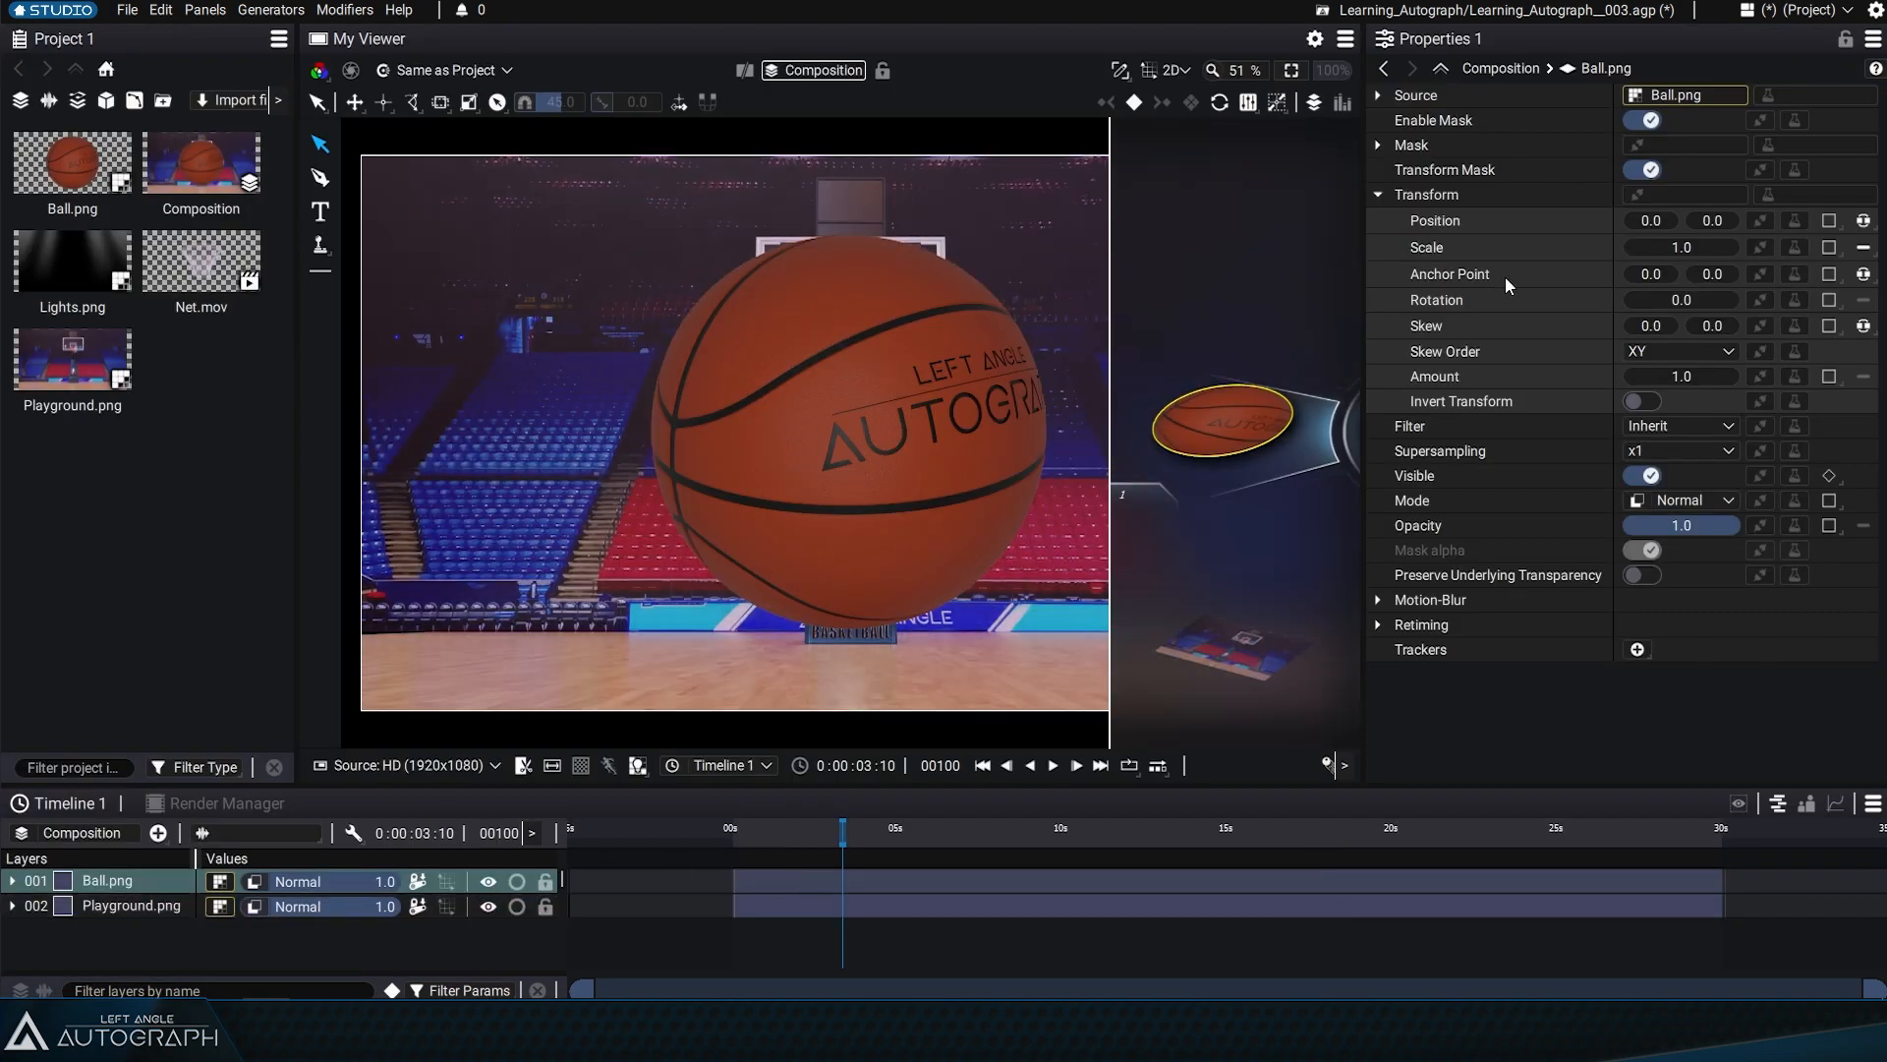
key("ctrl+space")
key("ctrl+space")
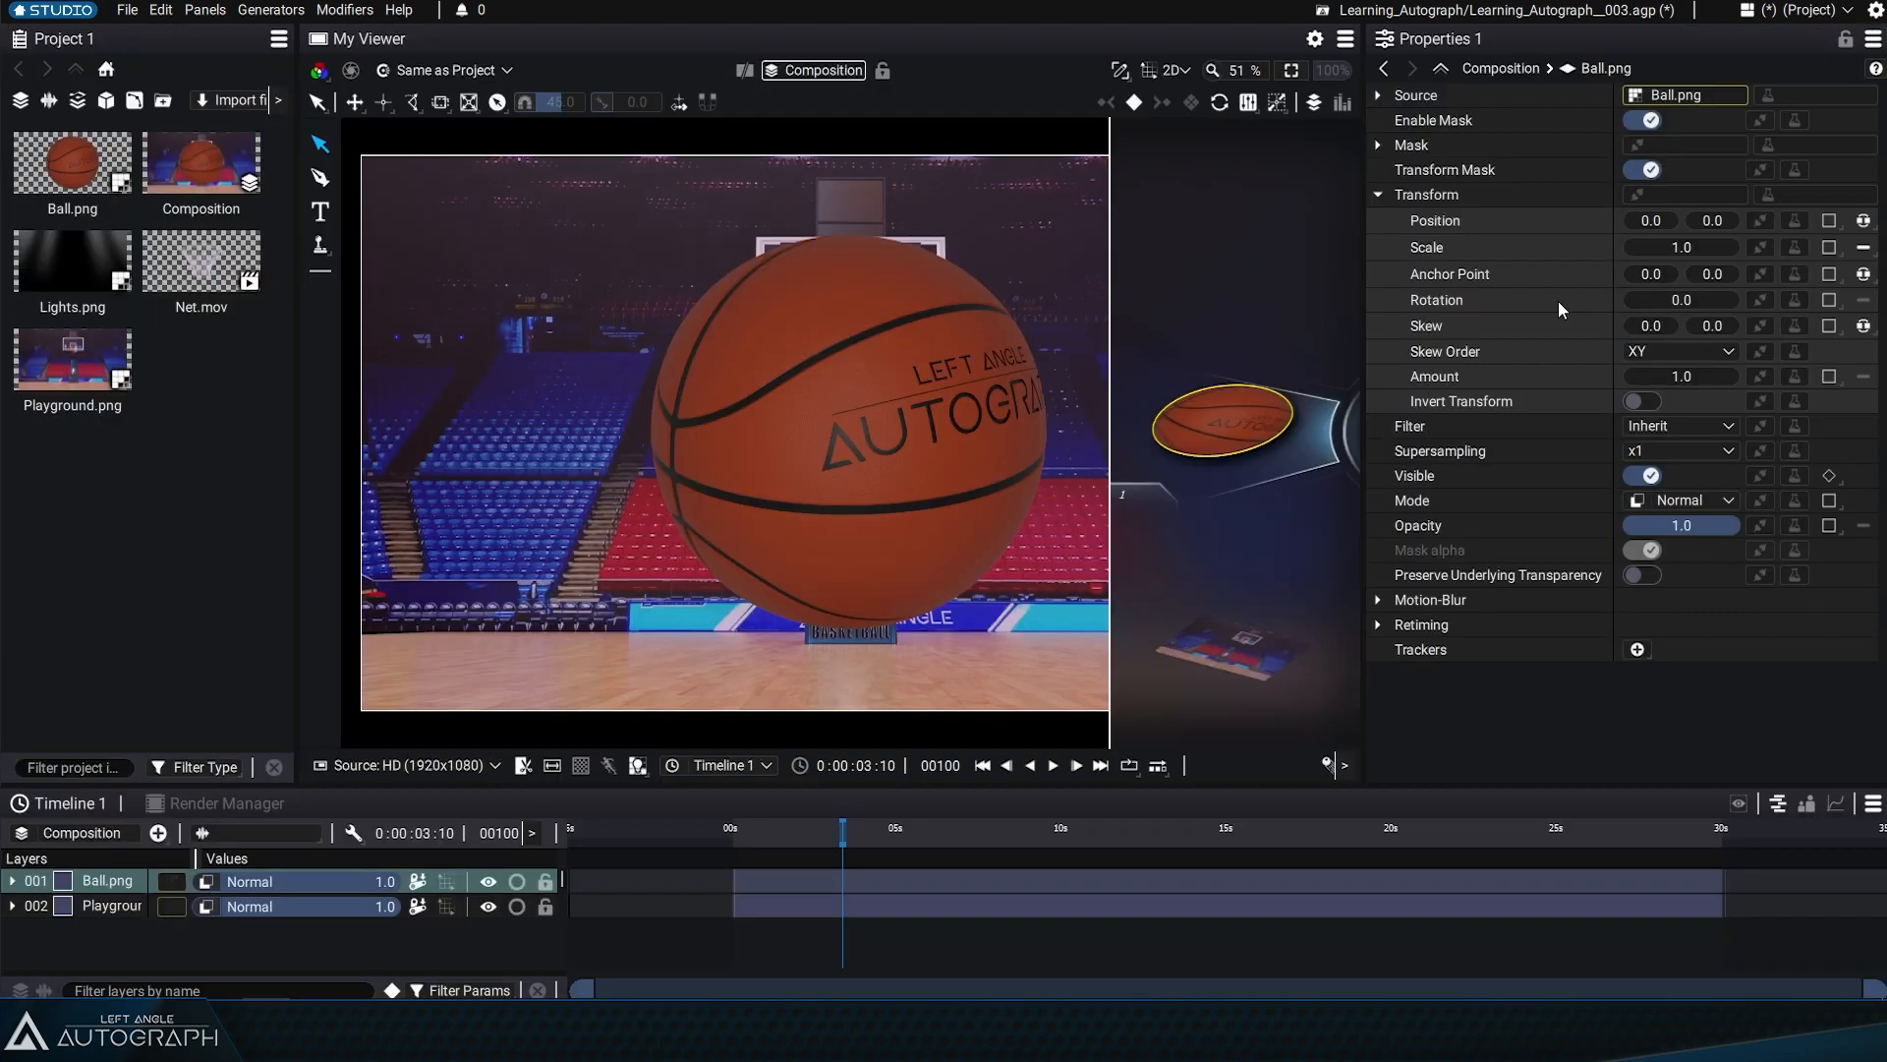
key("ctrl+space")
key("ctrl+space")
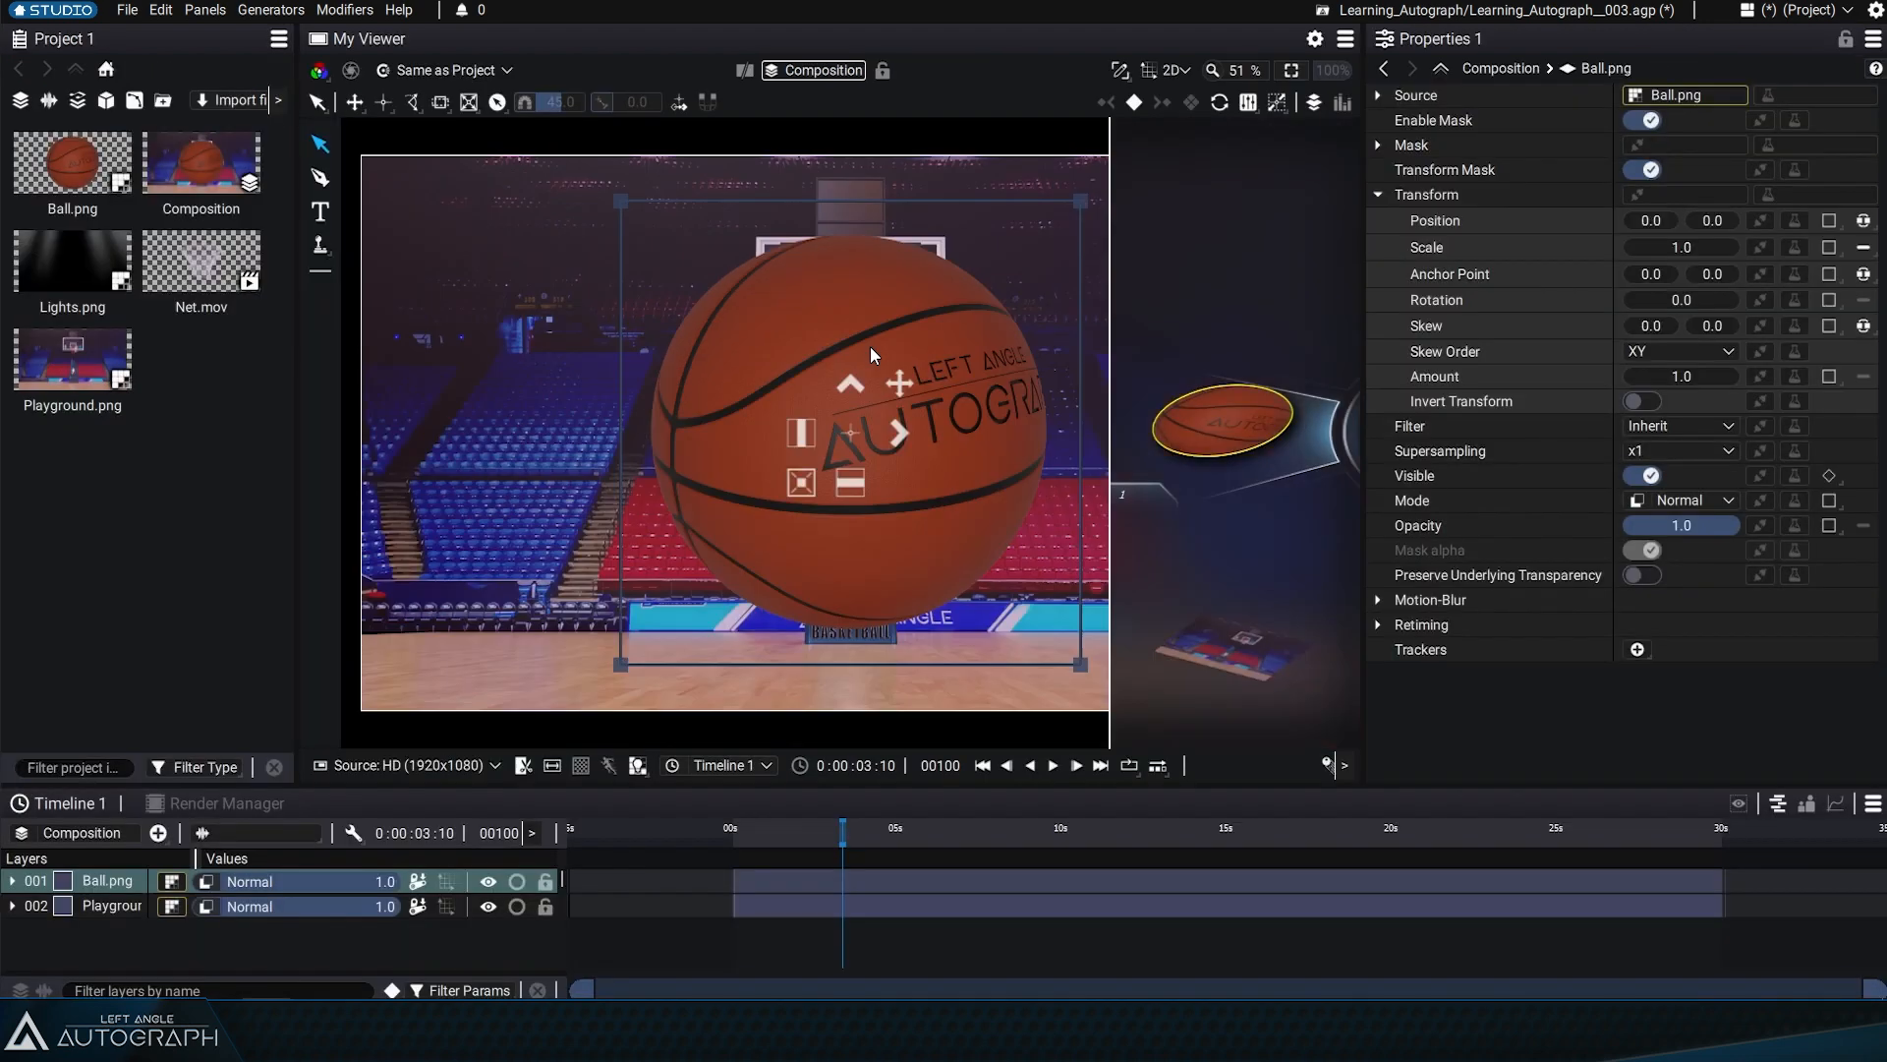
key("ctrl+space")
key("ctrl+space")
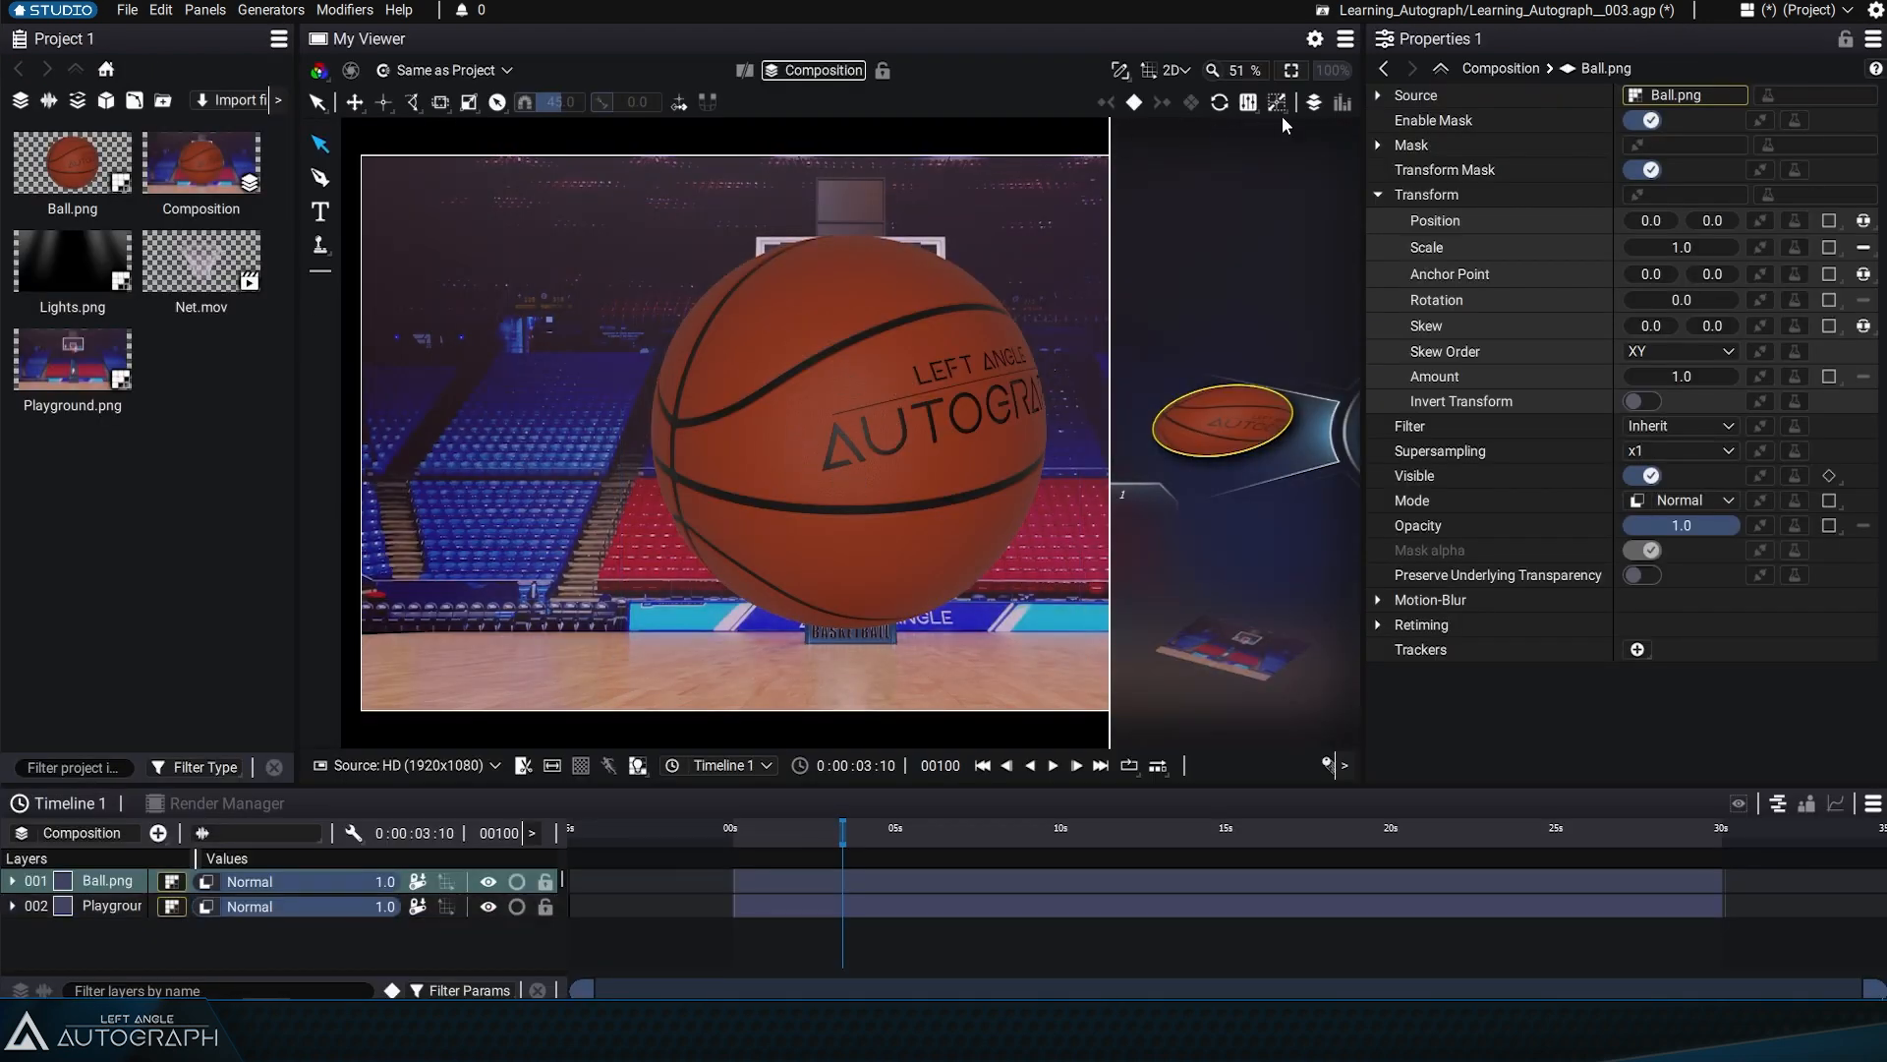
Hide the Visual Stack in the viewer and make the timeline panel taller
left_click(1312, 99)
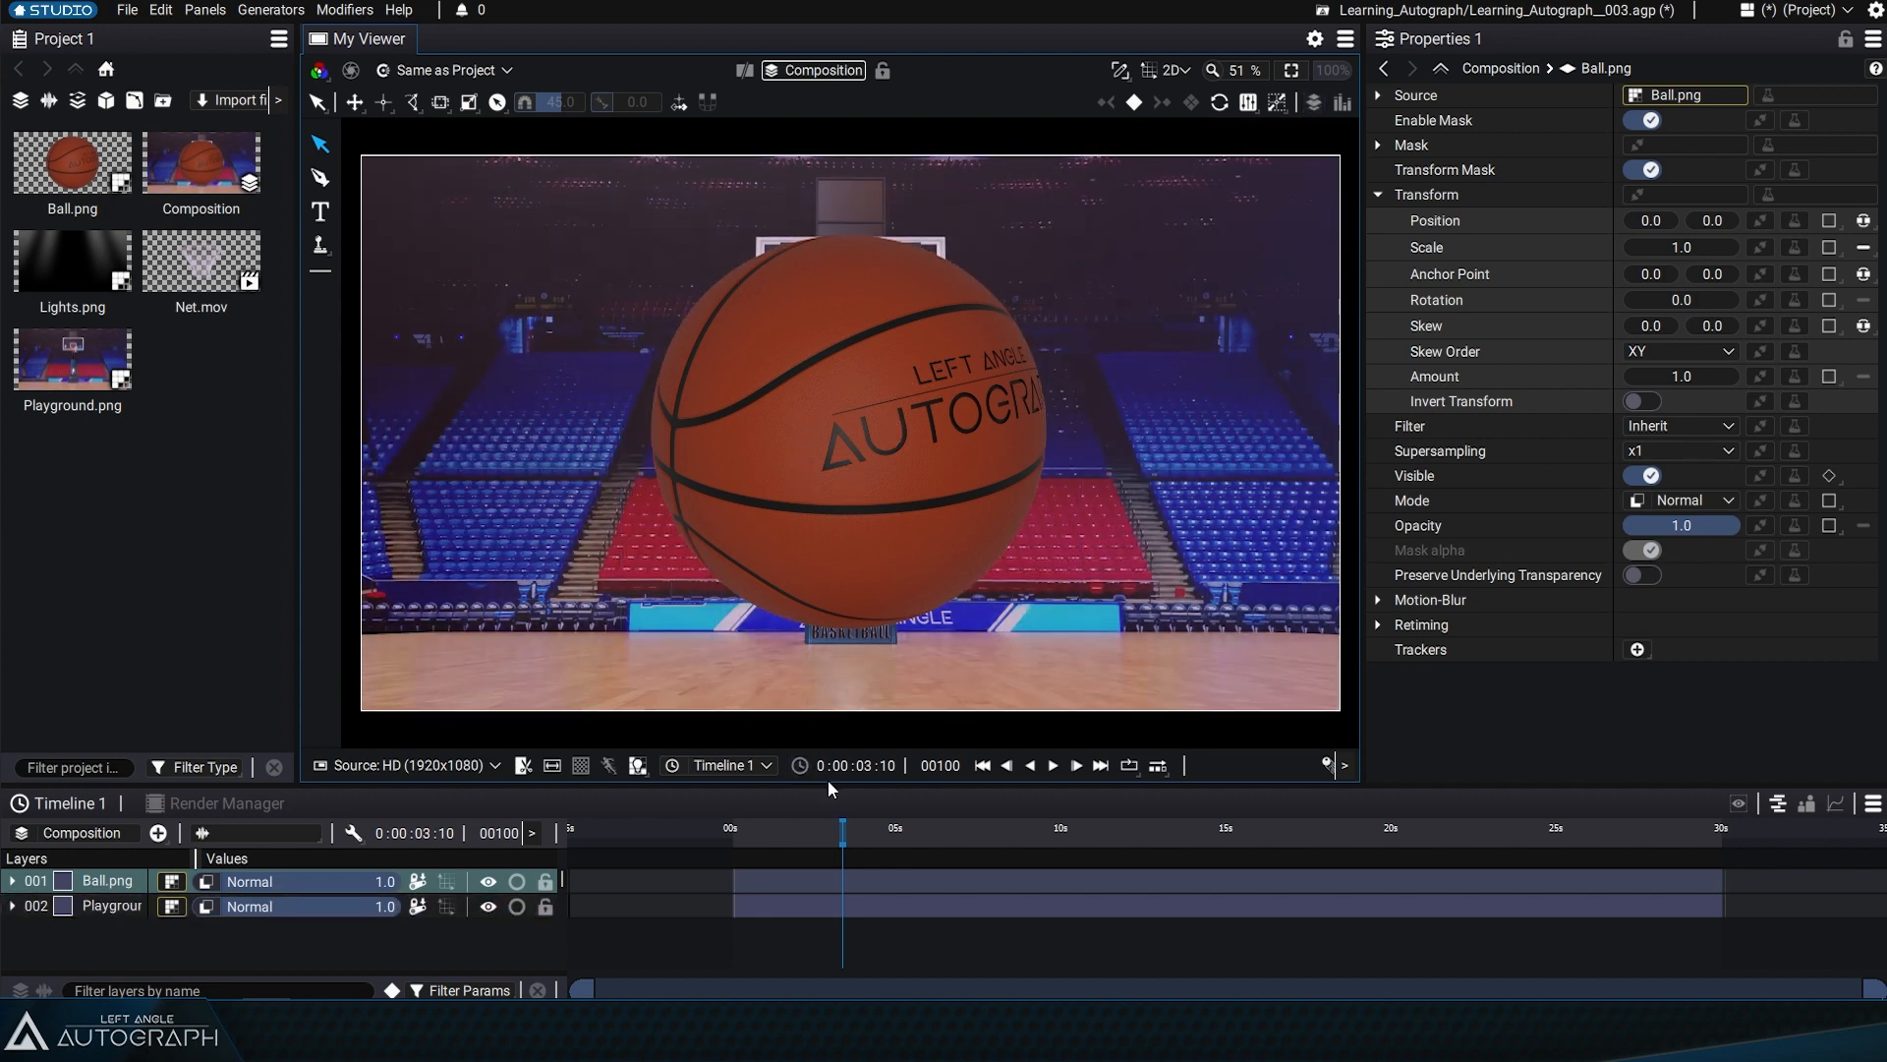
left_click_drag(830, 786, 830, 725)
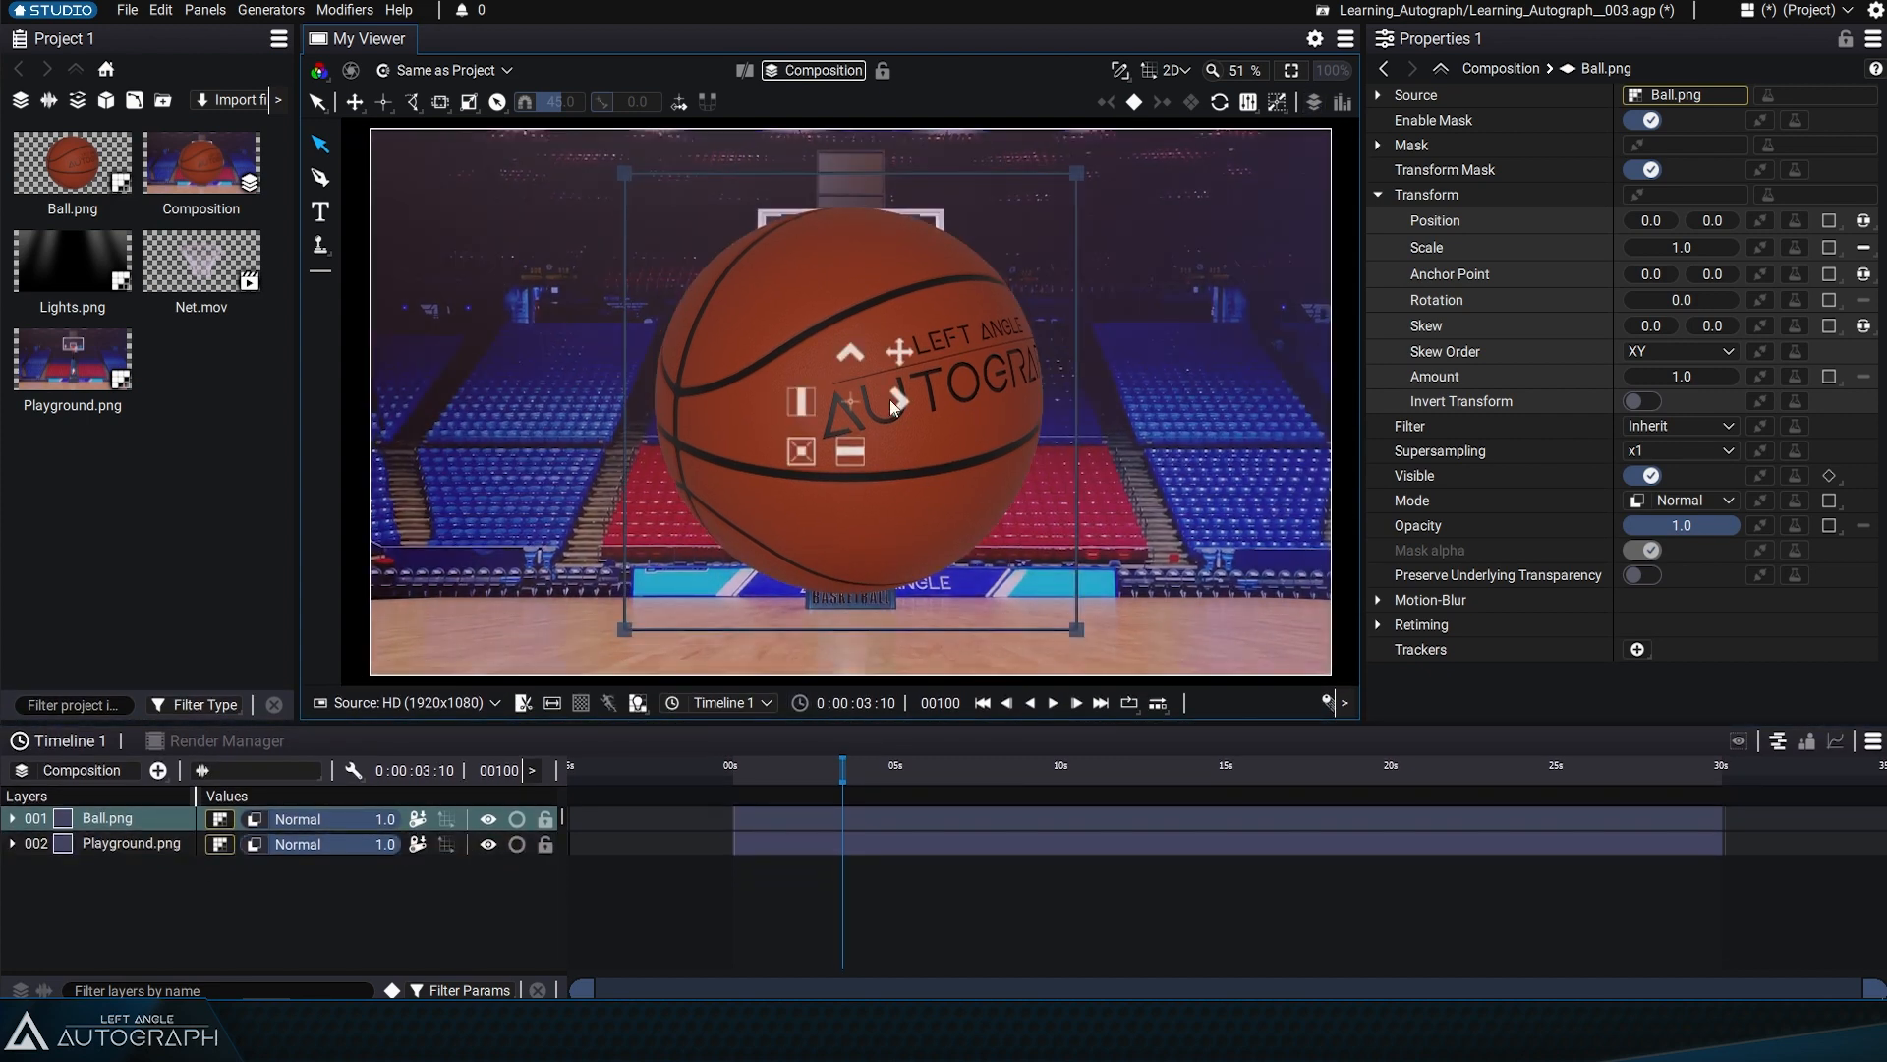